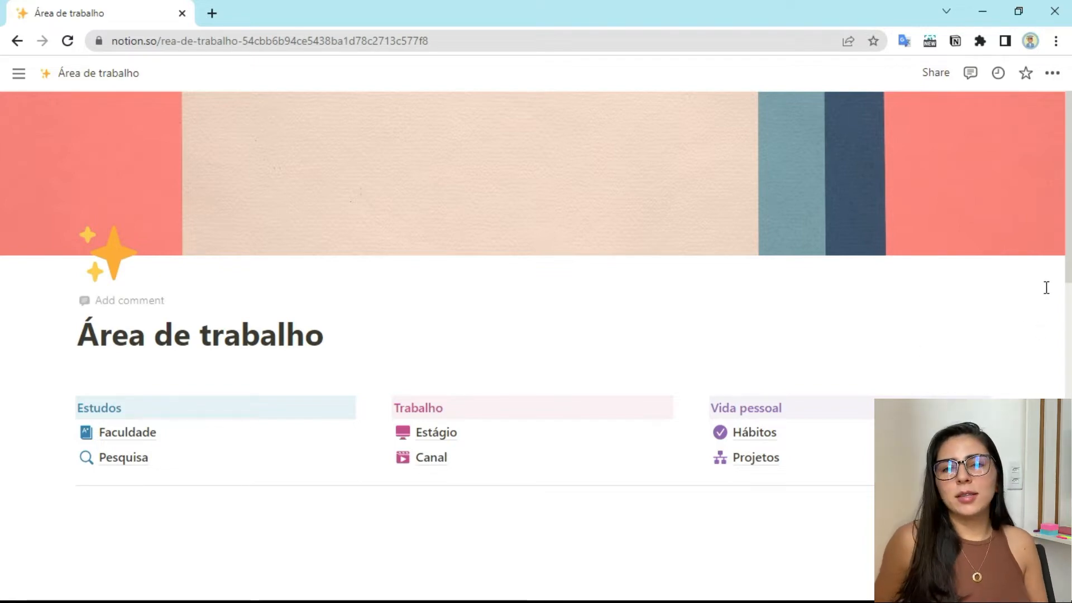
Look through the existing Gestão de tarefas sections on the Área de trabalho page
scroll(1046, 292, "down", 2)
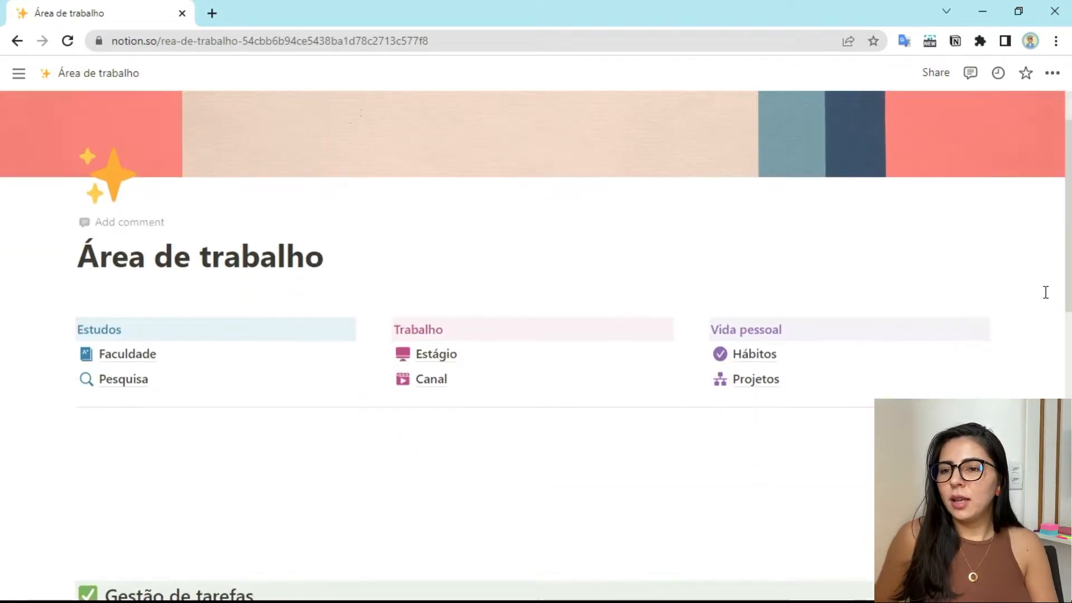
scroll(1045, 292, "down", 4)
scroll(1045, 290, "down", 1)
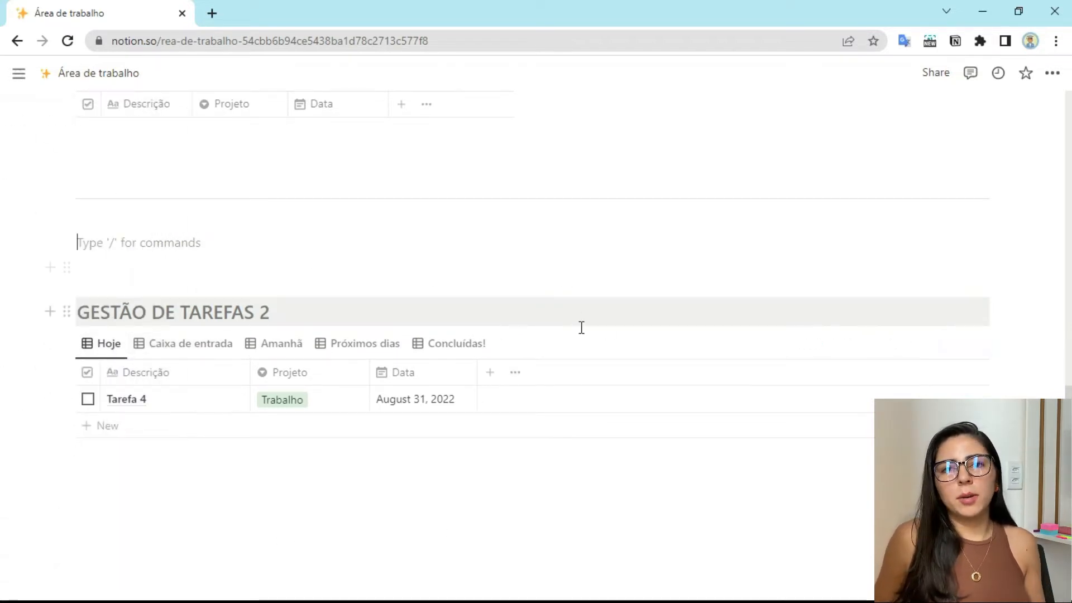
scroll(581, 325, "up", 5)
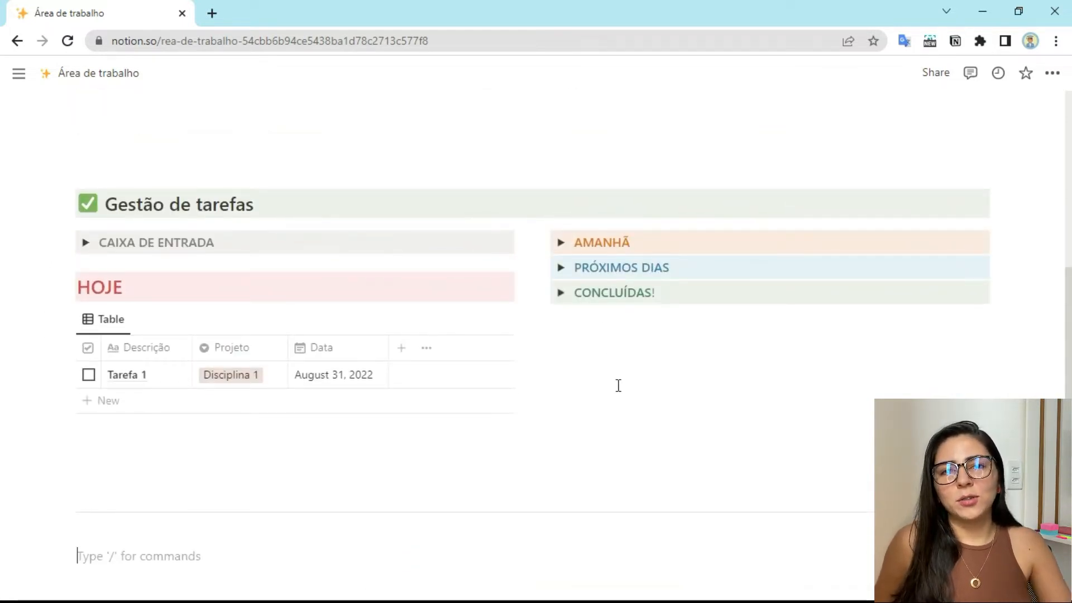
scroll(618, 385, "up", 8)
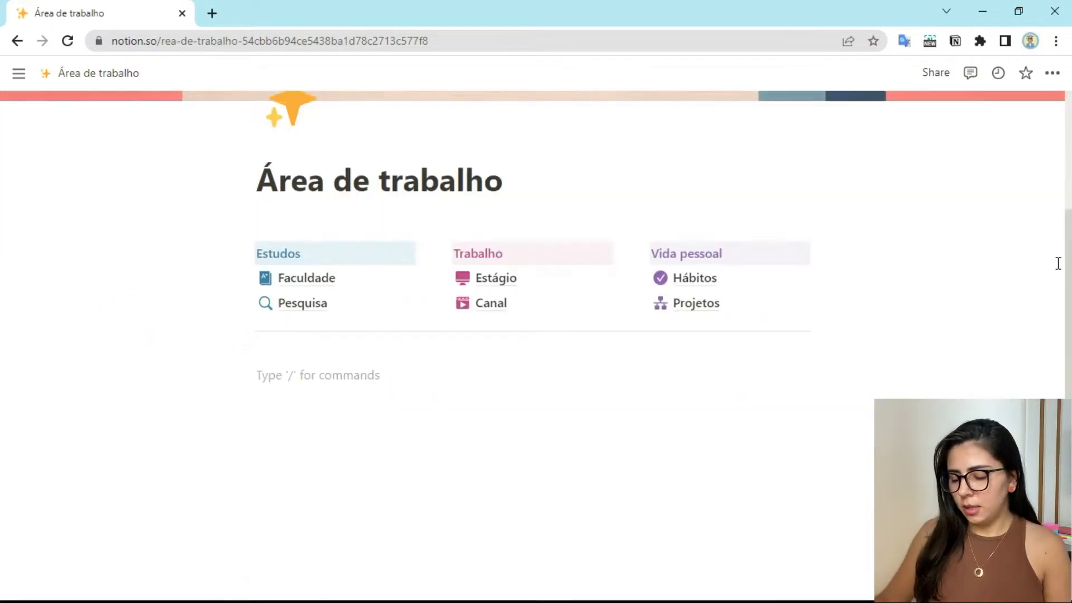
Insert an inline database below the divider under the page links and title it Tarefas
type("/")
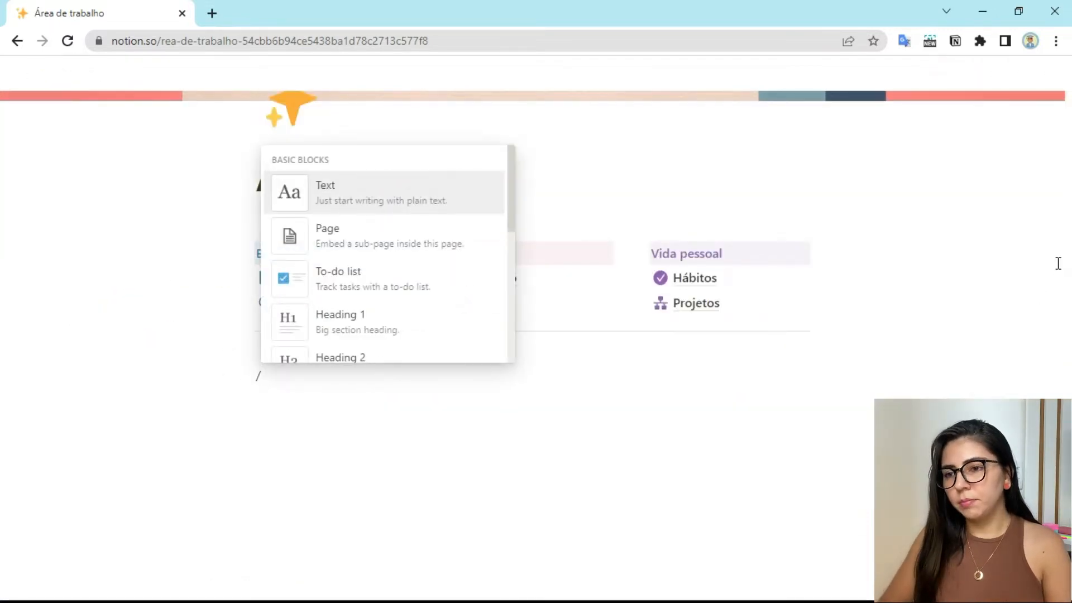
type("data")
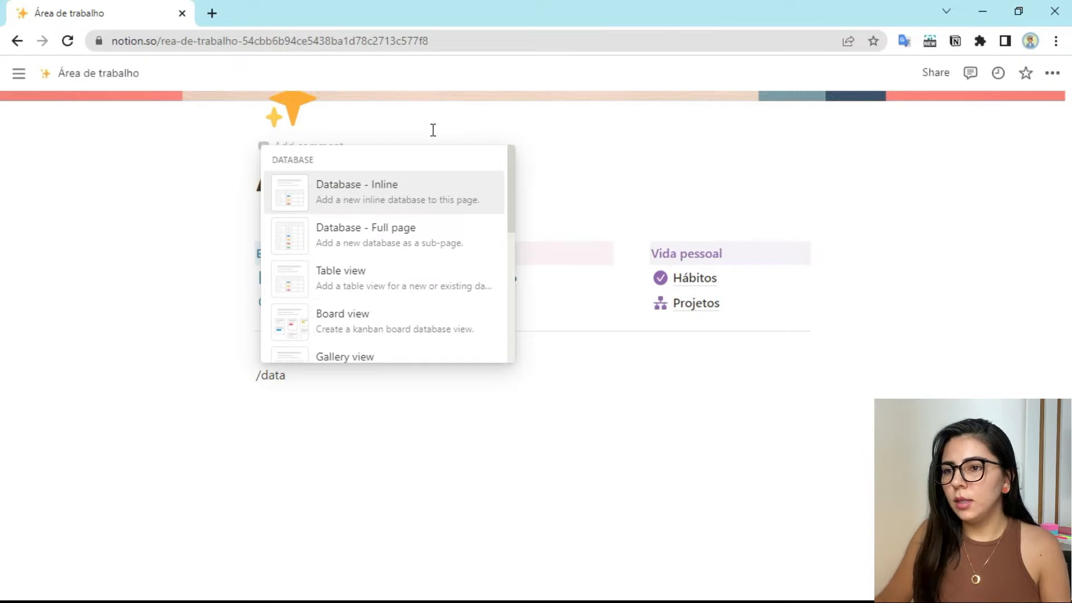
left_click(390, 194)
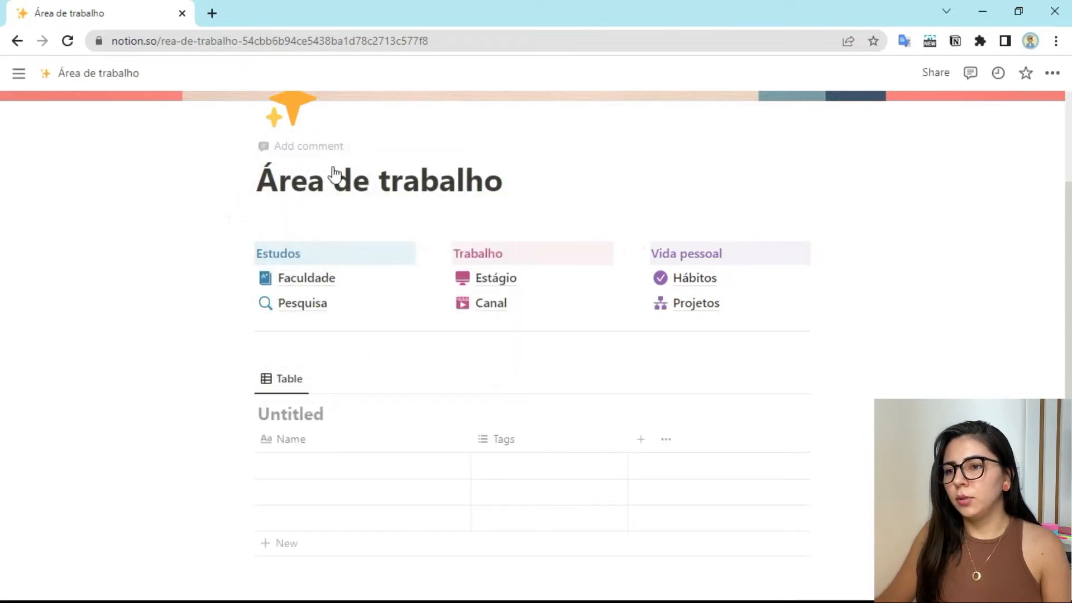
scroll(346, 190, "down", 4)
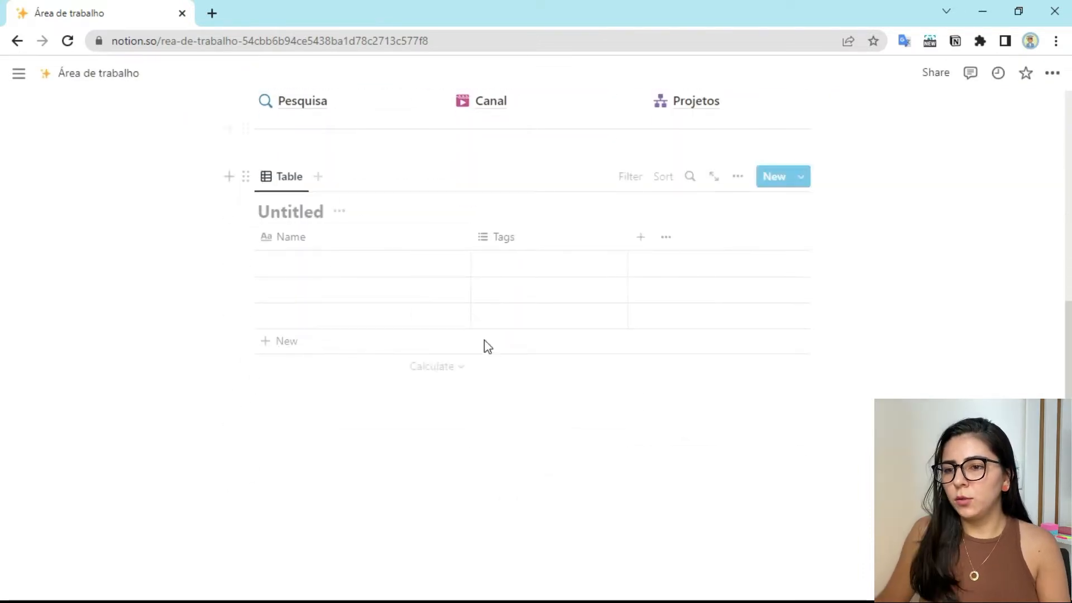
scroll(349, 443, "up", 3)
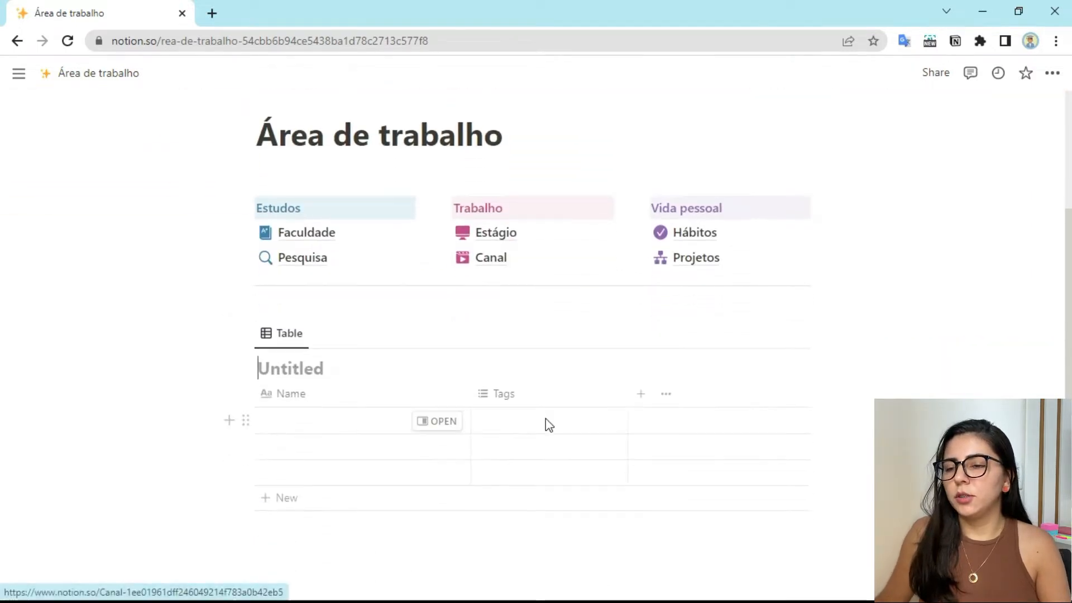
scroll(547, 423, "down", 2)
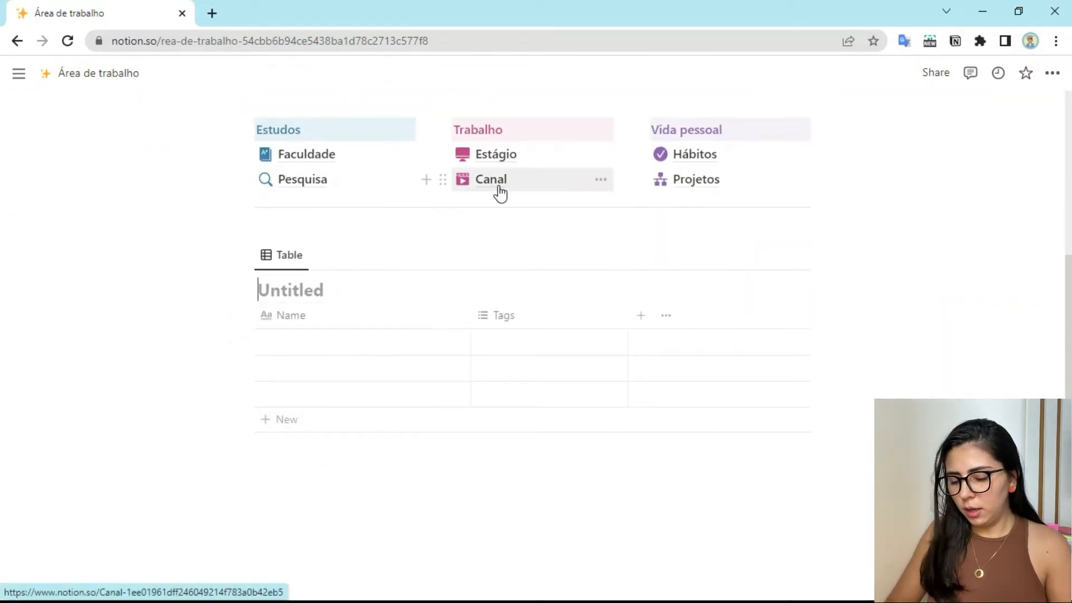
type("Tarefas")
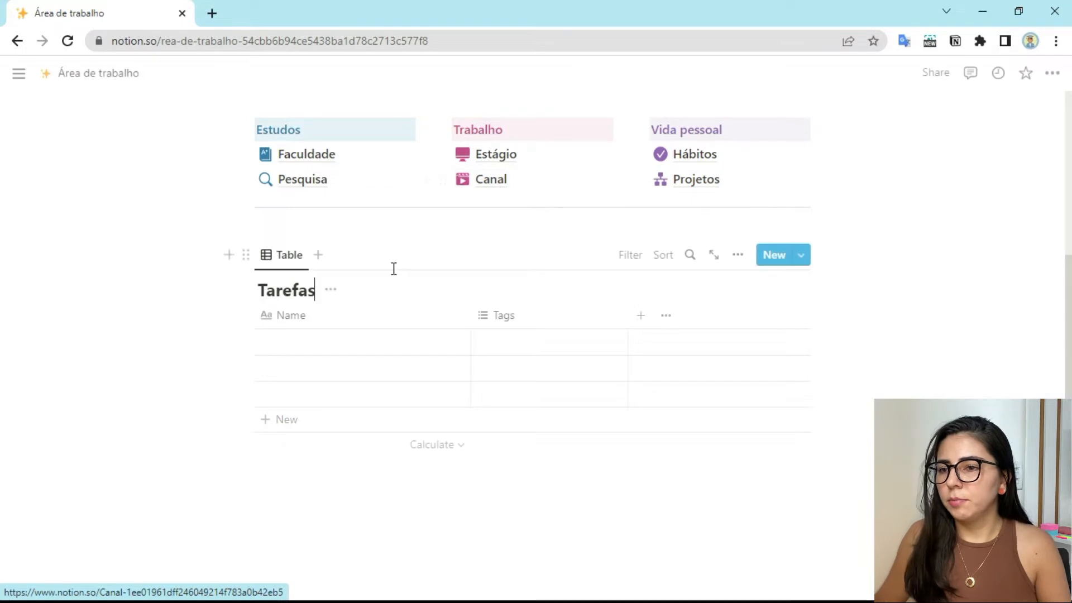
Rename the Name property of the Tarefas table to Descrição and narrow its column
left_click(366, 315)
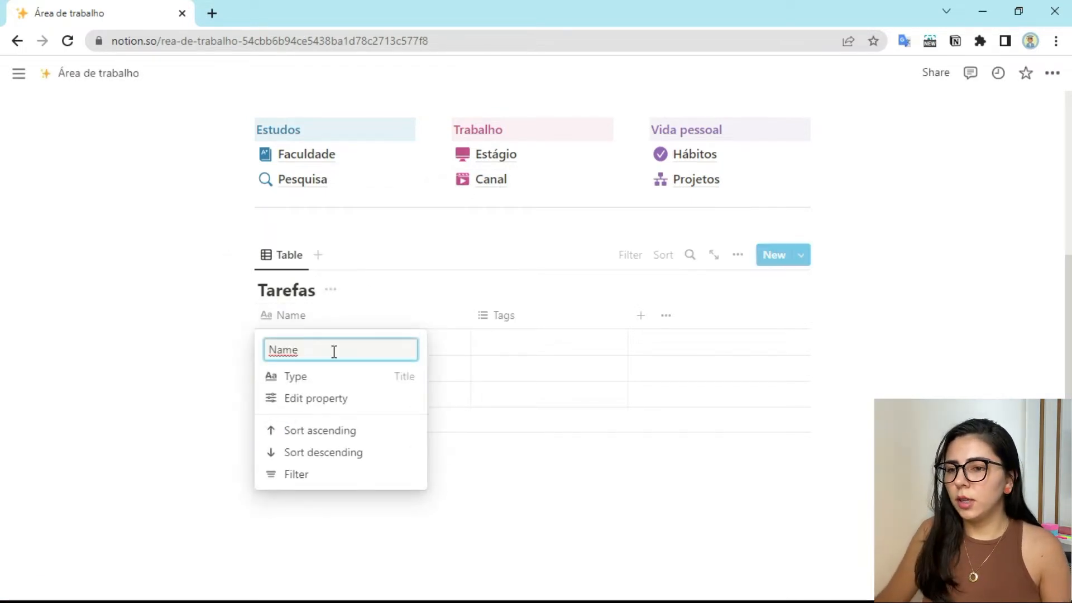
key("BackSpace")
type("Desc")
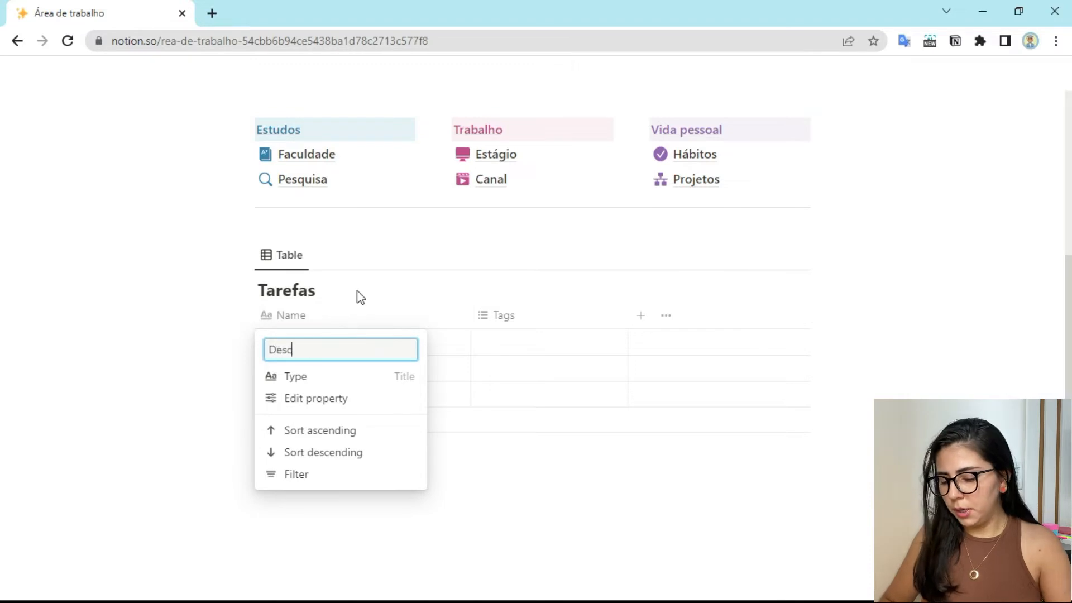
type("rição")
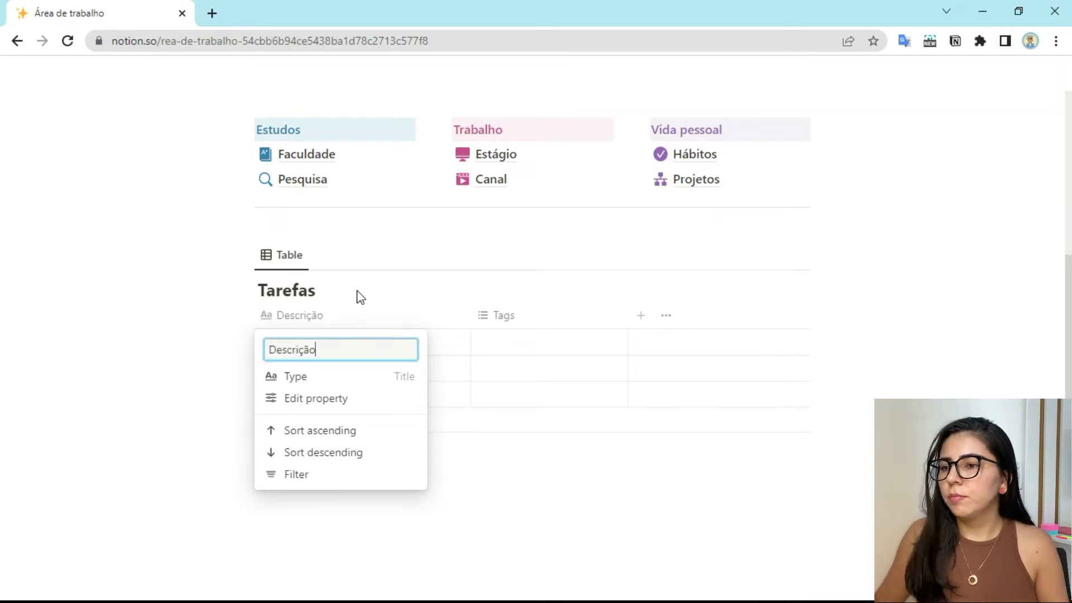
left_click(467, 302)
left_click_drag(469, 313, 400, 313)
Change the Tags property to the Select type, rename it Projeto, and narrow its column
left_click(442, 321)
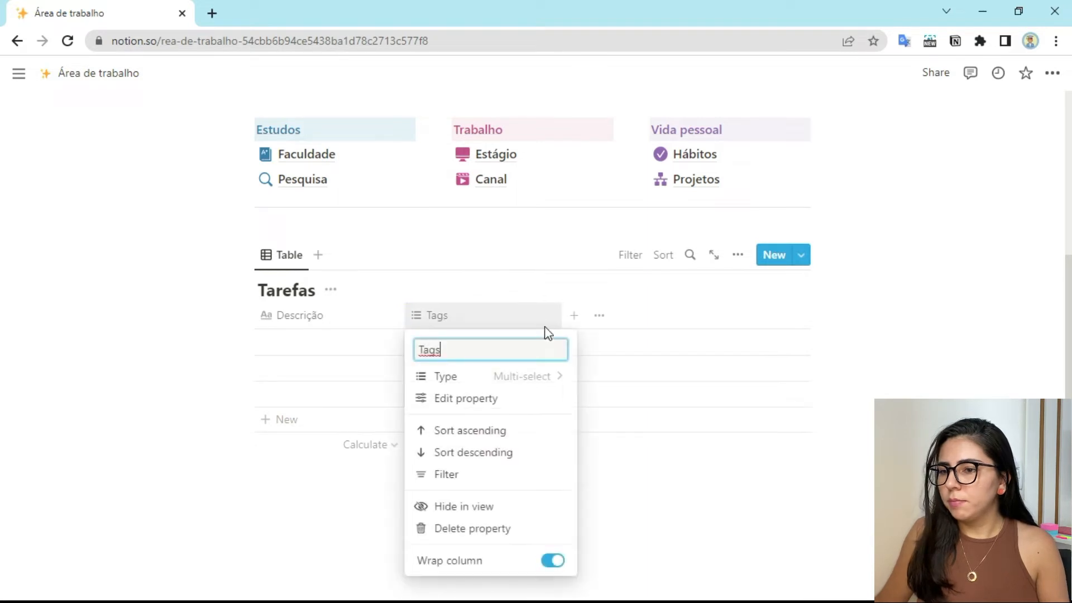
left_click(525, 377)
left_click(427, 215)
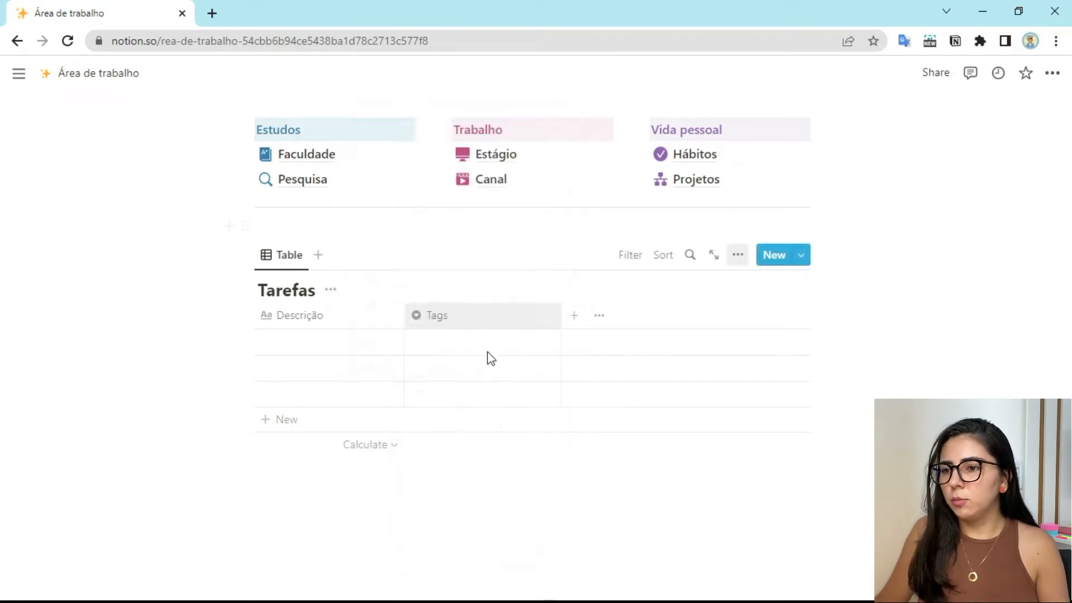
left_click(462, 317)
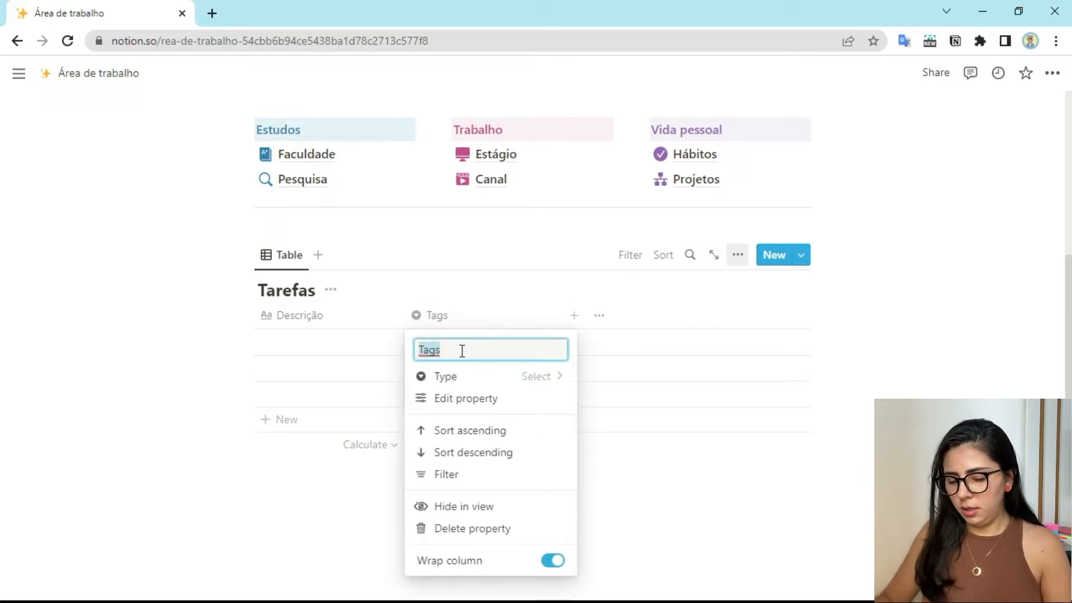
type("Projeto")
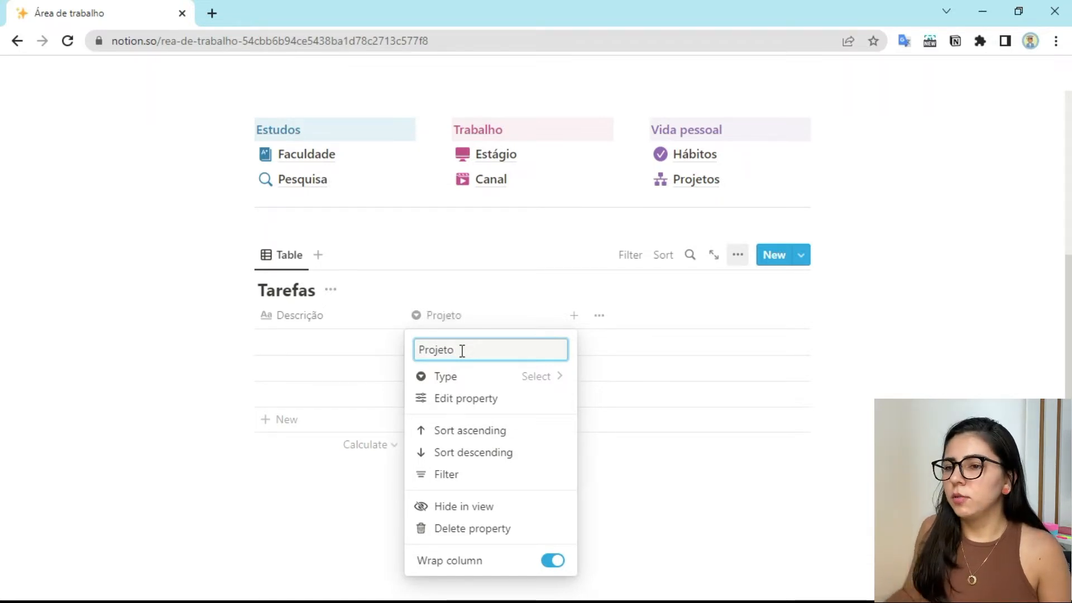
left_click(544, 325)
left_click_drag(560, 315, 525, 316)
Add a Date property named Data to the Tarefas table
left_click(542, 315)
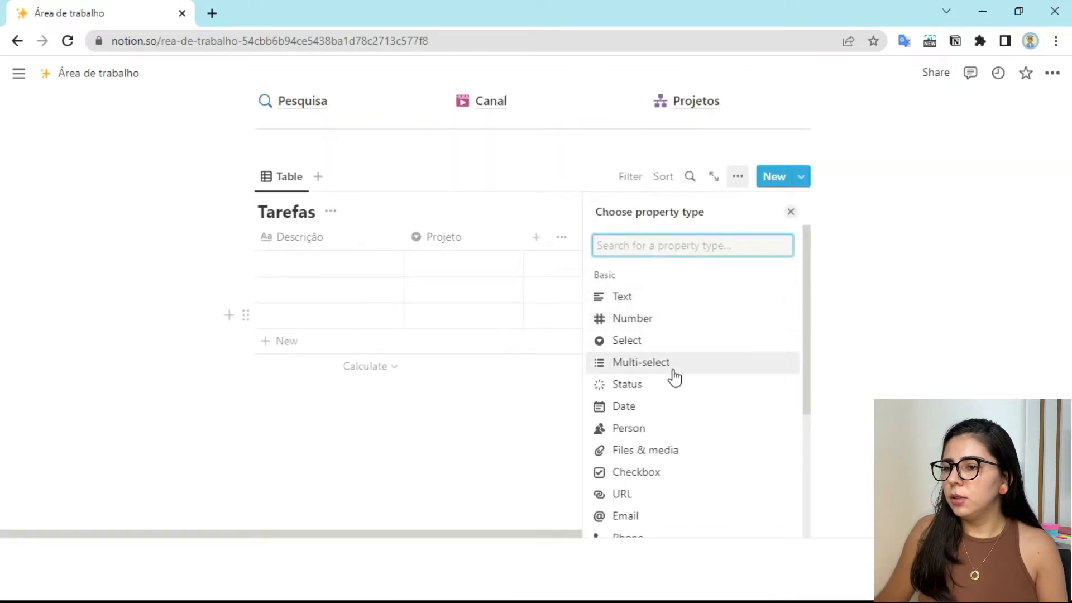
left_click(626, 407)
type("Data")
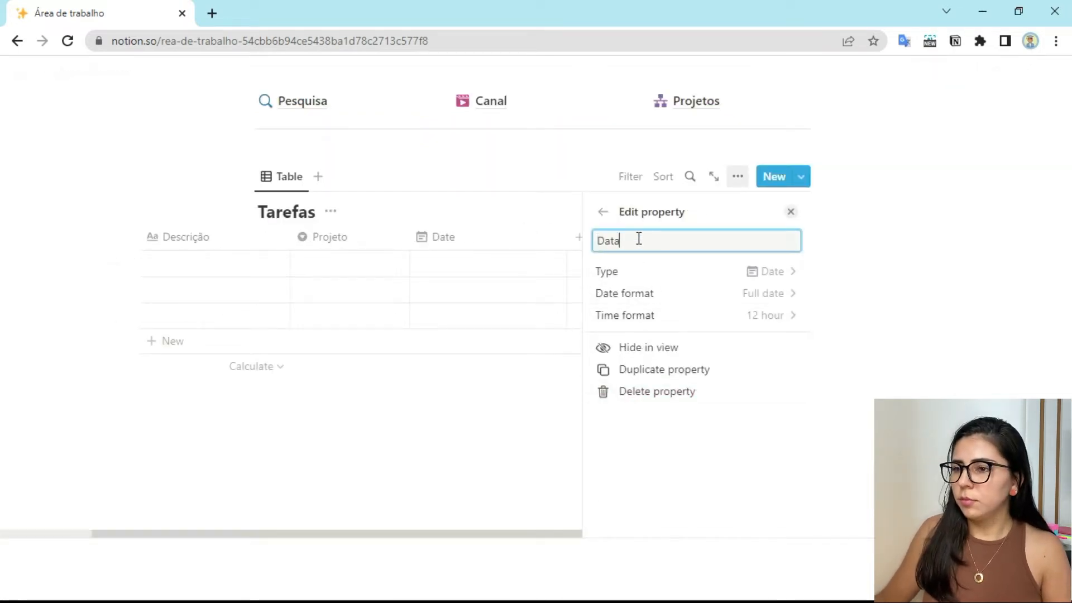
left_click(790, 212)
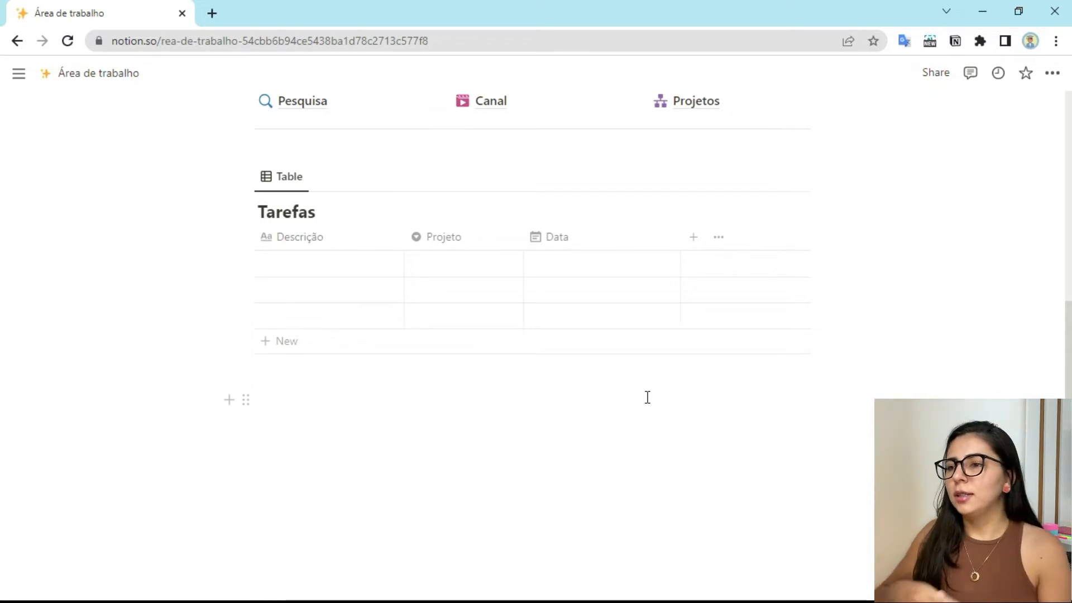
Add a Checkbox property named Status and move its column in front of Descrição
left_click(693, 237)
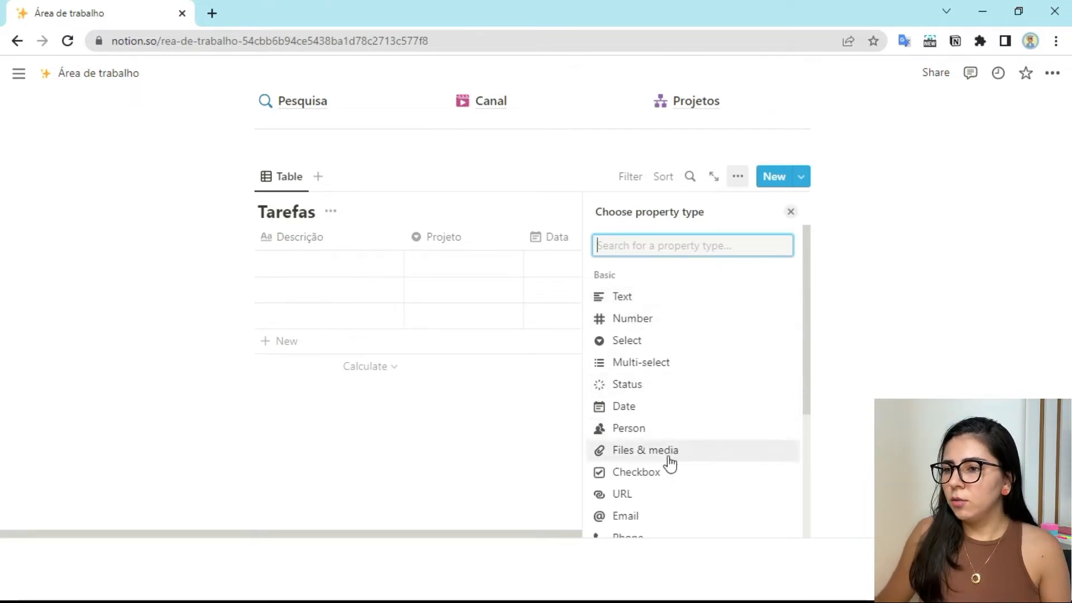
left_click(647, 477)
type("Status")
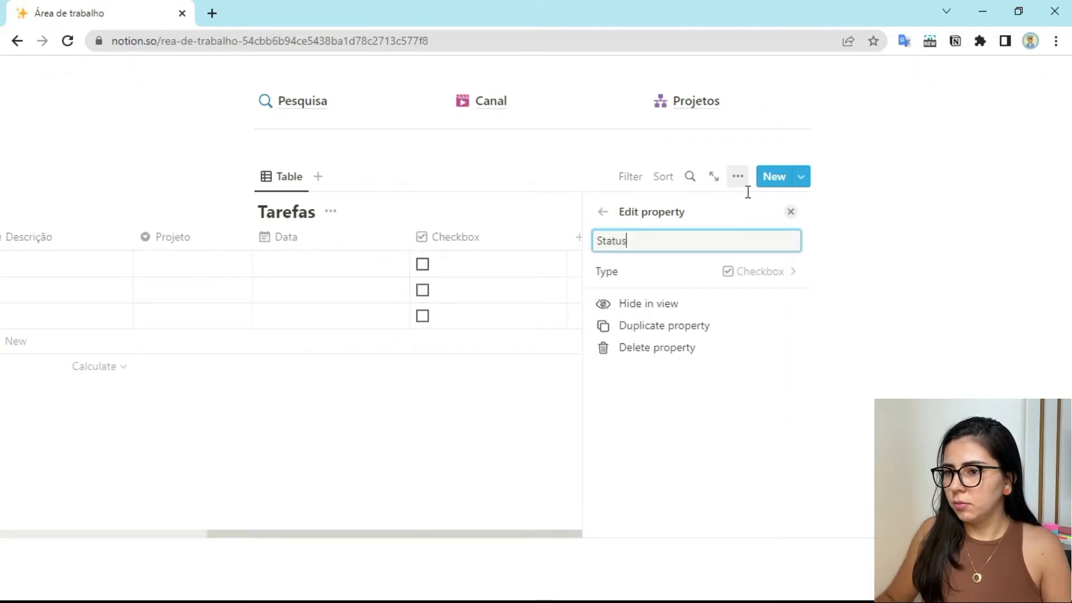
left_click(790, 212)
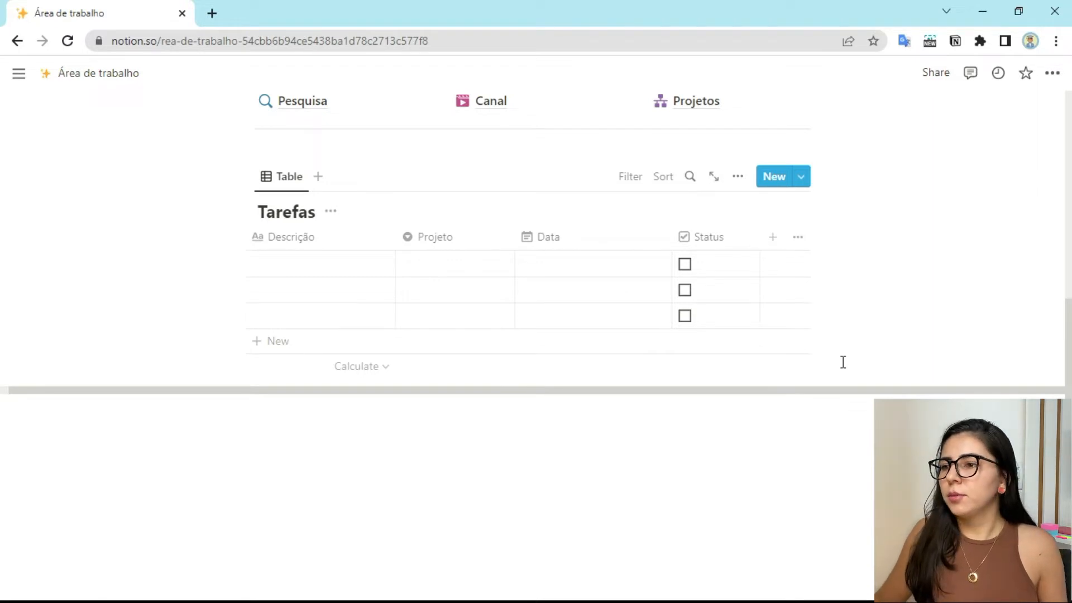
left_click_drag(705, 236, 256, 242)
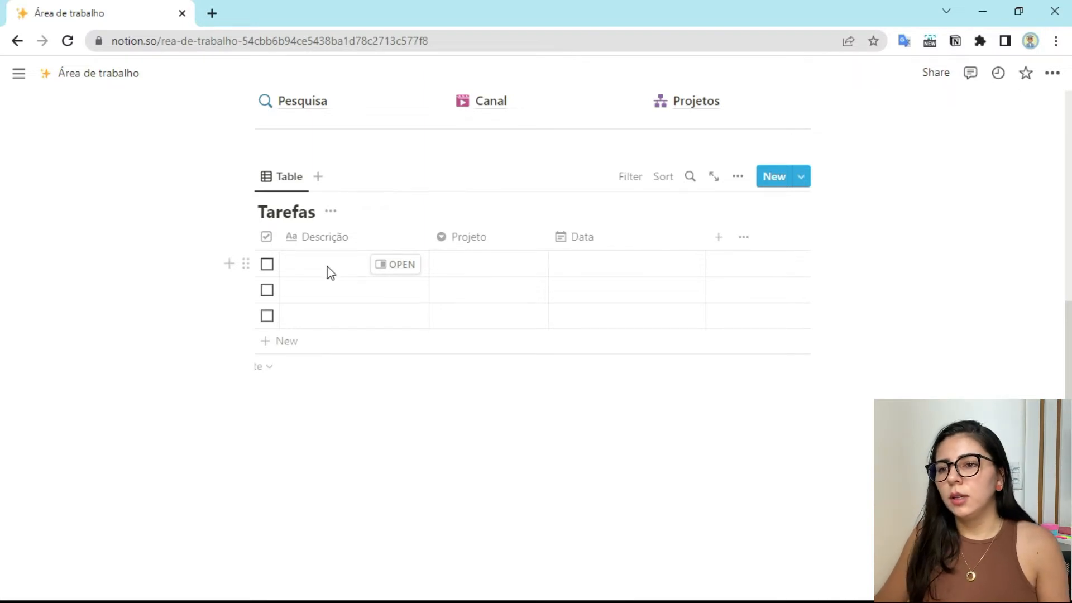
Create the Projeto options Curso, Disciplina 1, Disciplina 2, Trabalho and Pessoal in the table's Projeto cells
left_click(495, 263)
key("Escape")
left_click(493, 265)
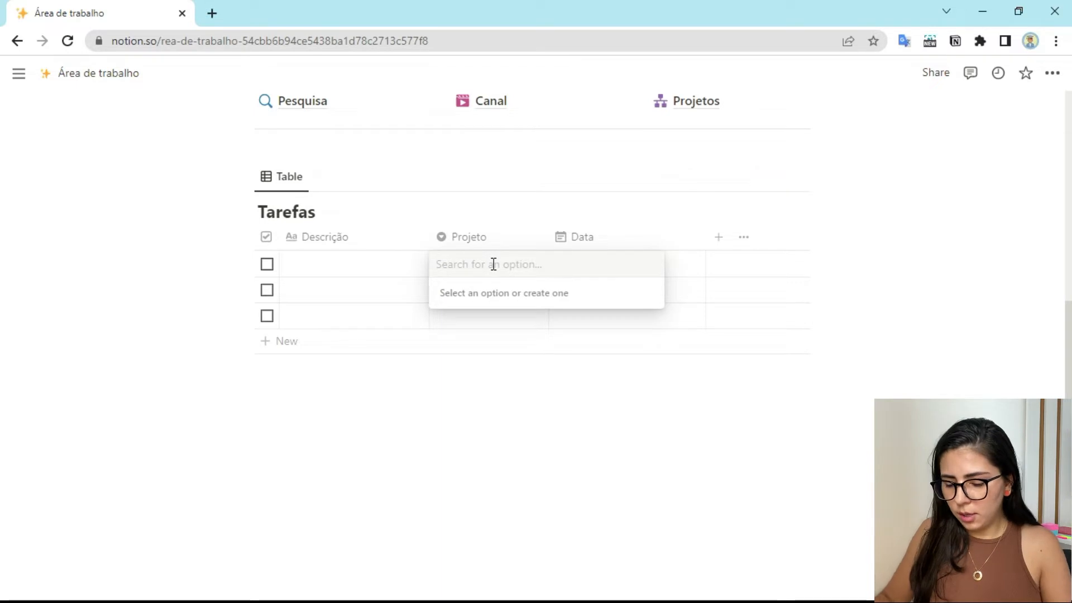
type("Curso")
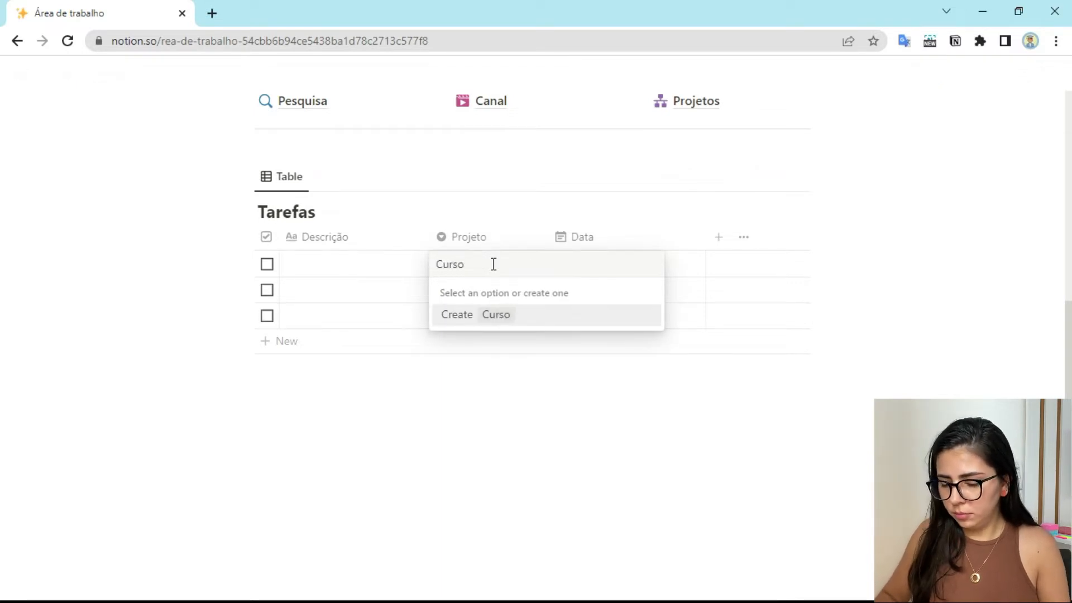
key("Return")
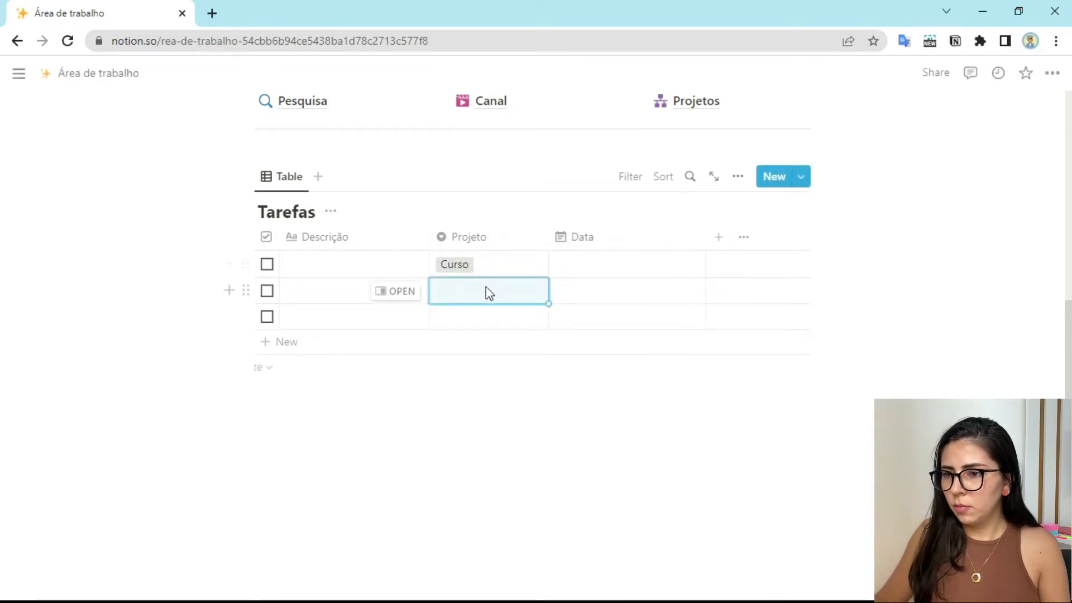
left_click(485, 291)
type("Dis")
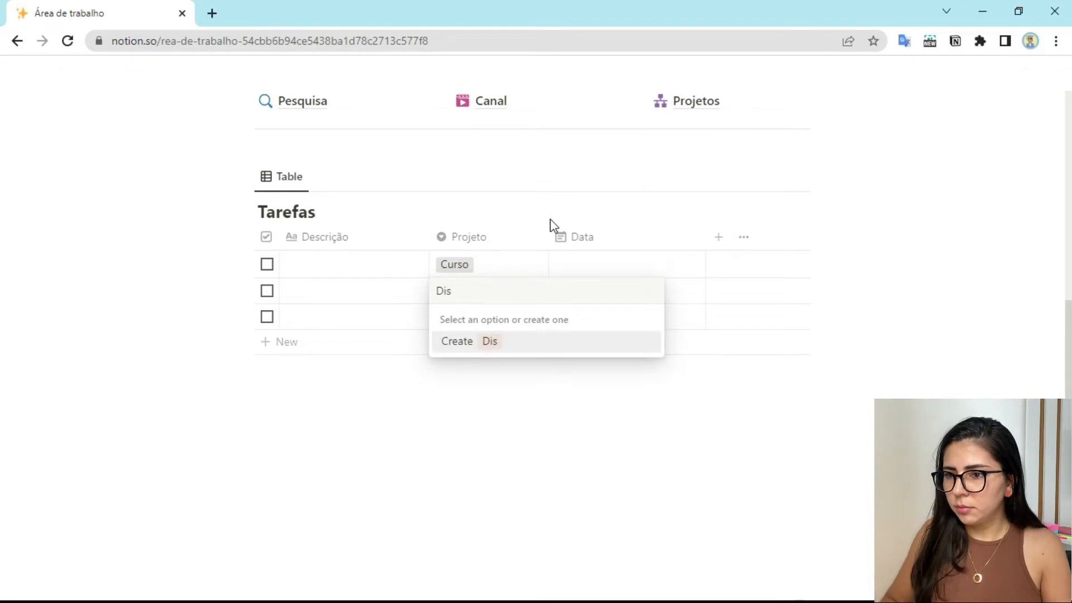
type("ciplineciplina")
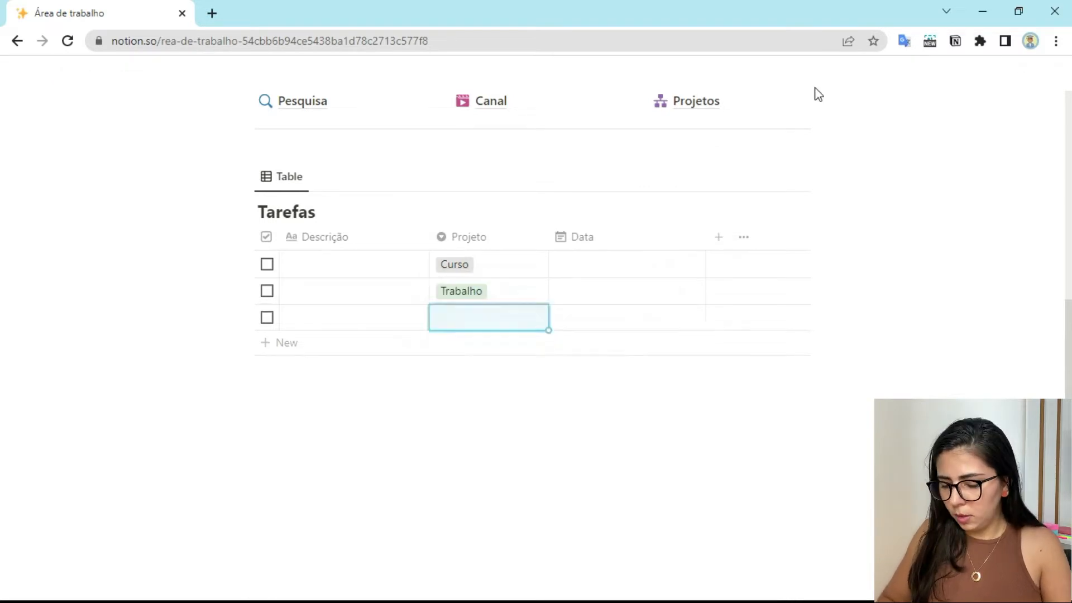
type("Pessoal")
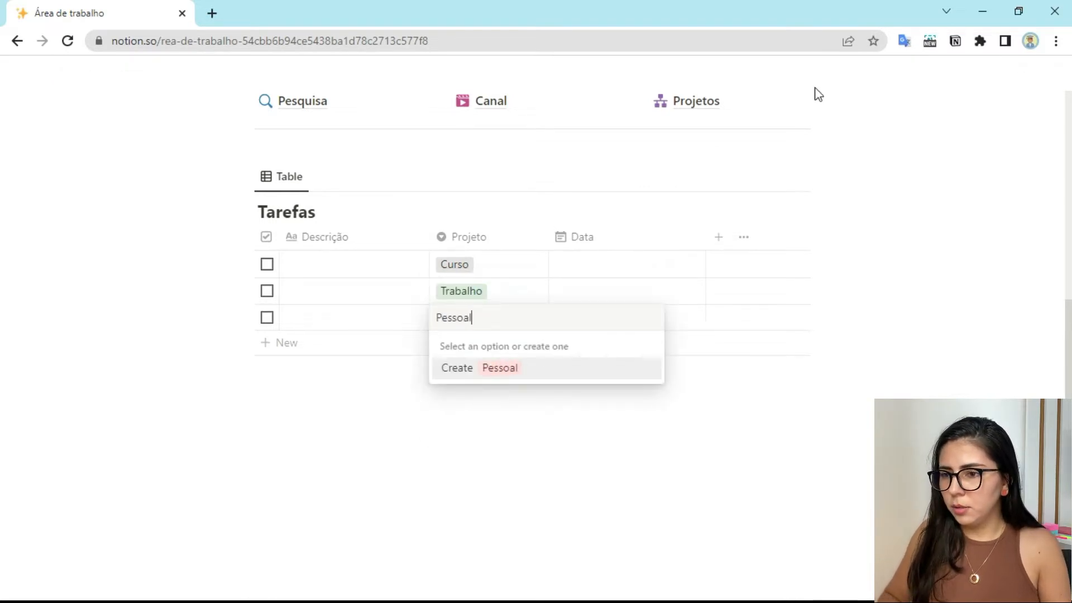
key("Return")
Clear the Projeto values from all three rows of the Tarefas table
left_click_drag(521, 260, 522, 323)
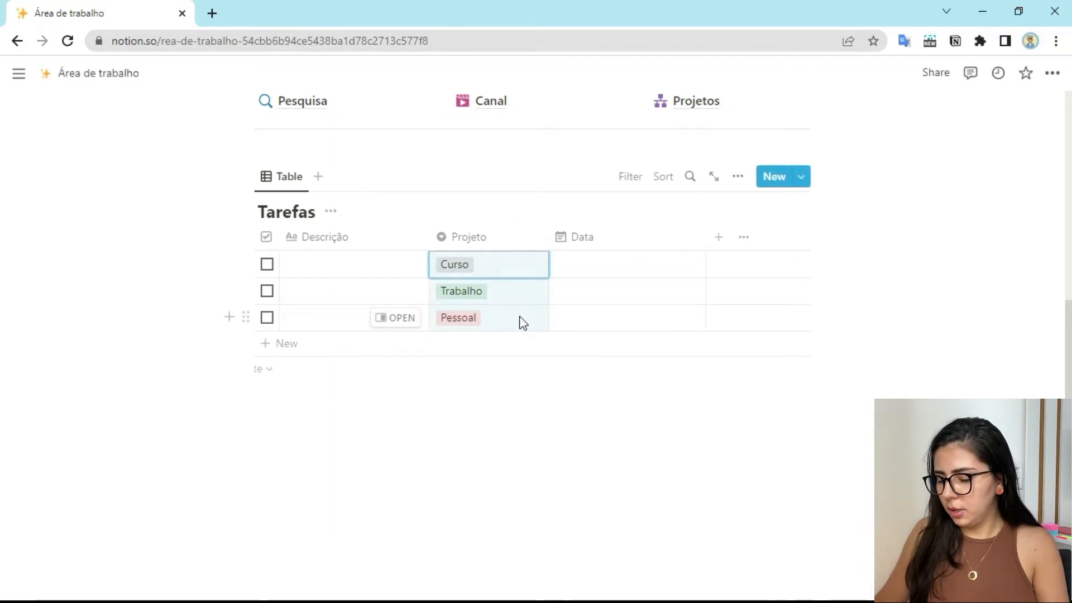
key("Delete")
left_click(876, 292)
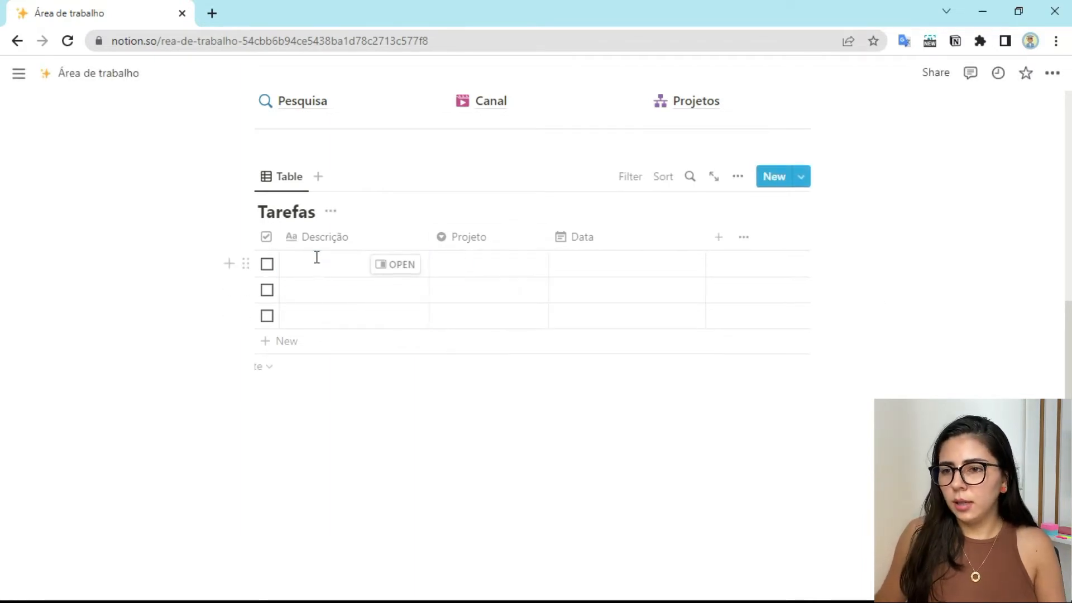
Fill in the Descrição of the three rows as Tarefa 1, Tarefa 2 and Tarefa 3
left_click(318, 263)
type("Tarefas")
key("BackSpace")
type("1")
key("Return")
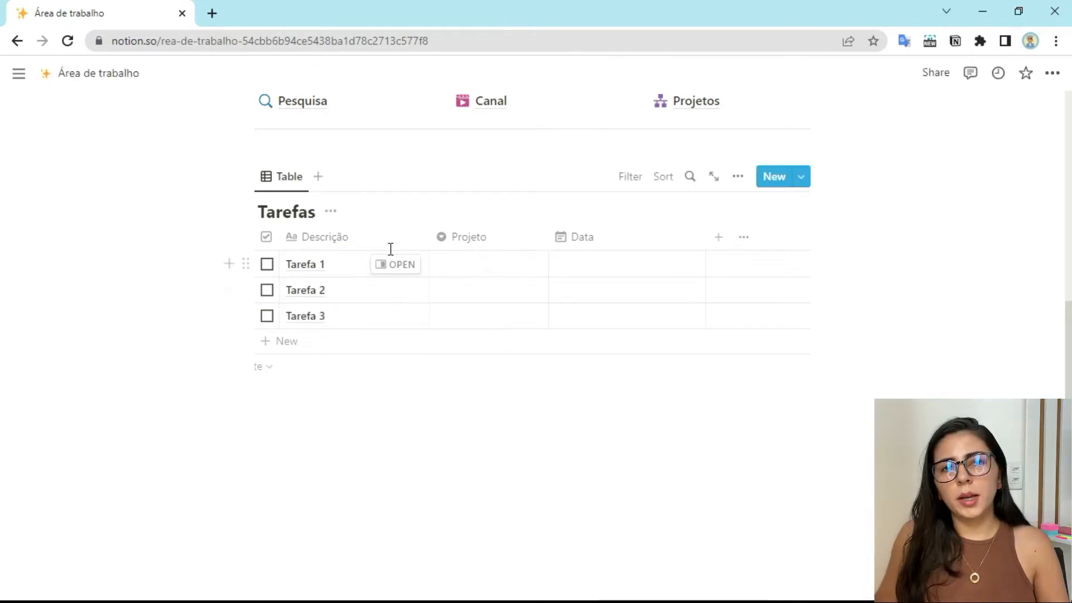
Set the Projeto of Tarefa 1 to Disciplina 1, Tarefa 2 to Curso and Tarefa 3 to Pessoal
left_click(470, 270)
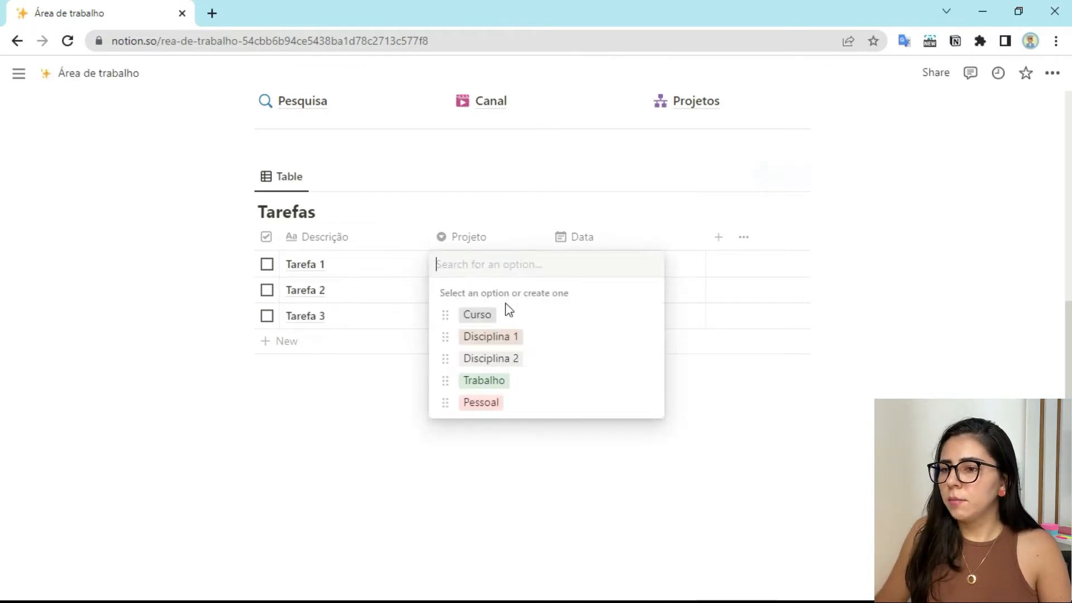
left_click(503, 337)
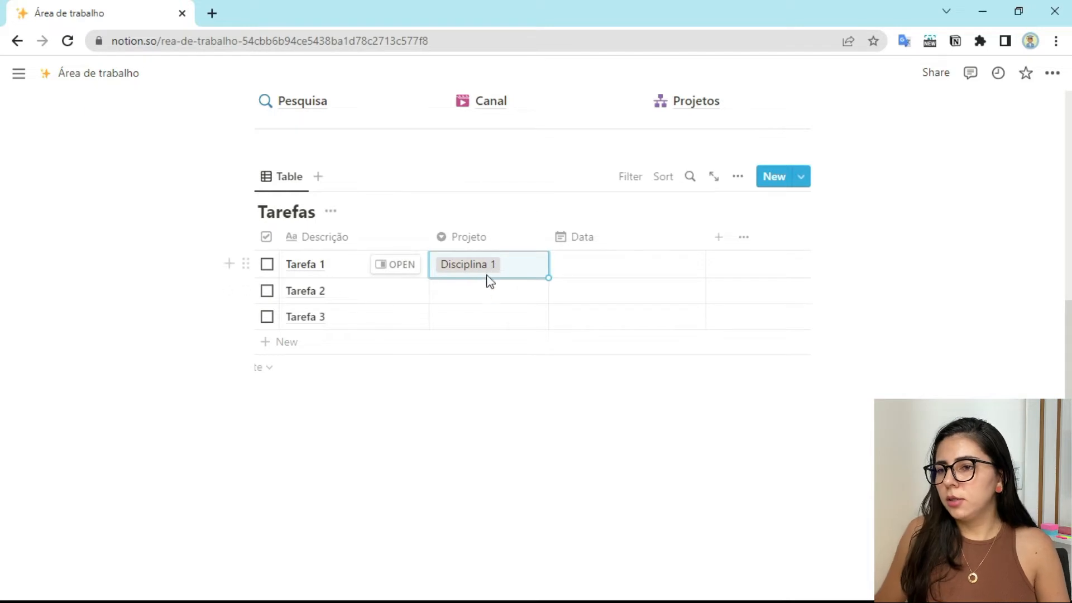
left_click(478, 298)
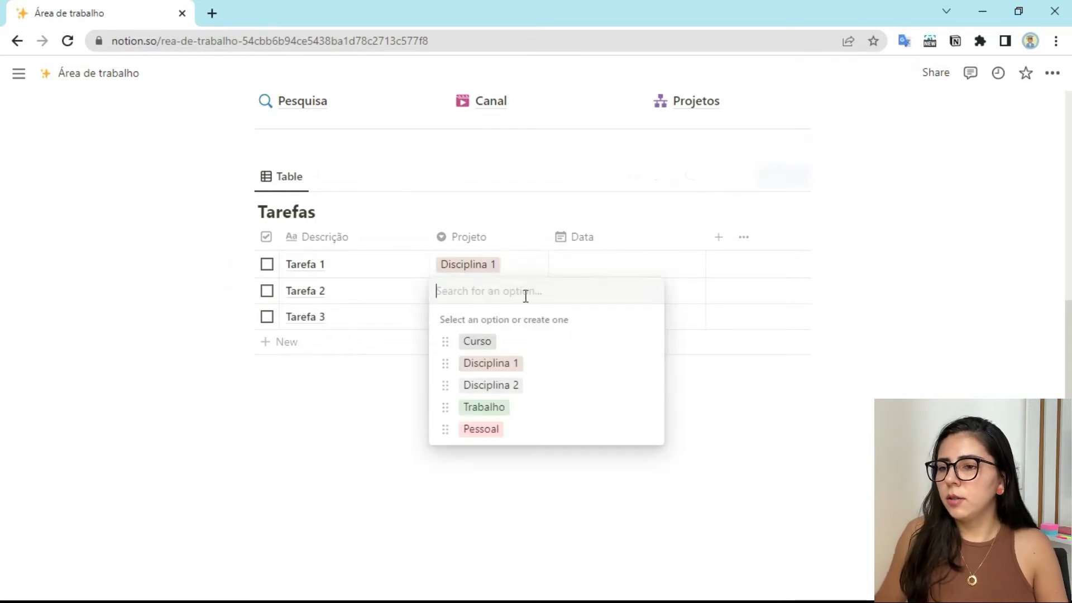
left_click(477, 342)
left_click(465, 324)
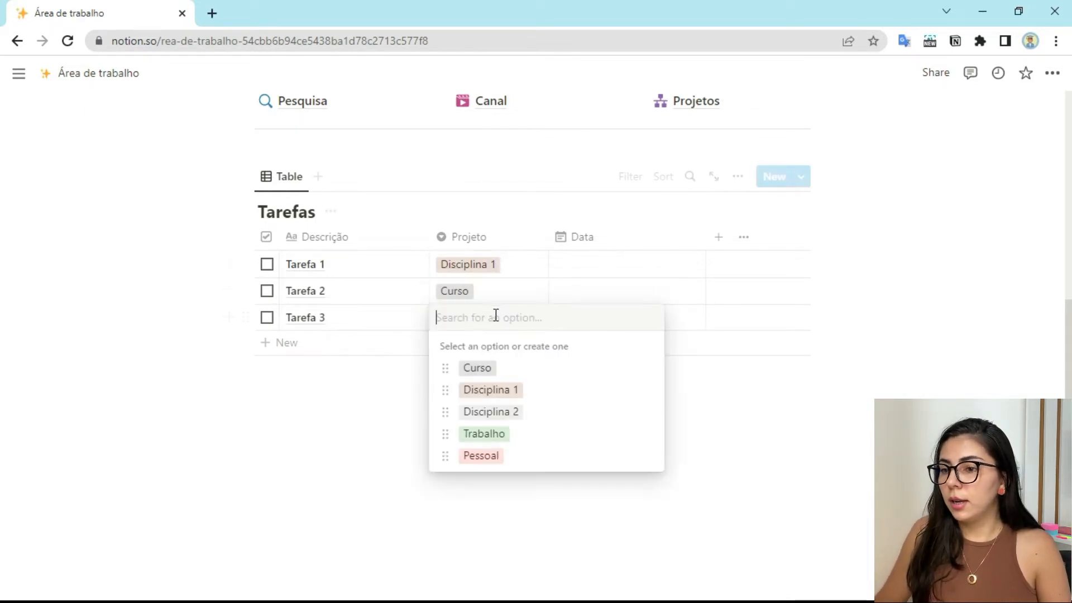
left_click(495, 453)
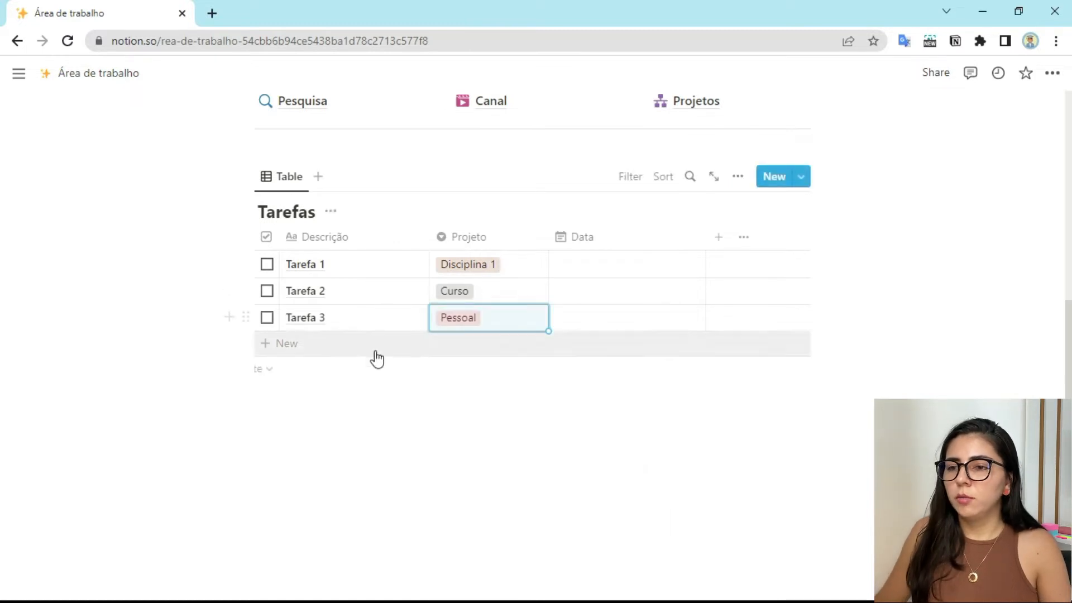
Add a row named Tarefa 4 to the Tarefas table and set its Projeto to Trabalho
left_click(355, 344)
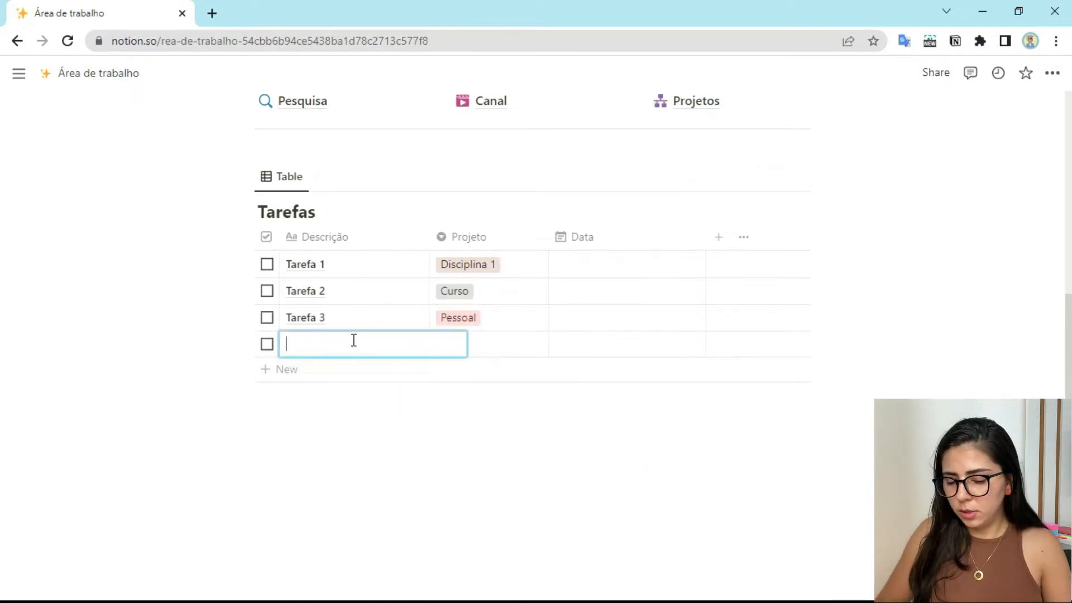
type("Tarefa 4")
key("Escape")
left_click(505, 340)
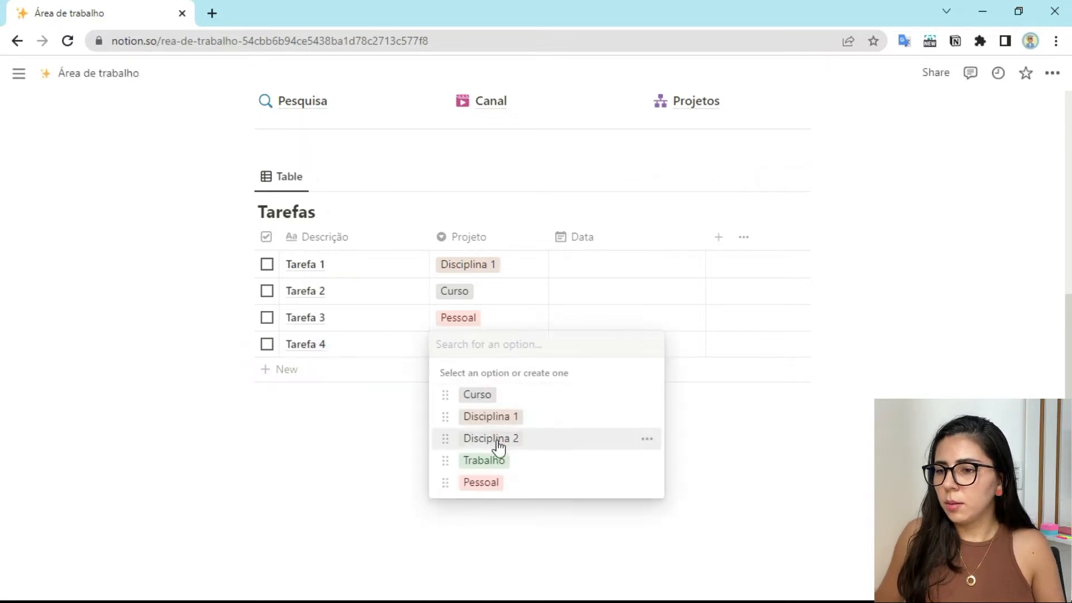
left_click(484, 460)
left_click(858, 295)
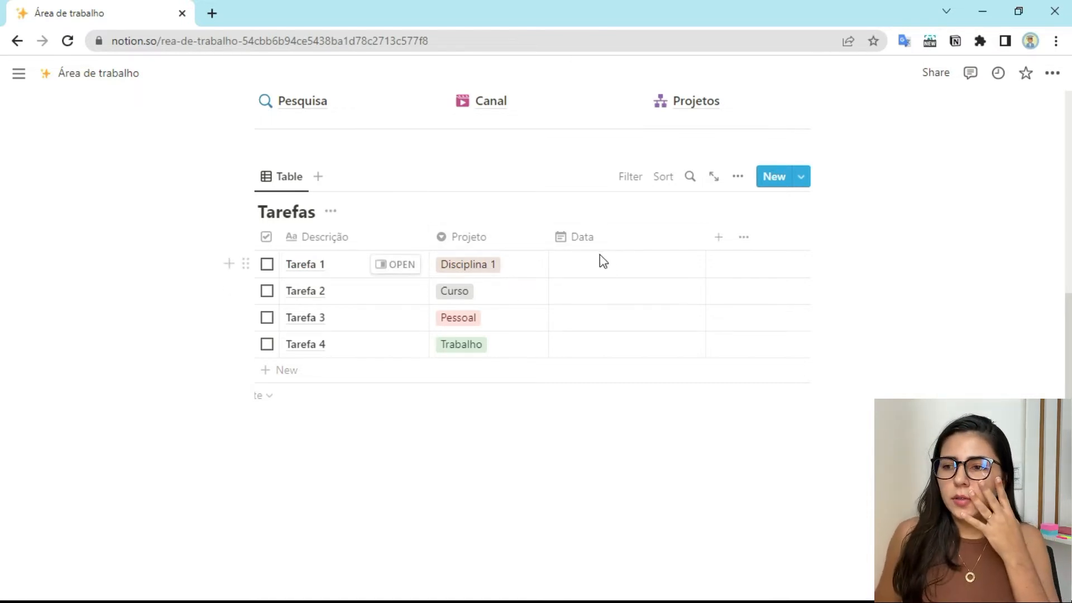
Narrow the Data column and set Tarefa 1's date to August 31, 2022
left_click_drag(705, 237, 645, 229)
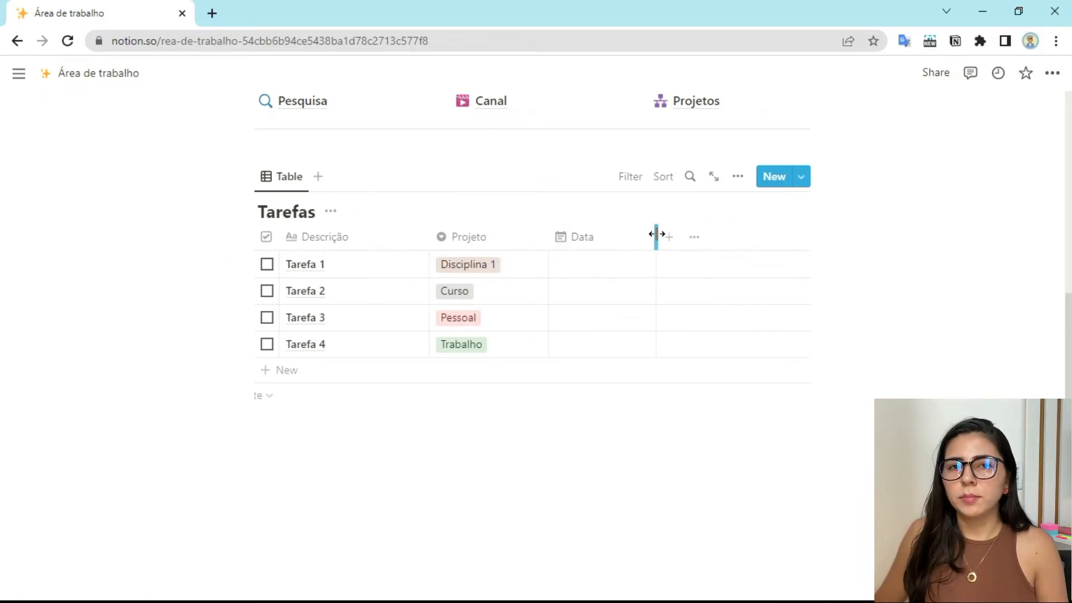
left_click(611, 267)
left_click(653, 364)
left_click(546, 311)
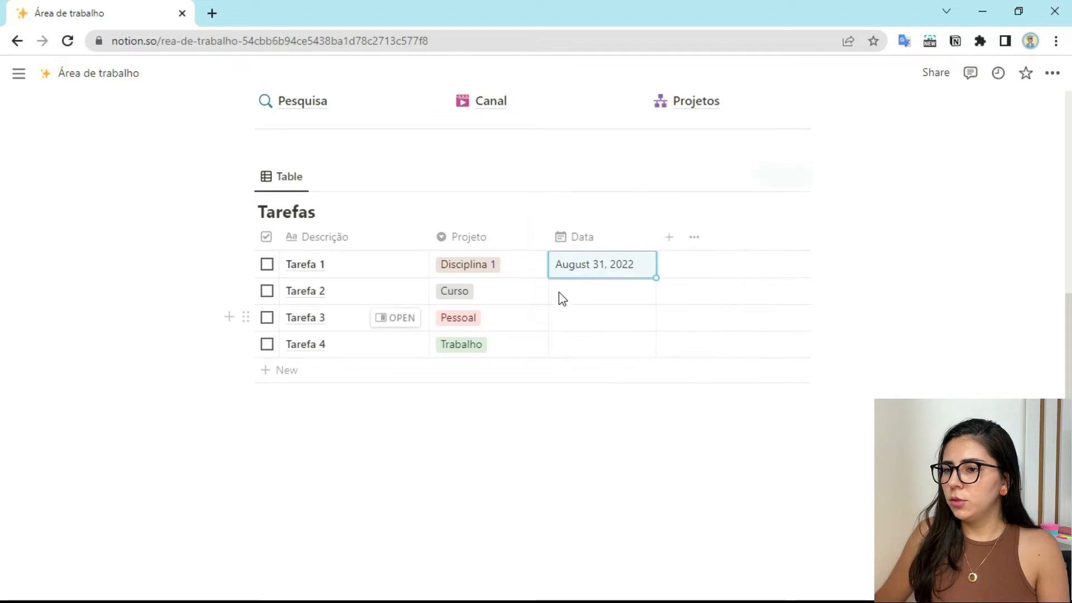
Date Tarefa 2 September 1, 2022, Tarefa 3 September 6, 2022 and Tarefa 4 August 31, 2022
left_click(581, 294)
left_click(680, 368)
left_click(540, 295)
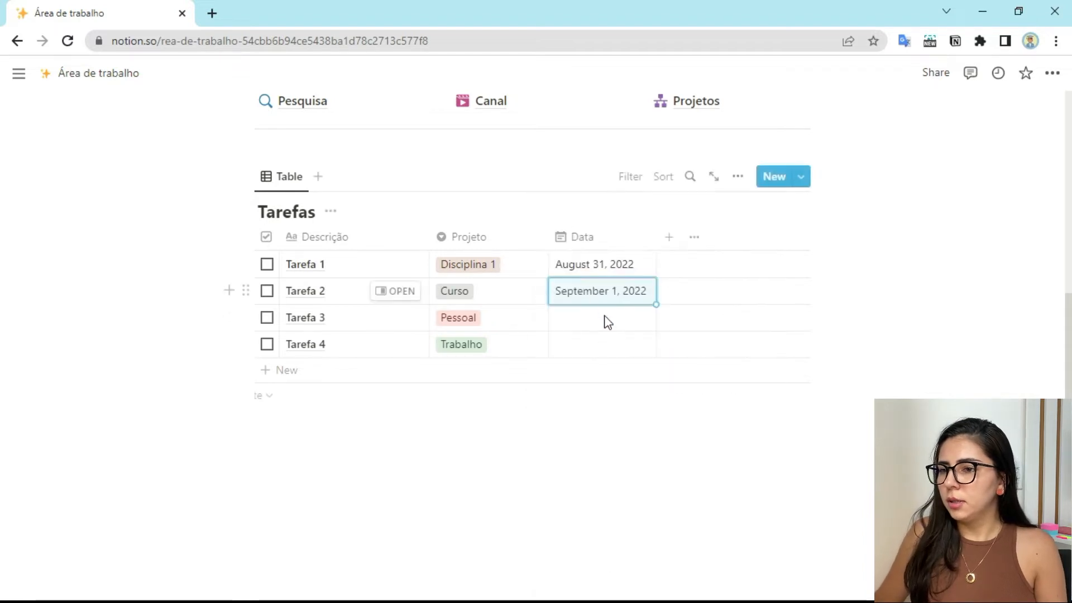
left_click(606, 315)
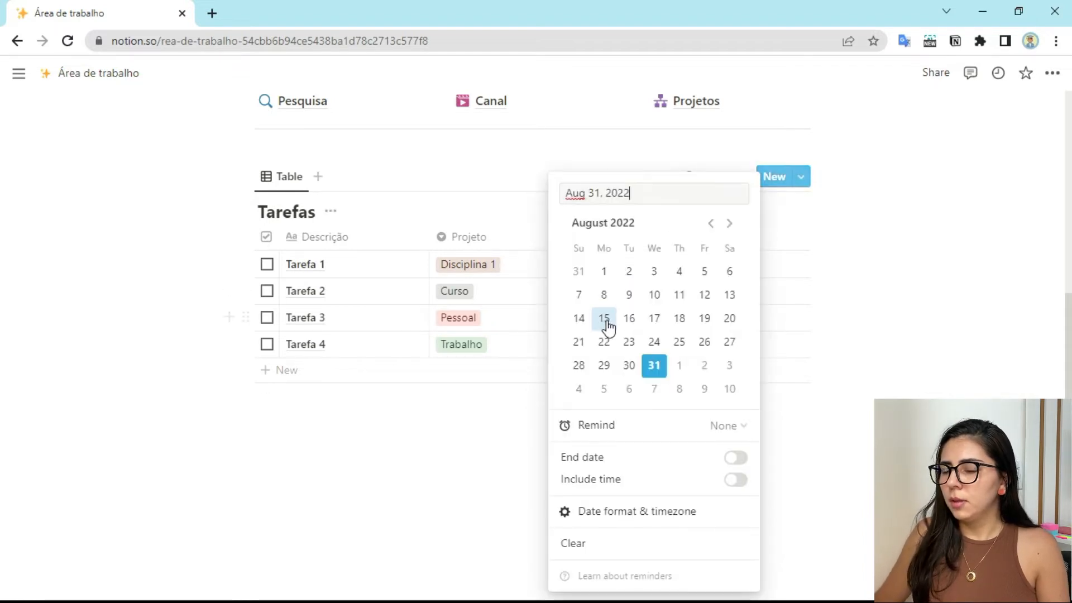
left_click(636, 392)
left_click(538, 331)
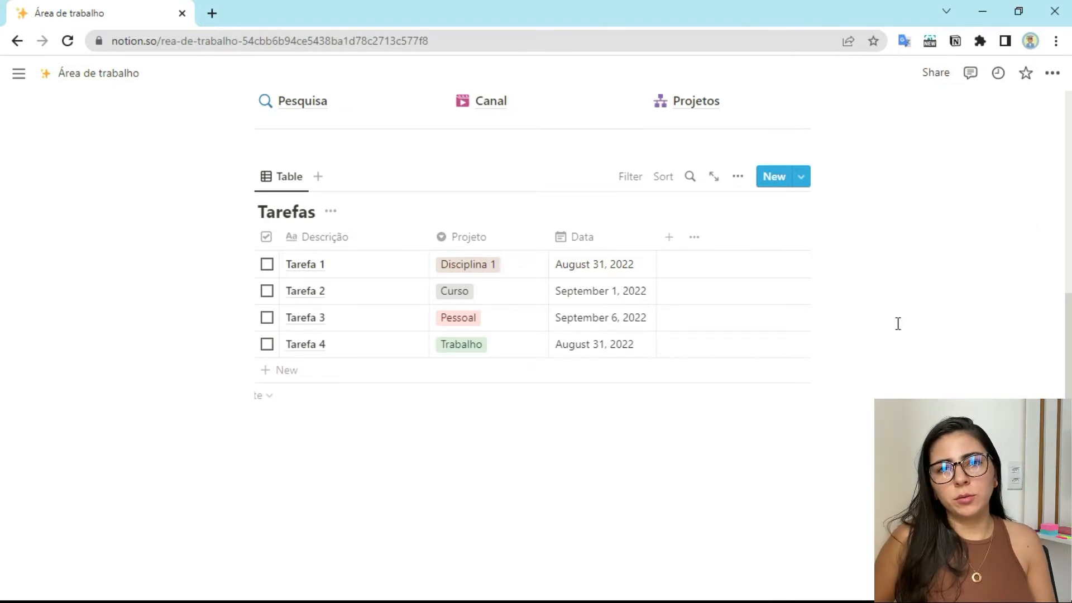
left_click(580, 434)
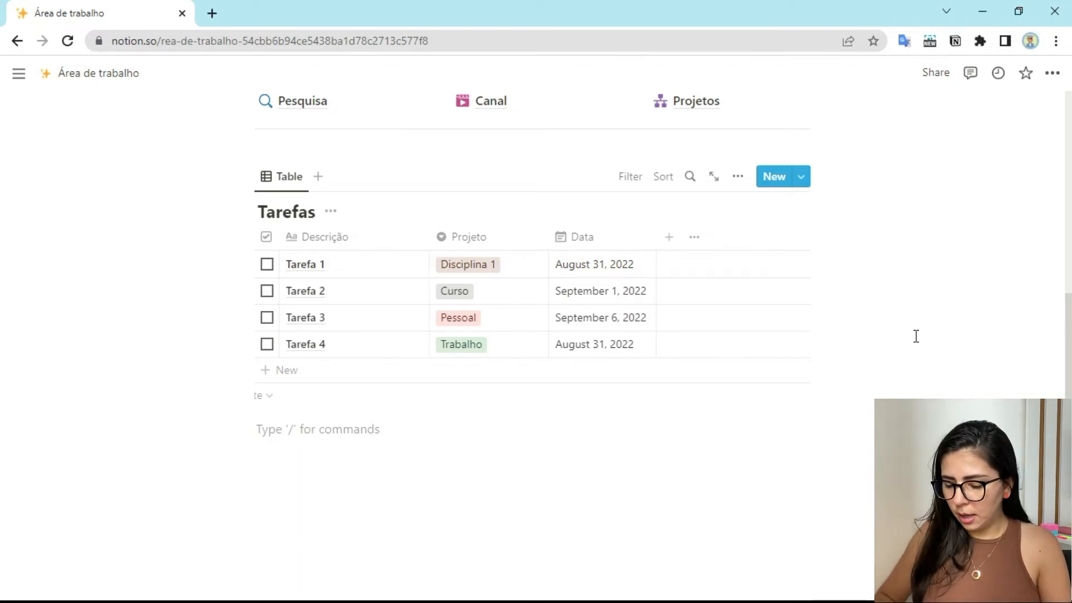
type("/linked")
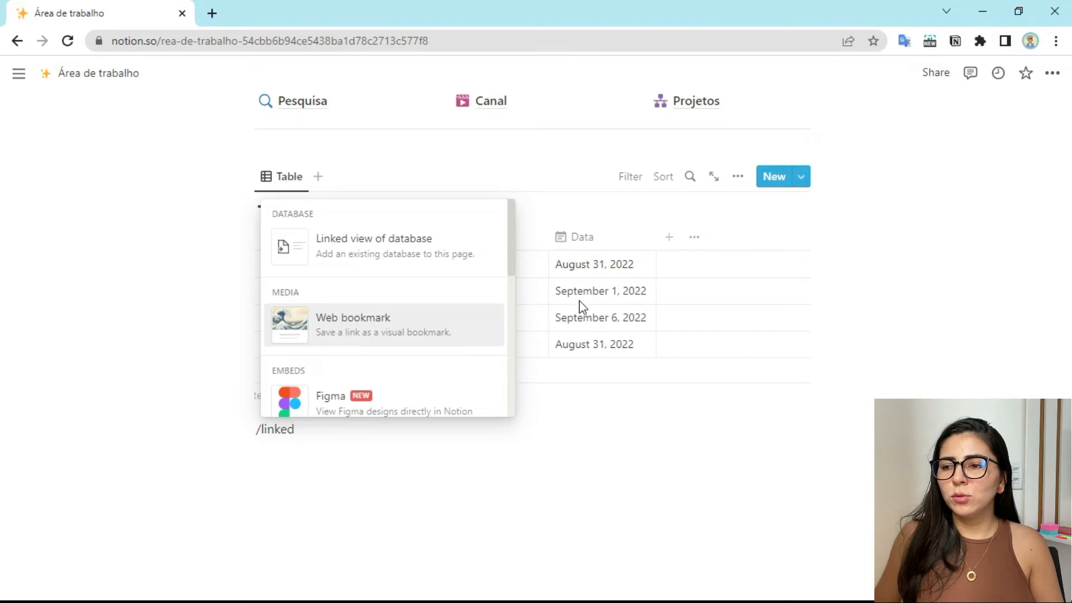
left_click(890, 262)
triple_click(277, 428)
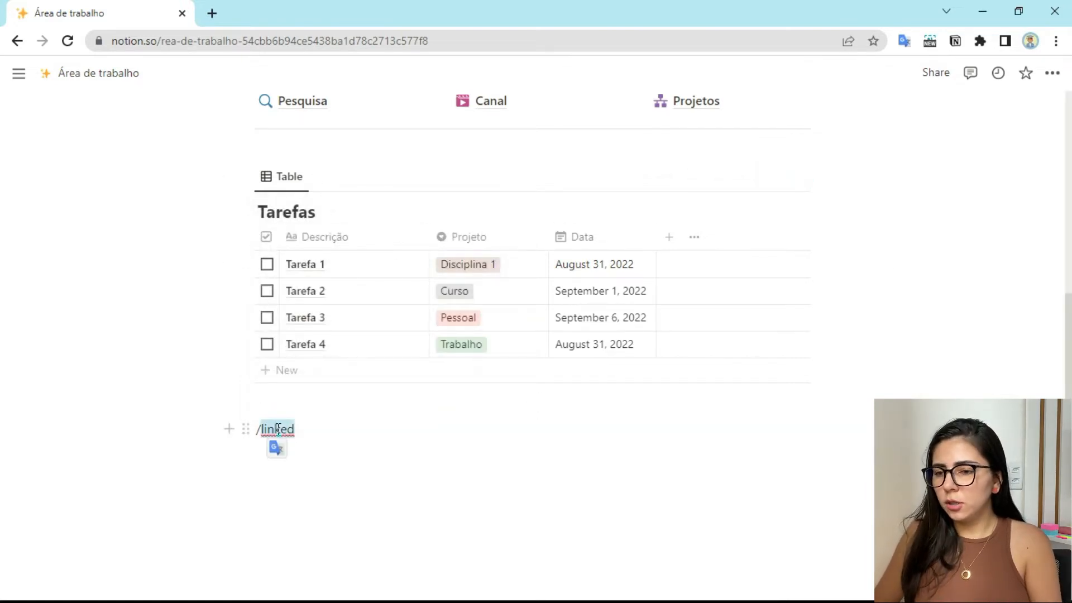
key("BackSpace")
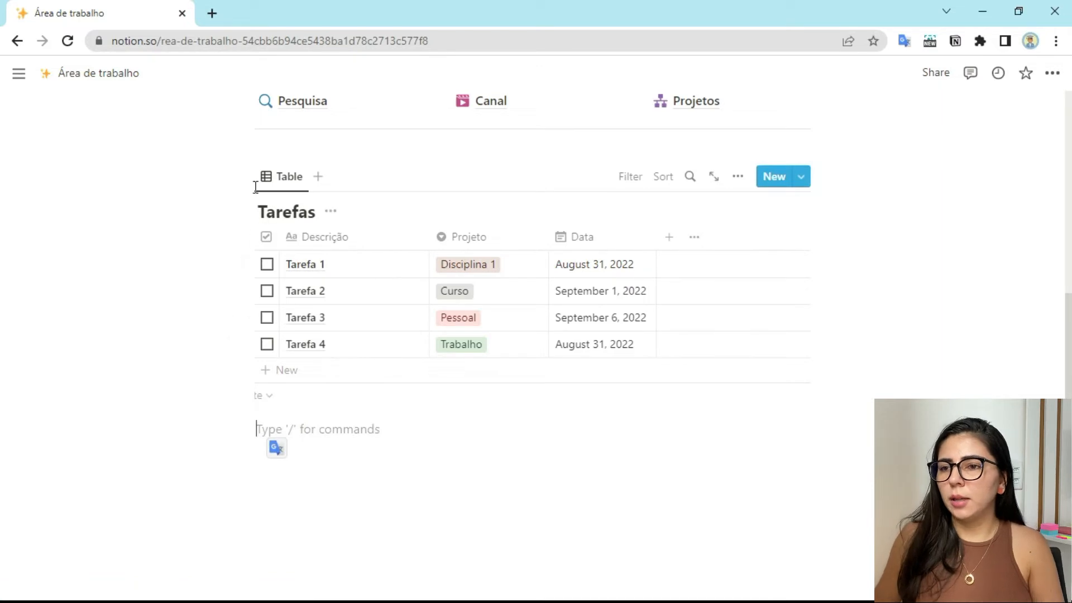
Duplicate the Tarefas database and, in the copy, set Tarefa 2's Projeto to Disciplina 1, clear its Data and tick Tarefa 3
left_click(245, 177)
left_click(132, 143)
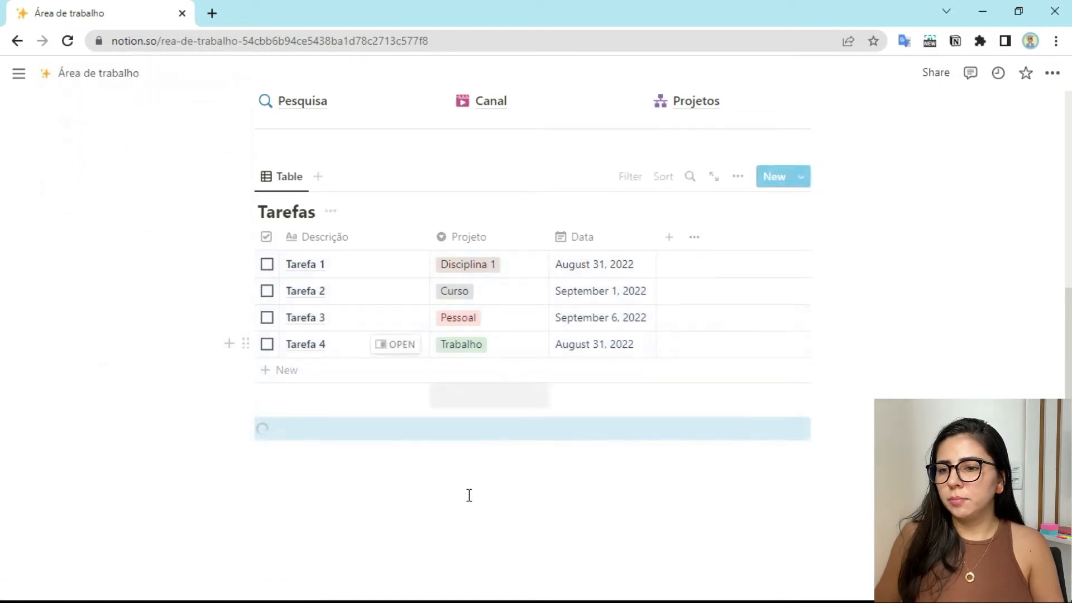
left_click(415, 519)
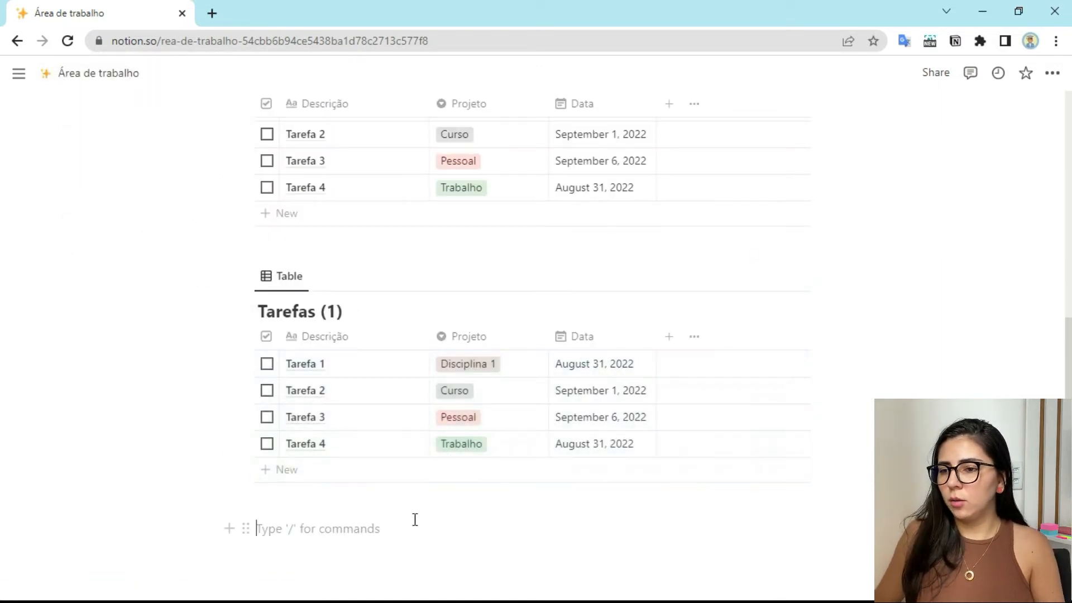
left_click(485, 391)
left_click(507, 474)
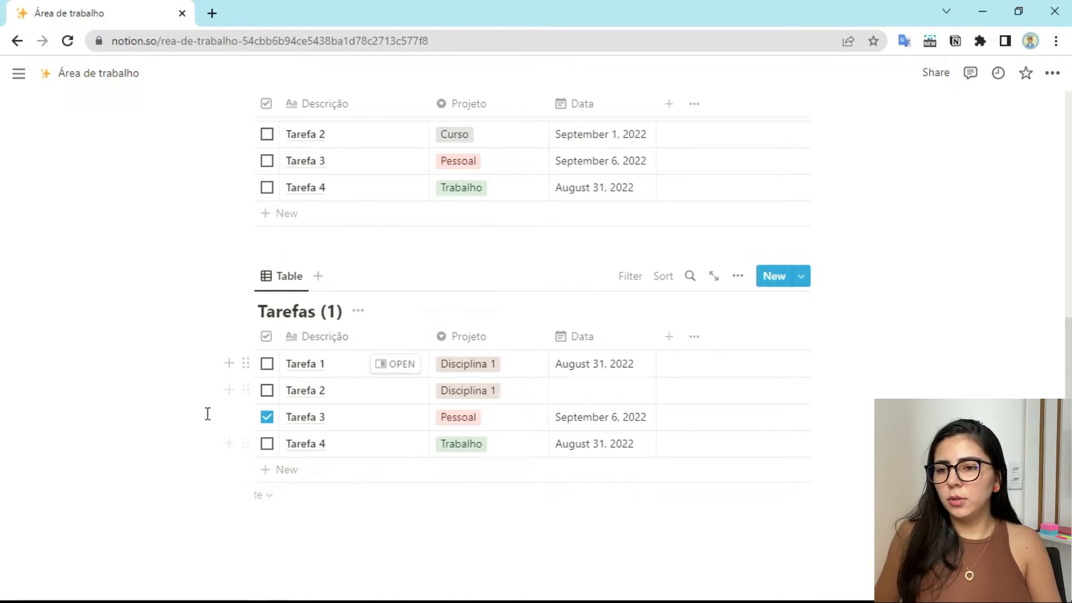
Compare the original Tarefas table with its edited copy, and delete the copy
scroll(474, 234, "up", 4)
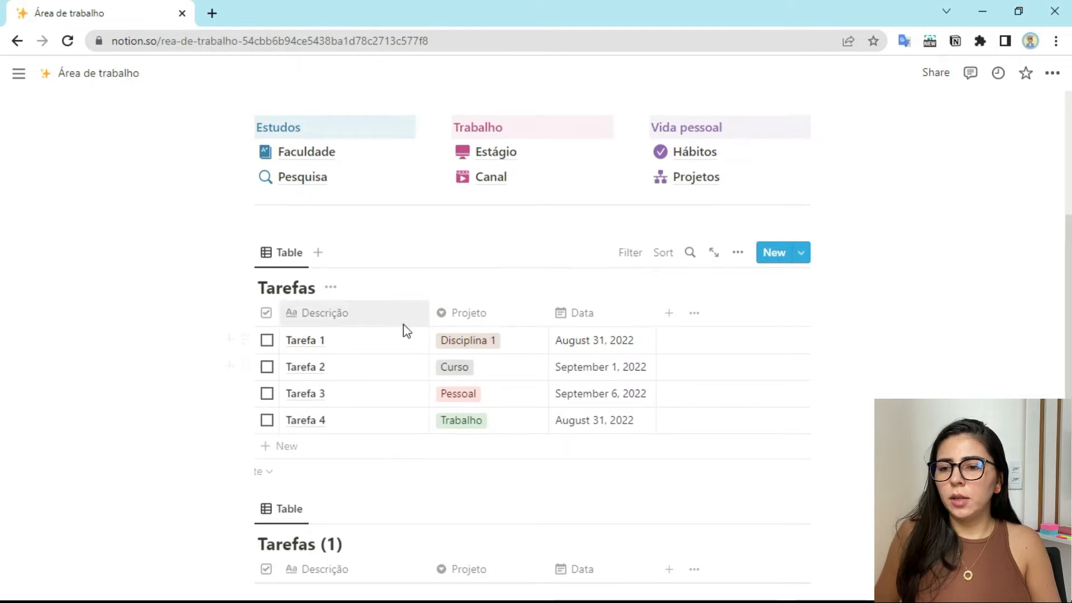
scroll(403, 329, "down", 3)
left_click(245, 362)
left_click(174, 264)
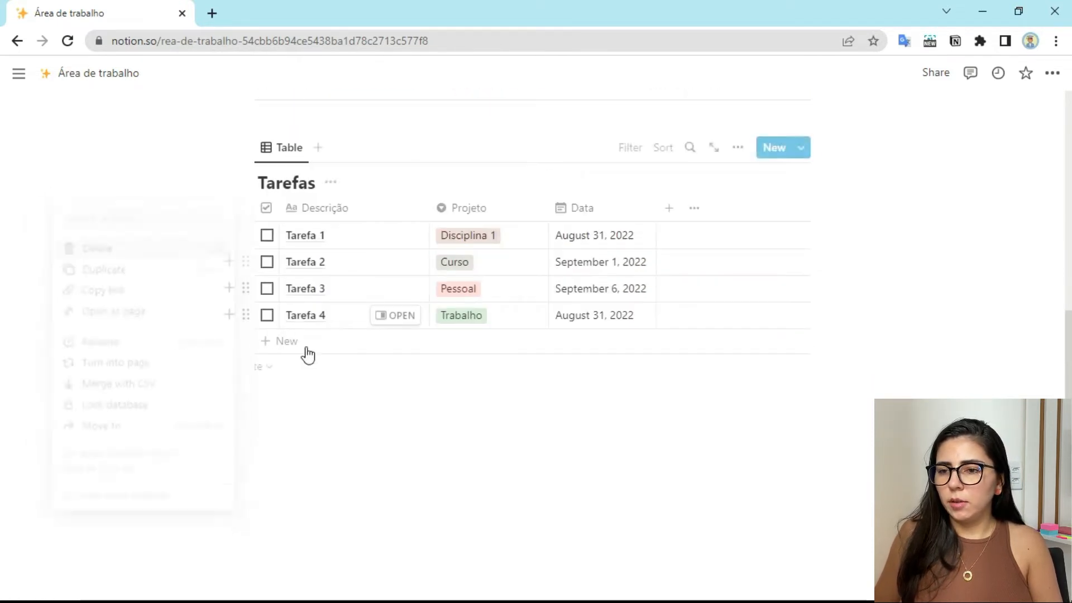
Insert a linked view of the Tarefas database below the original table, copying its existing Table view
left_click(277, 423)
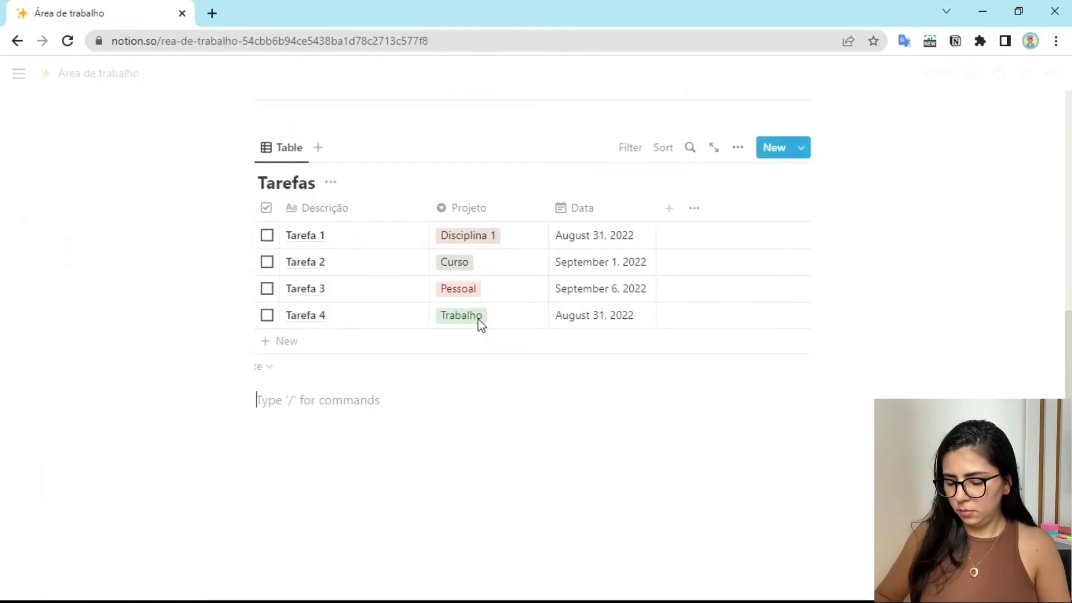
type("/linked")
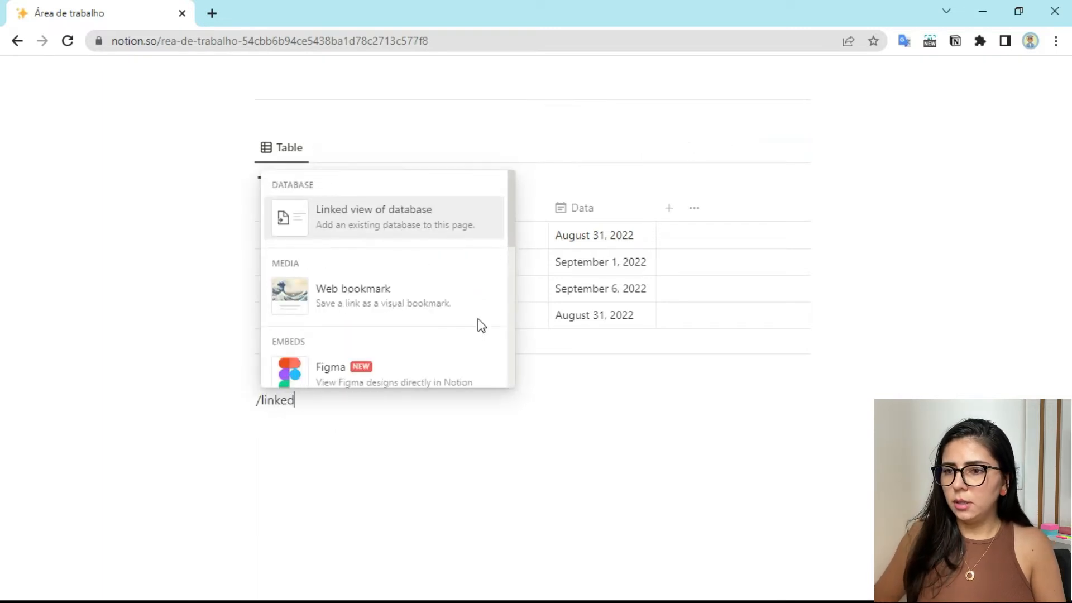
left_click(350, 223)
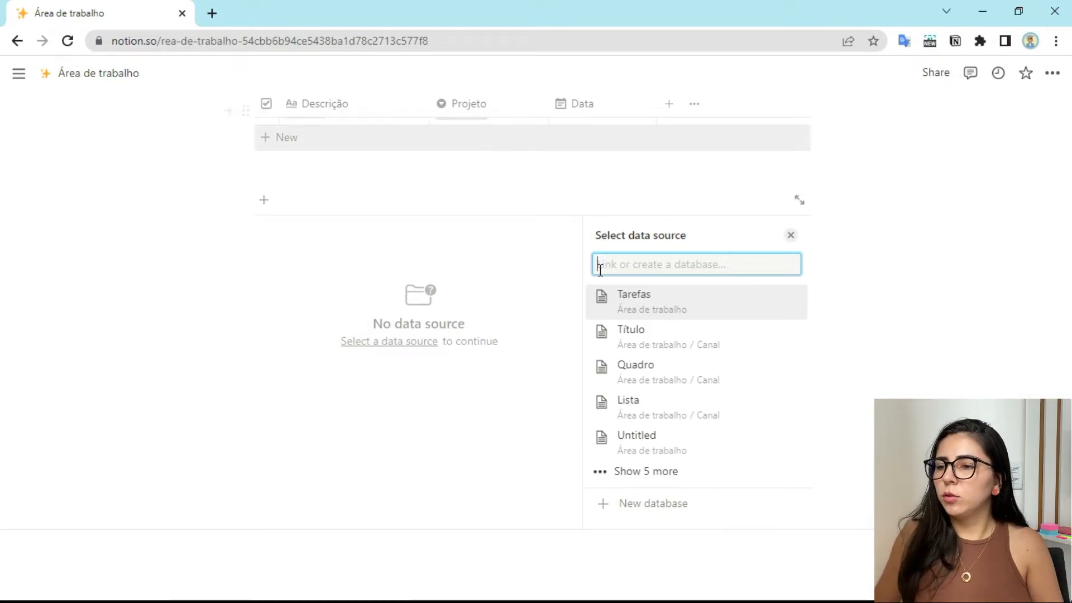
left_click(662, 304)
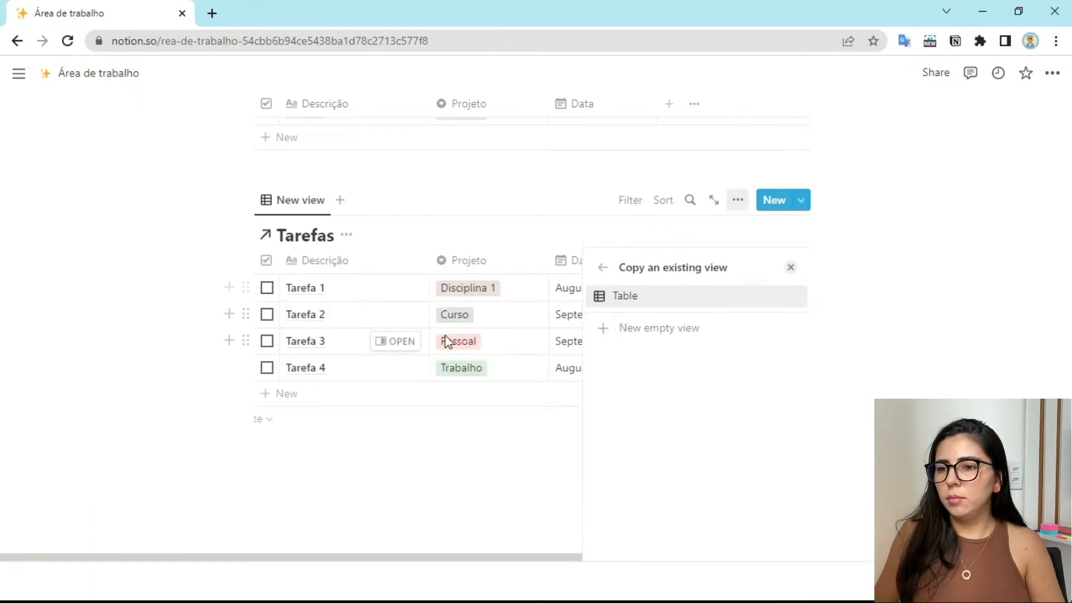
left_click(791, 267)
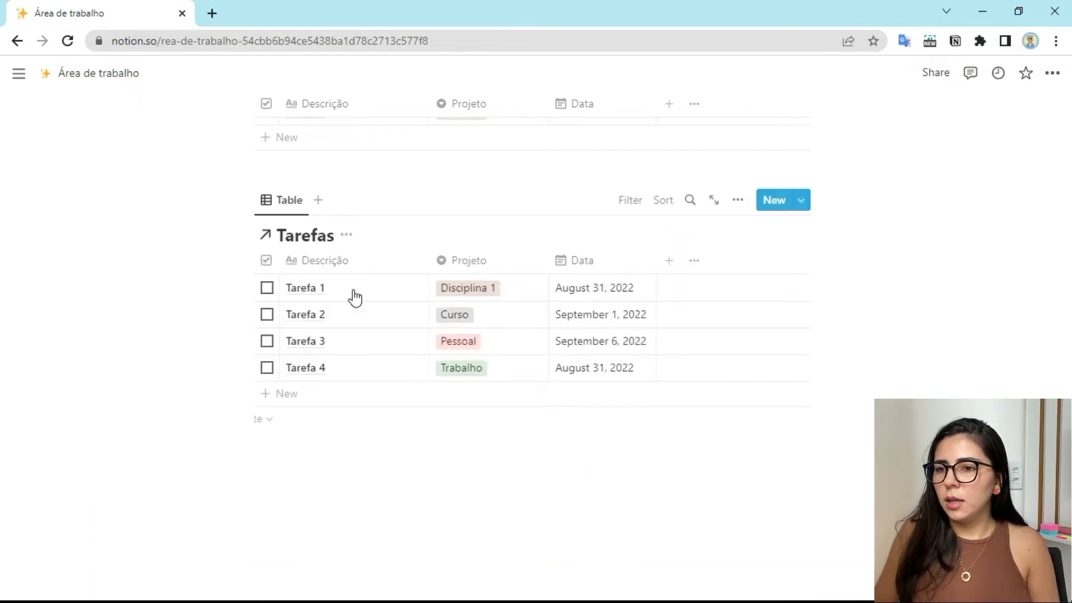
Hide the database title of the linked Tarefas view
scroll(259, 370, "up", 2)
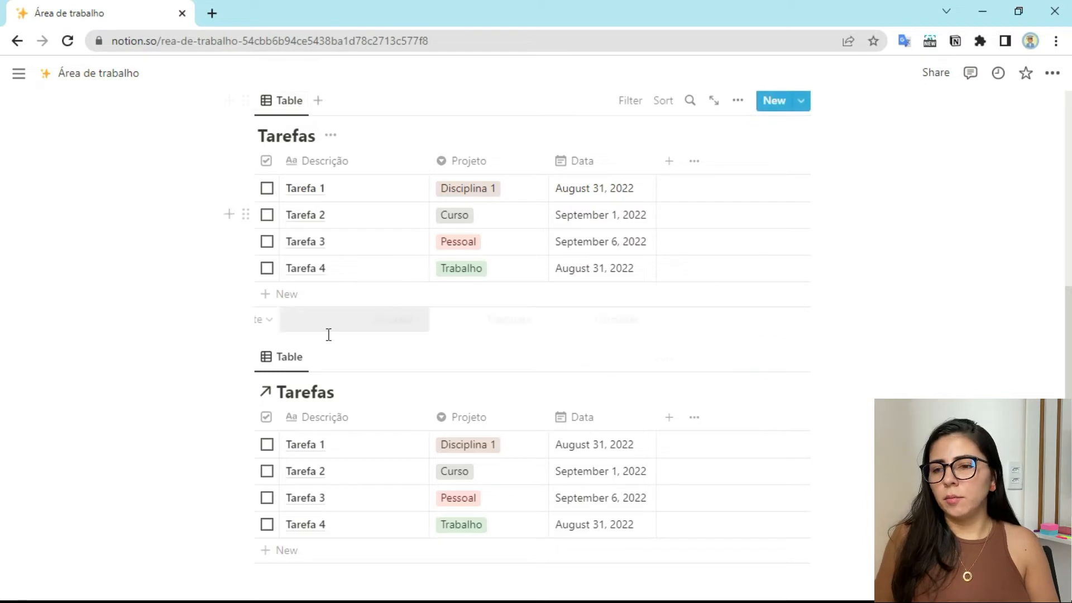
left_click(347, 392)
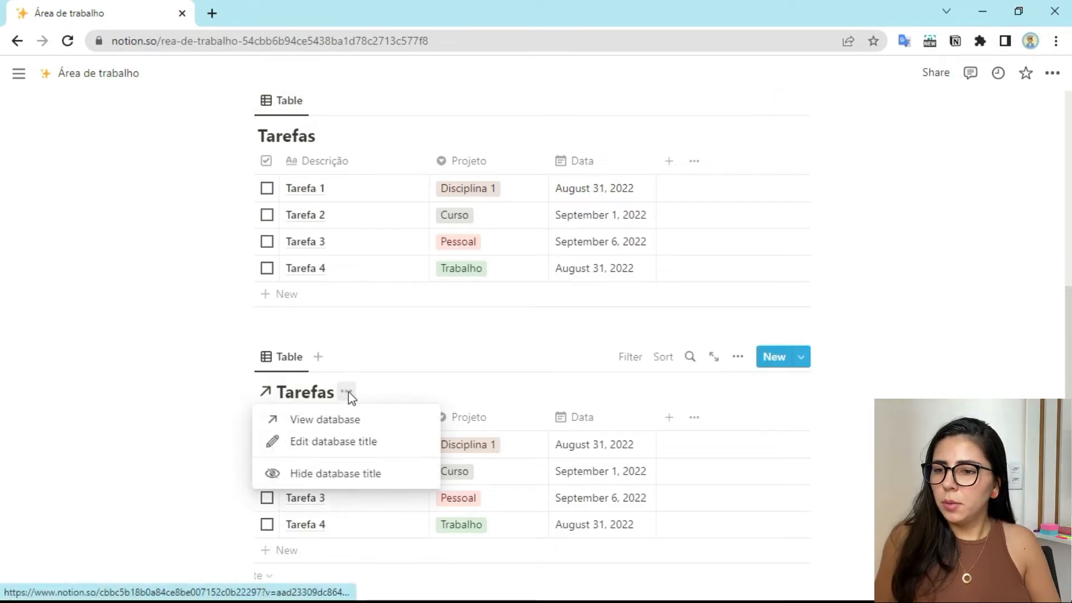
left_click(338, 473)
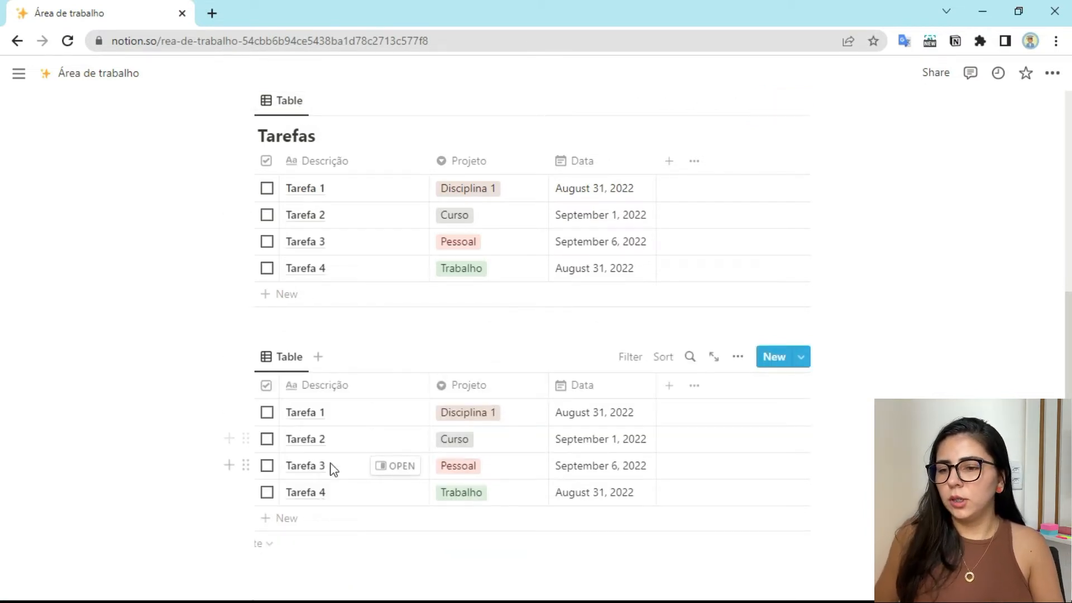
Add a text line reading HOJE between the original Tarefas table and the linked view
scroll(216, 127, "up", 1)
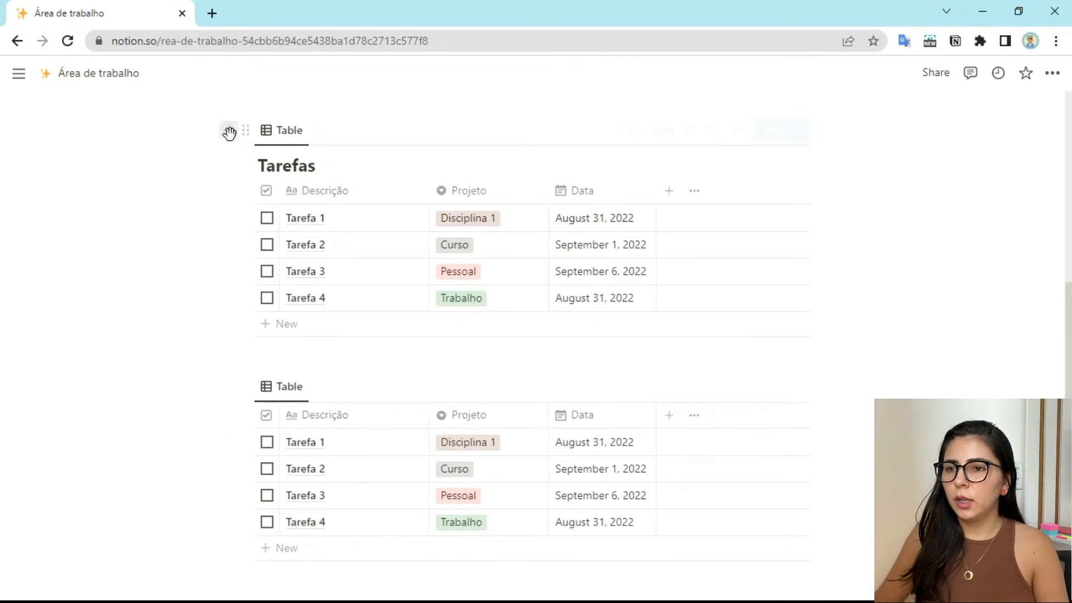
left_click(228, 130)
left_click(588, 380)
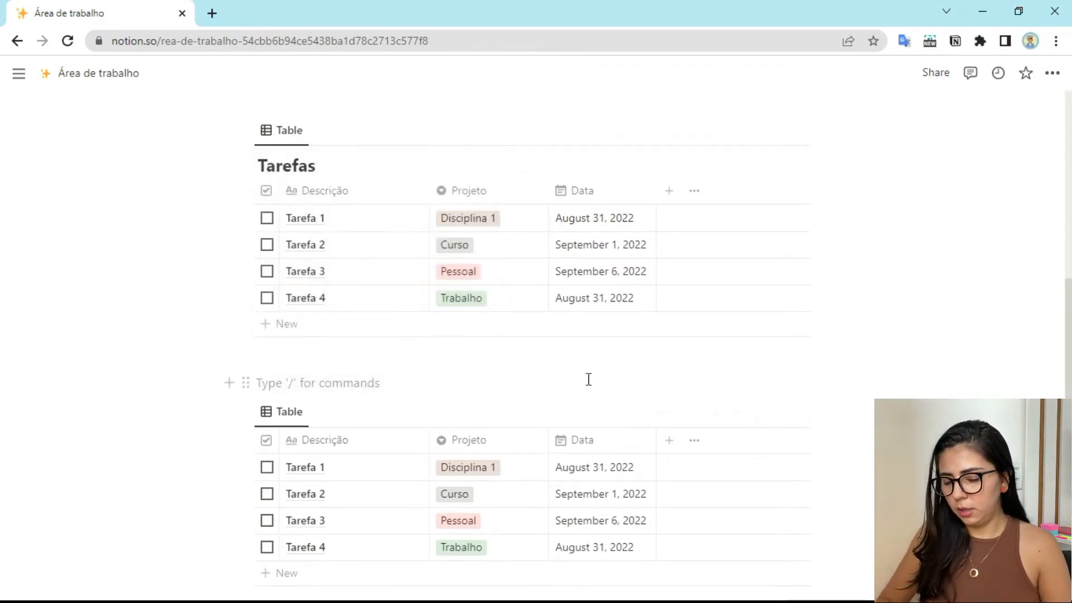
key("Caps_Lock")
type("HOJE")
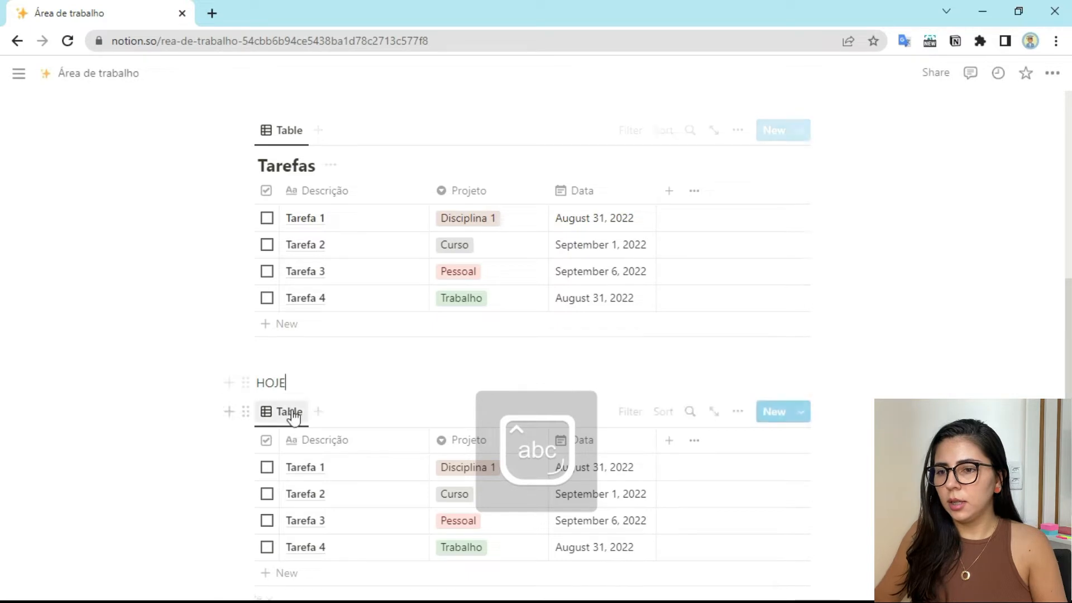
Give the HOJE line a red background and make its text bold and red
scroll(320, 299, "down", 2)
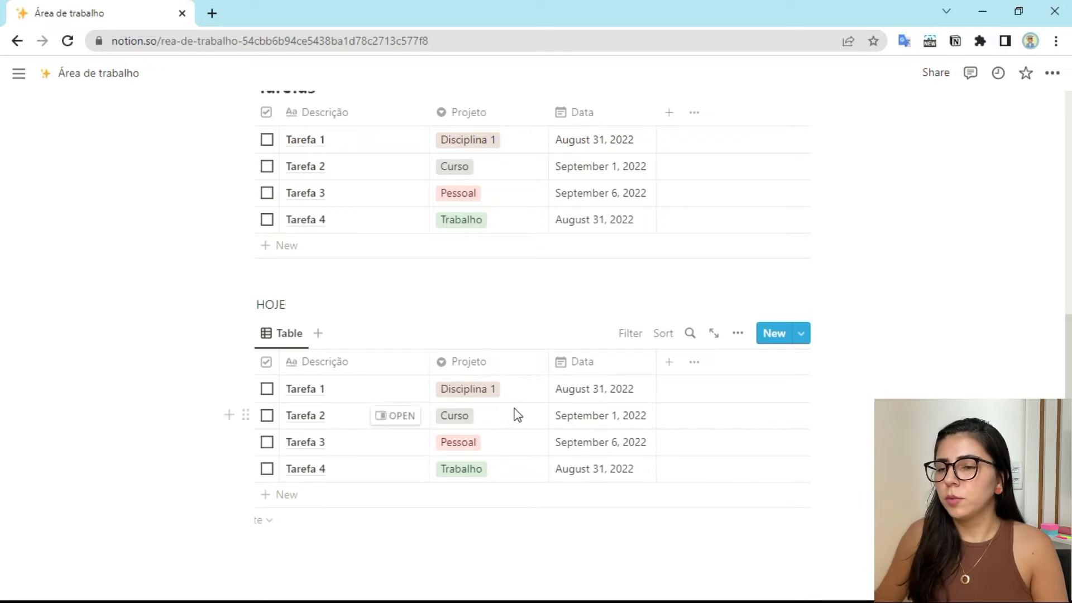
key("ctrl+slash")
mouse_move(190, 315)
scroll(320, 469, "down", 2)
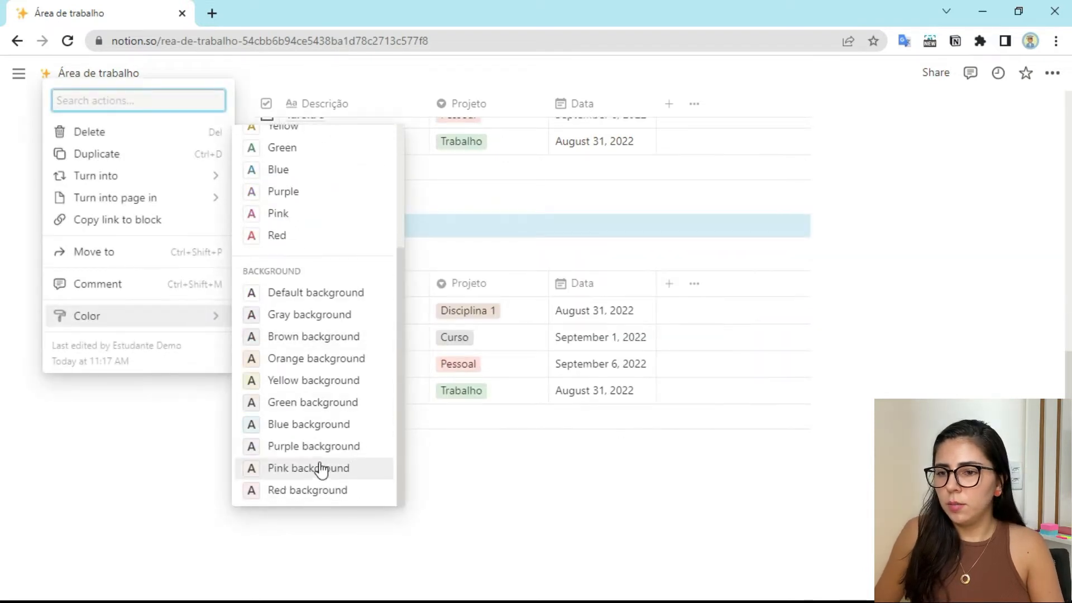
left_click(308, 500)
double_click(285, 226)
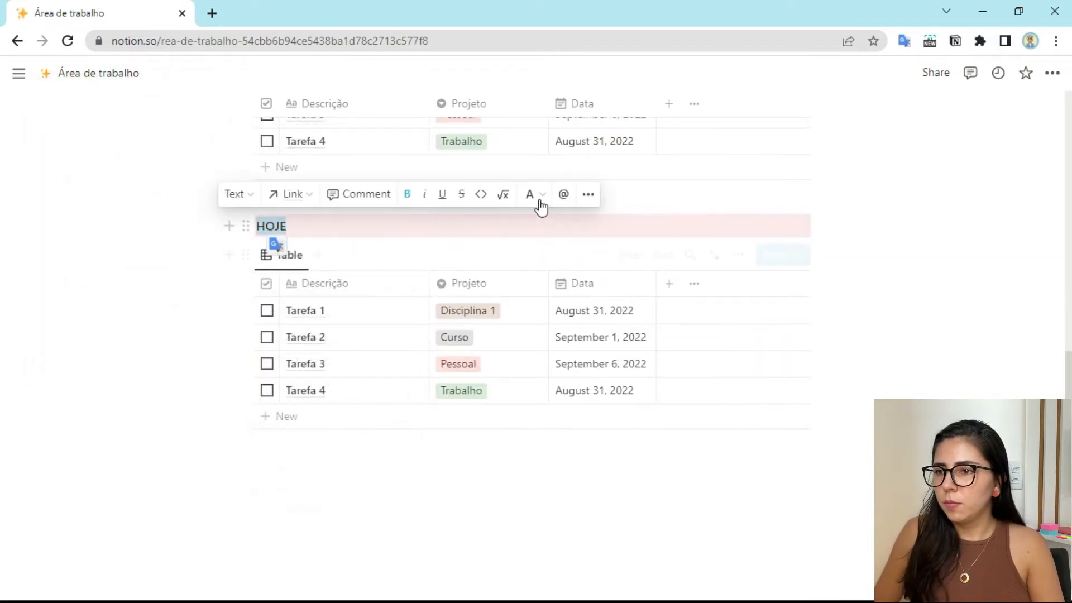
left_click(529, 193)
left_click(481, 497)
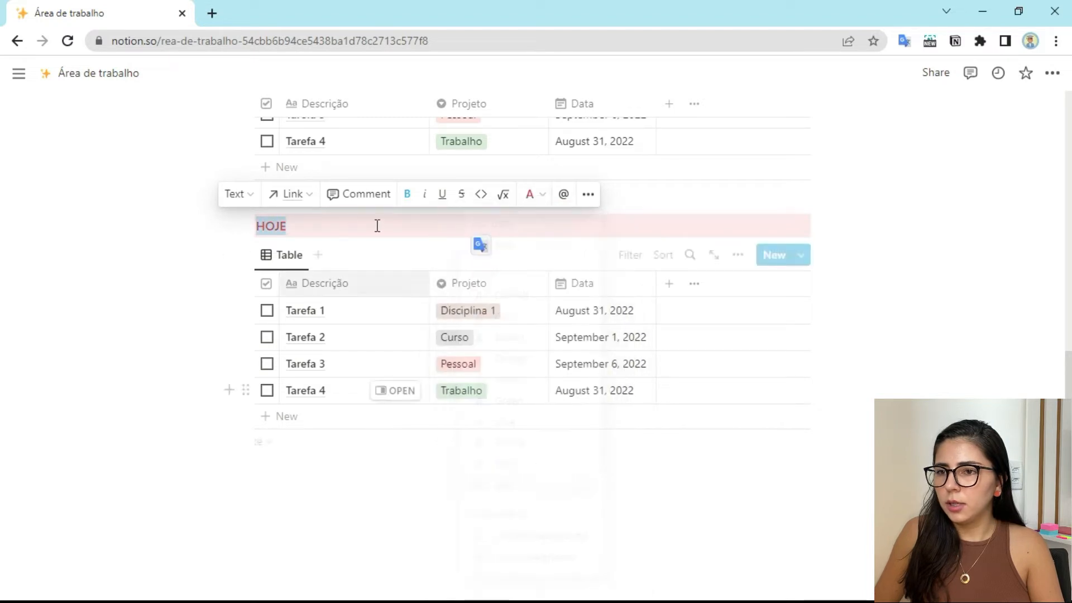
left_click(579, 231)
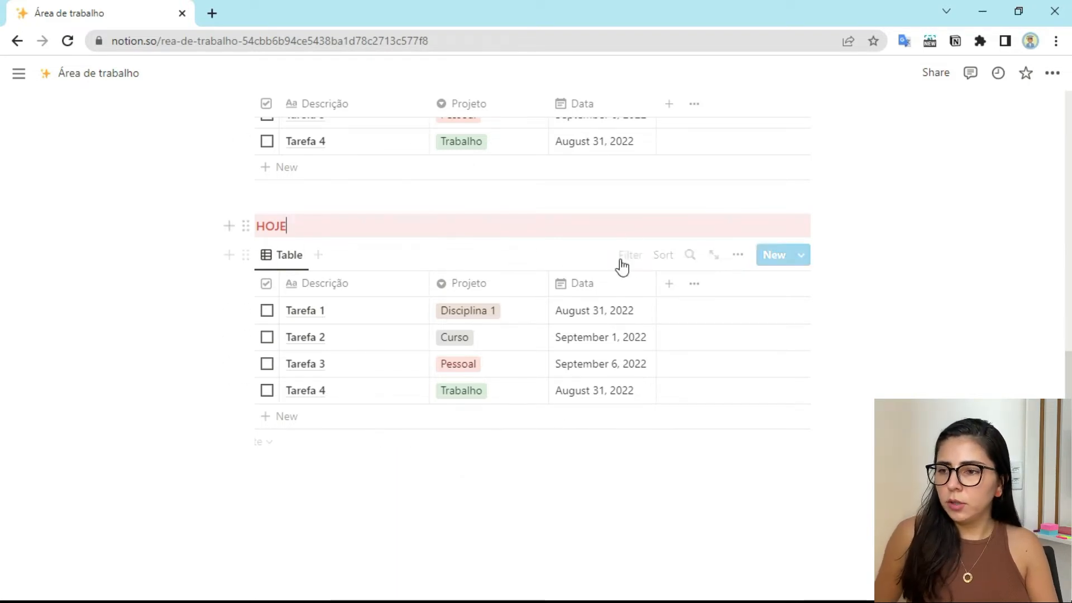
Filter the HOJE view to tasks whose Data is Today, using the relative date option
left_click(592, 289)
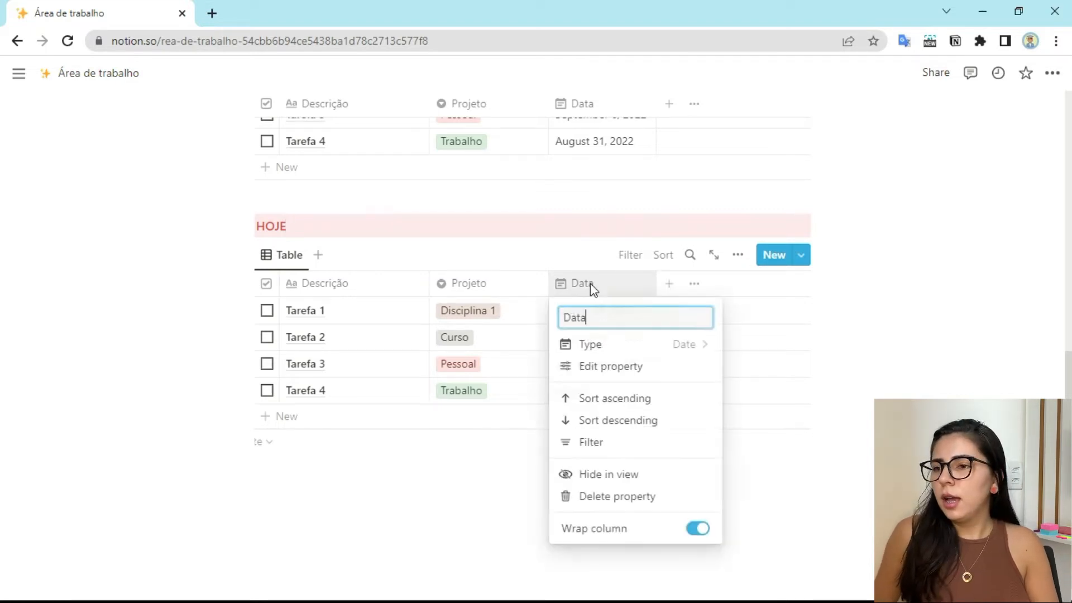
left_click(598, 456)
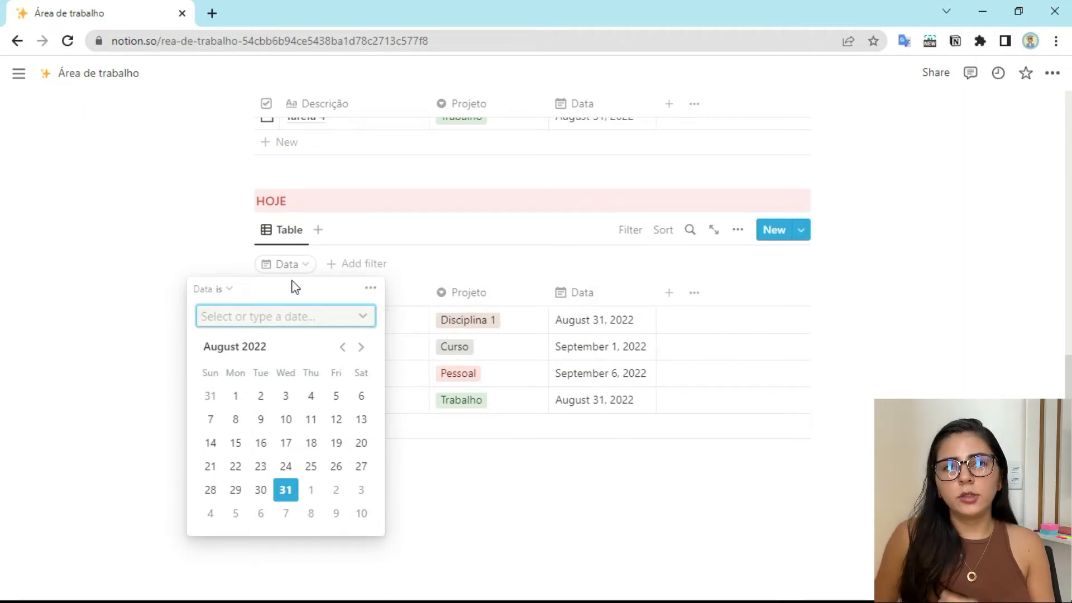
left_click(363, 317)
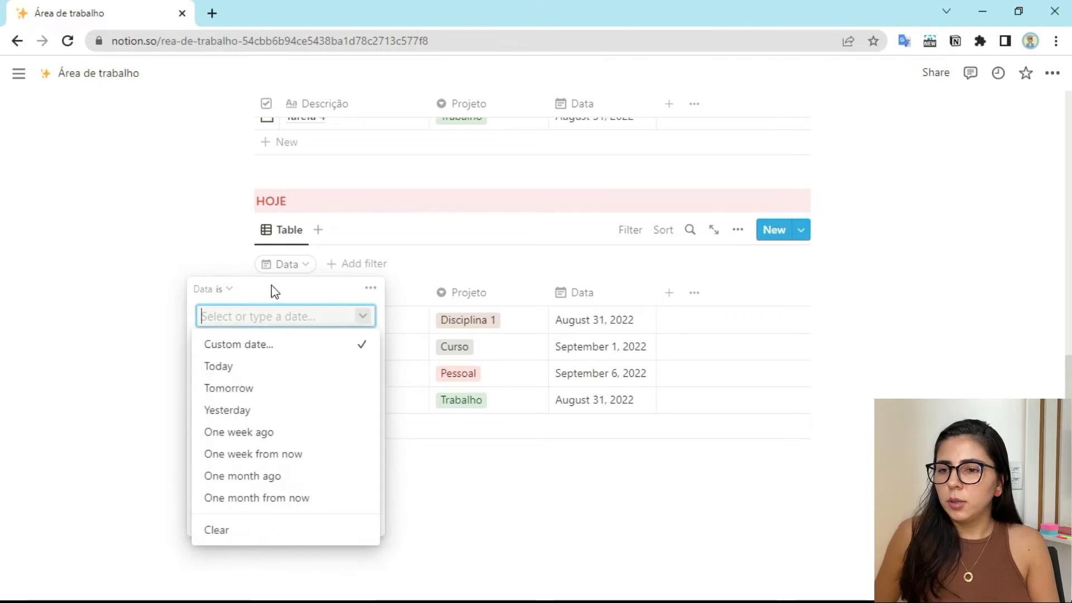
left_click(233, 368)
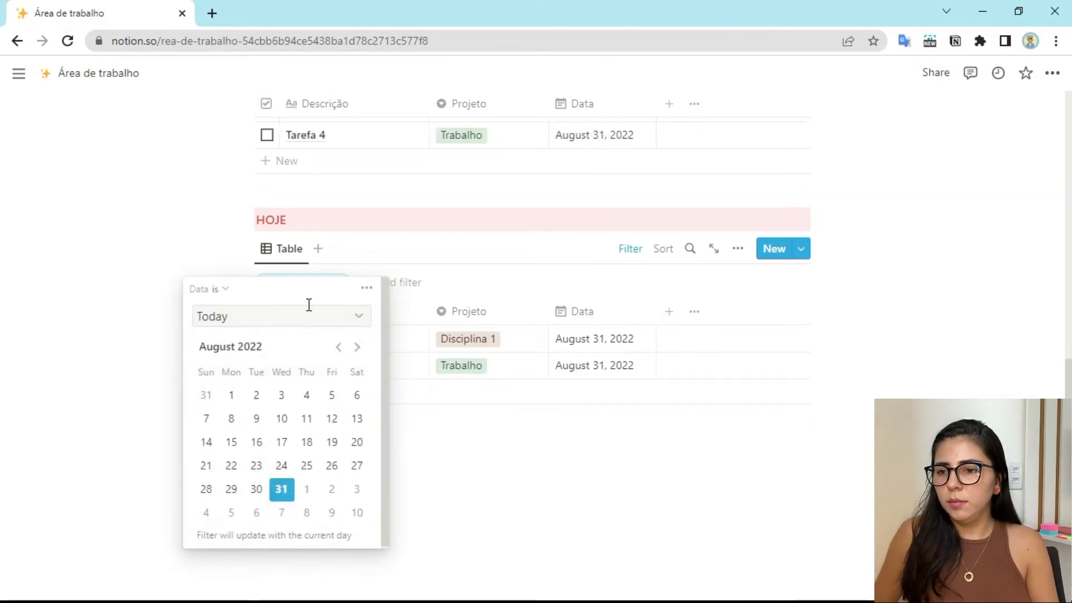
left_click(536, 453)
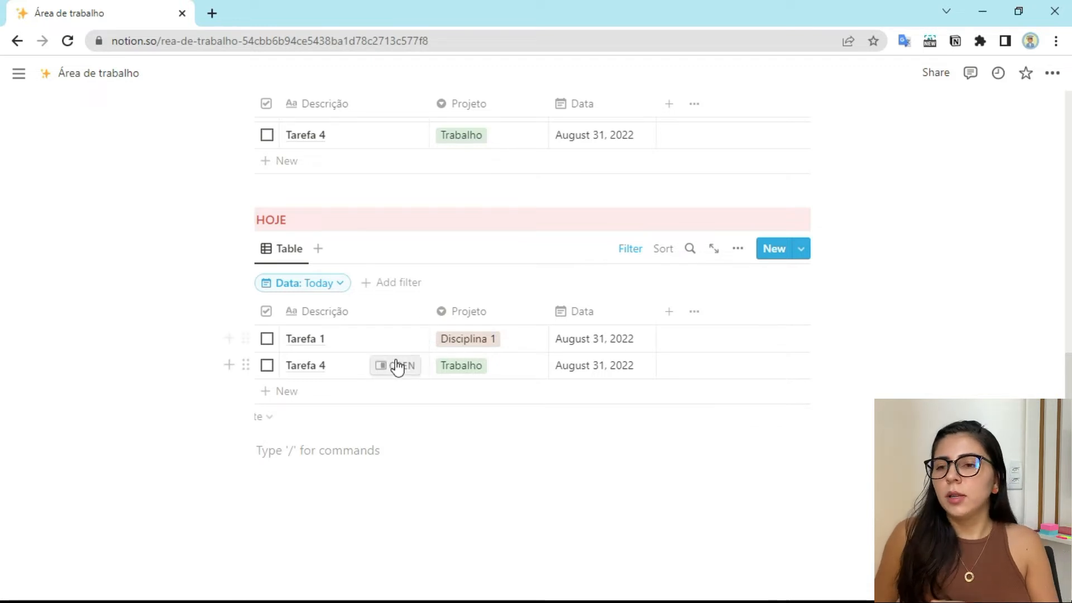
Mark Tarefa 1 as done in the HOJE view, and unmark it again
left_click(267, 342)
left_click(266, 339)
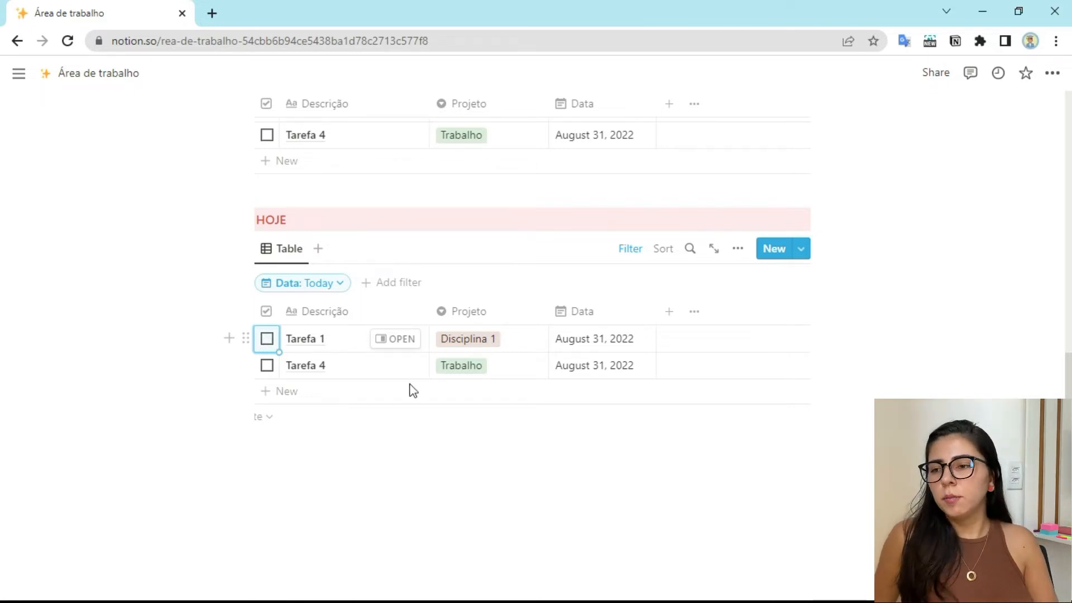
left_click(851, 378)
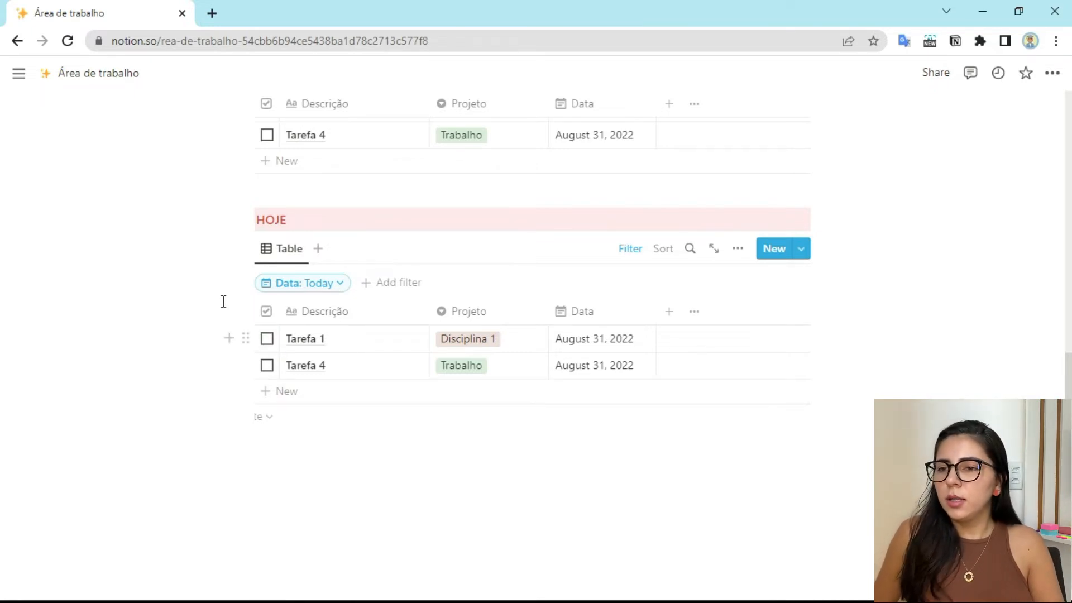
Add a second filter to the HOJE view so that Status is Unchecked
left_click(266, 311)
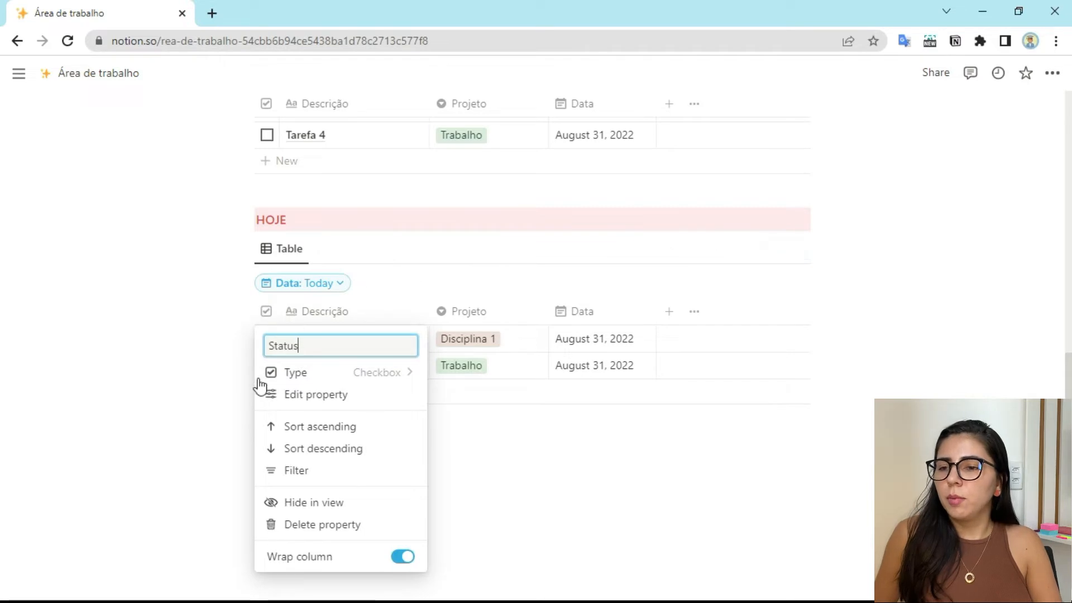
left_click(295, 470)
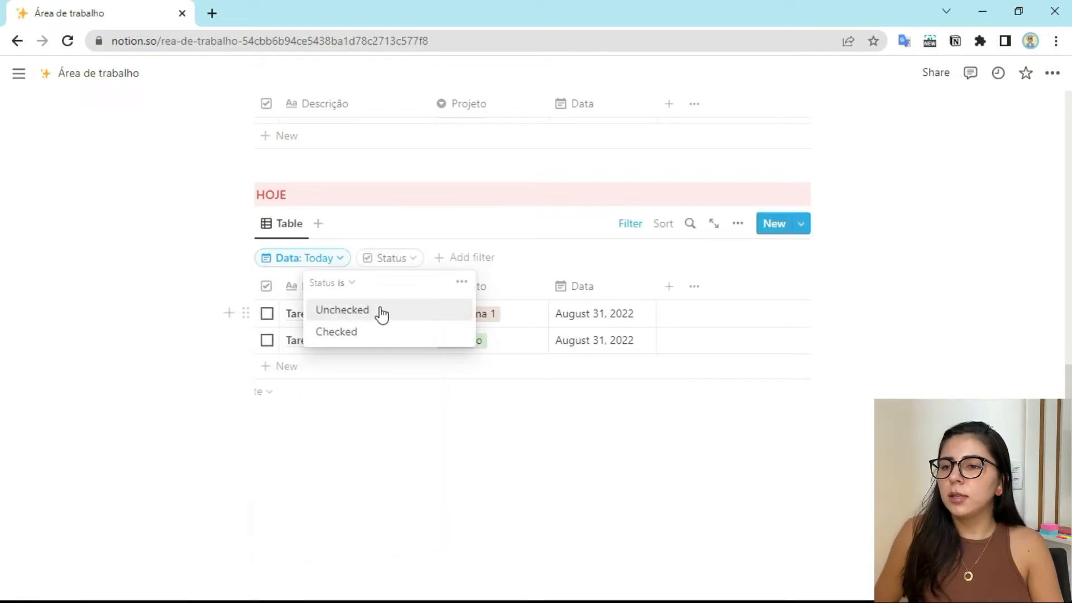
left_click(358, 310)
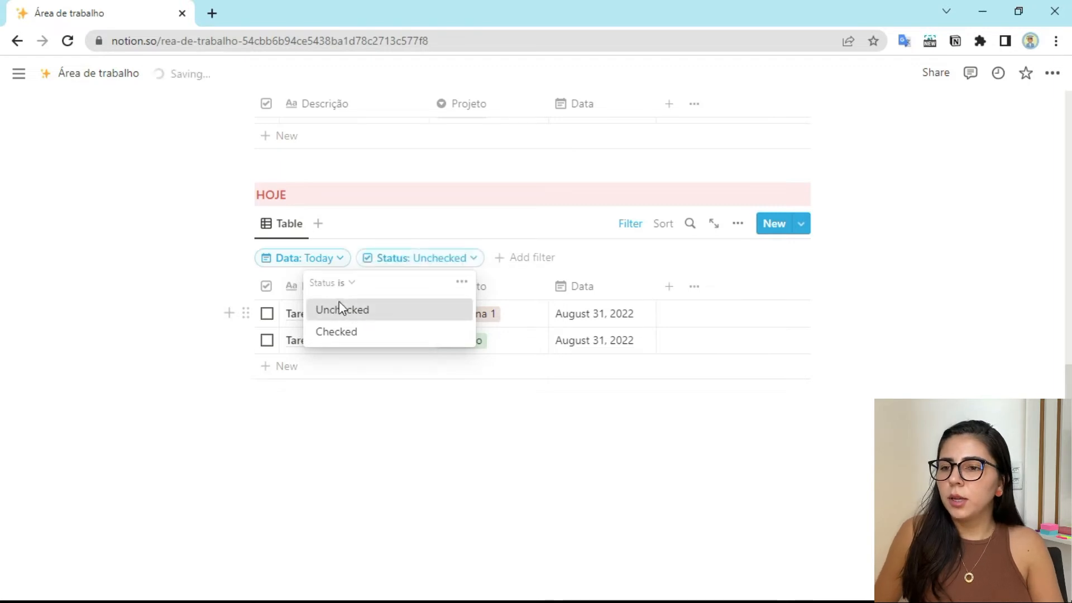
left_click(396, 259)
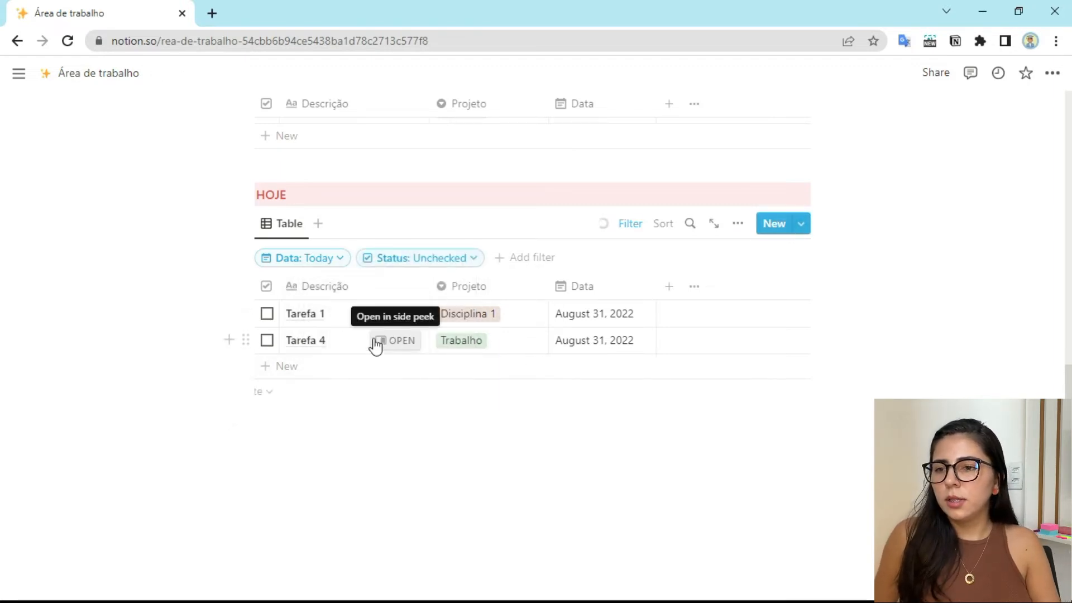
Test the HOJE filters by marking Tarefa 1 as done, and undo the change
left_click(268, 314)
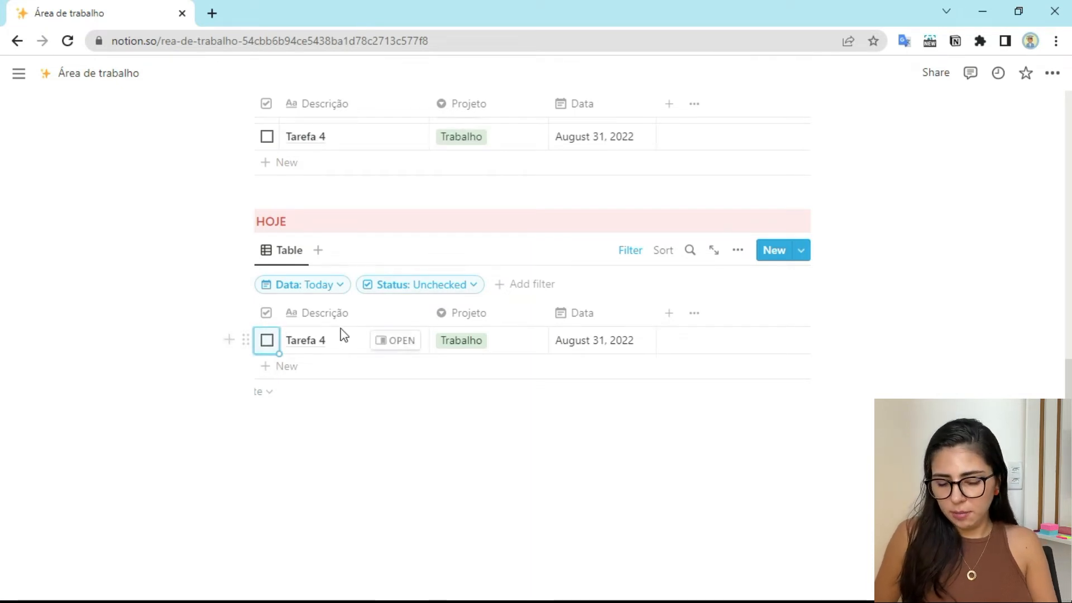
key("ctrl+z")
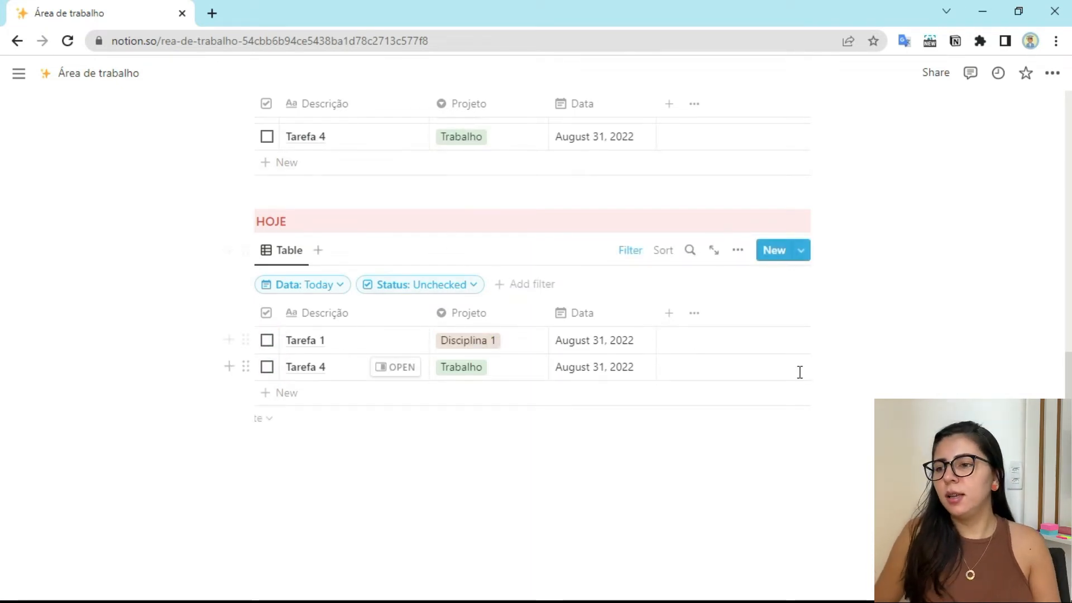
scroll(869, 356, "up", 3)
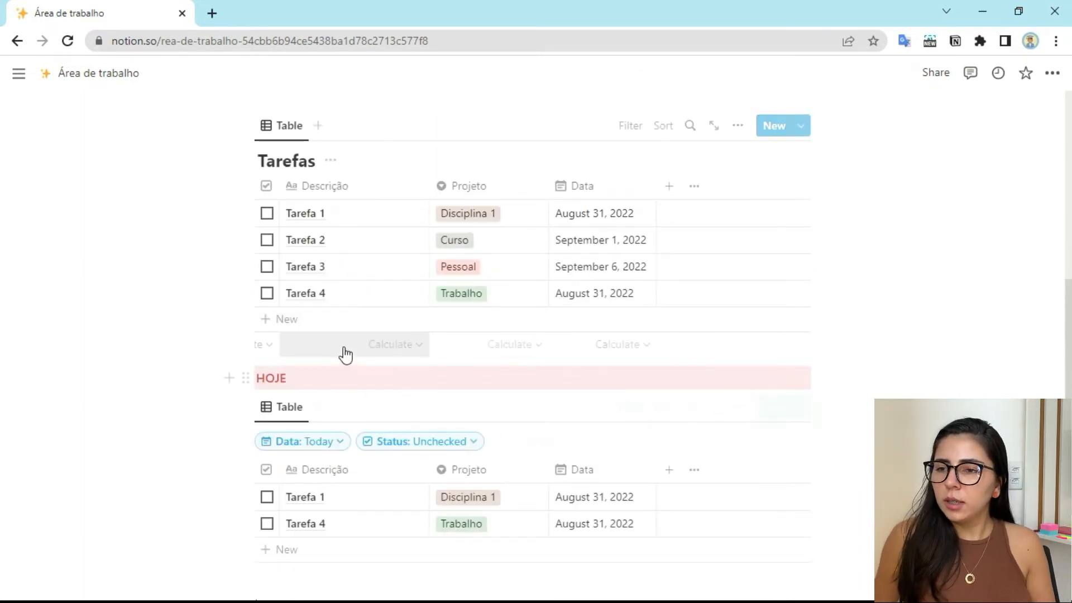
Insert another linked view of the Tarefas database below the HOJE section, copying its existing Table view
scroll(343, 360, "down", 1)
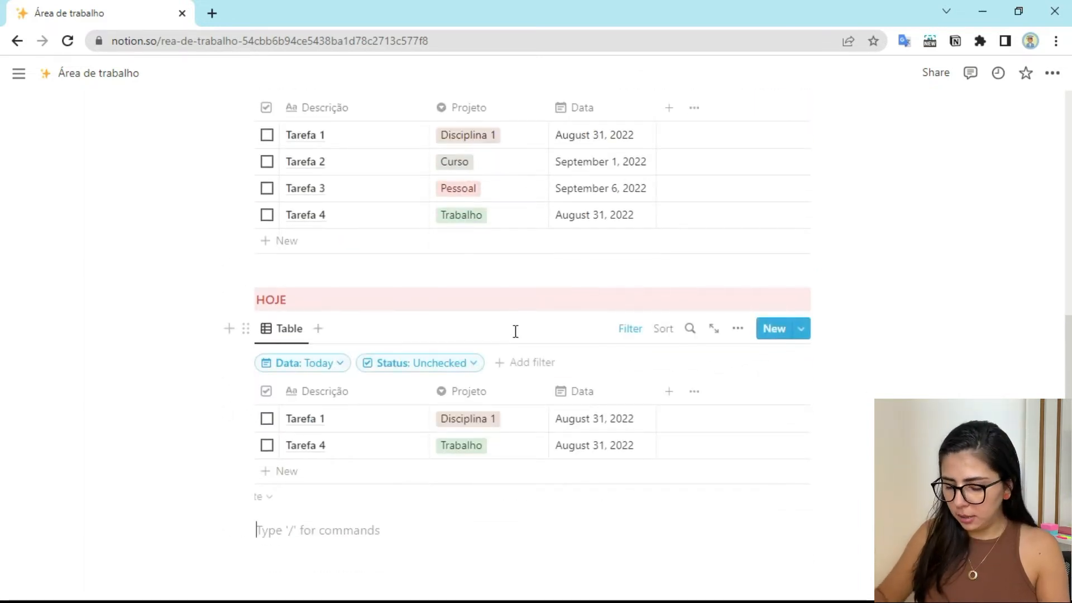
type("/linke")
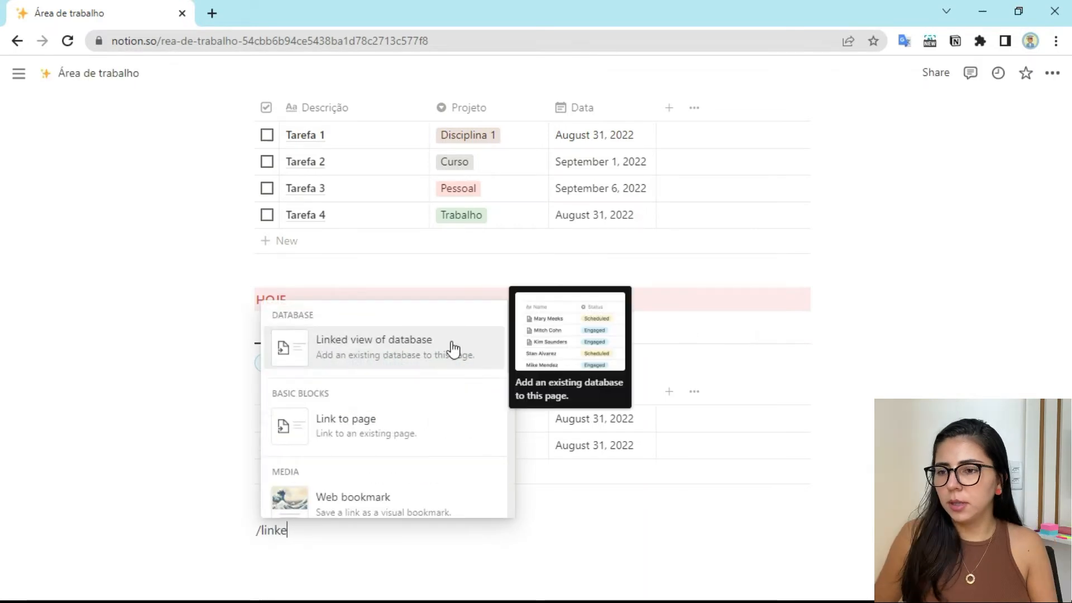
left_click(369, 347)
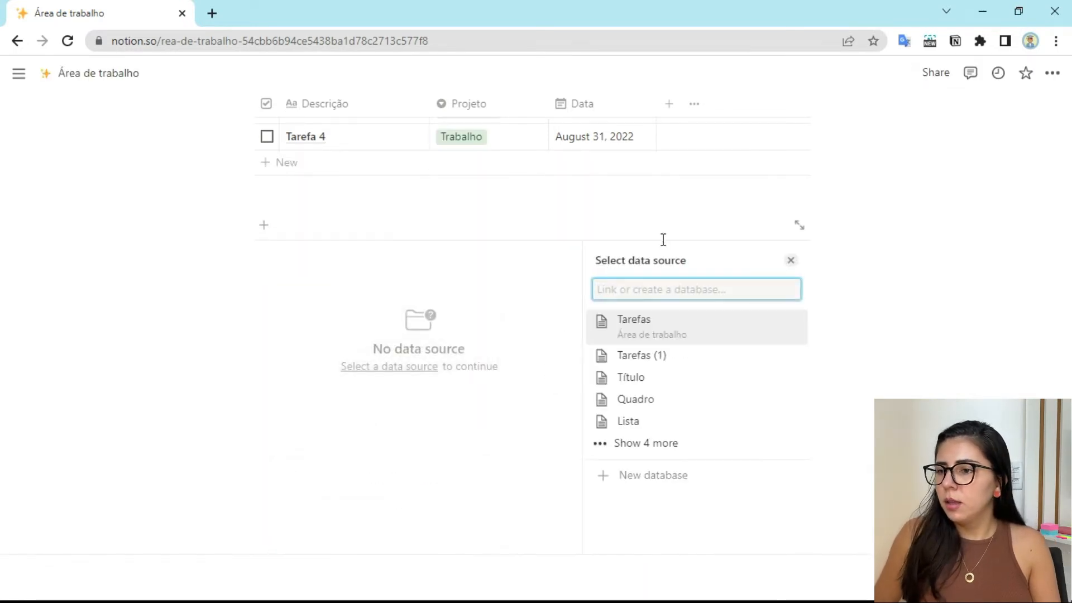
left_click(645, 334)
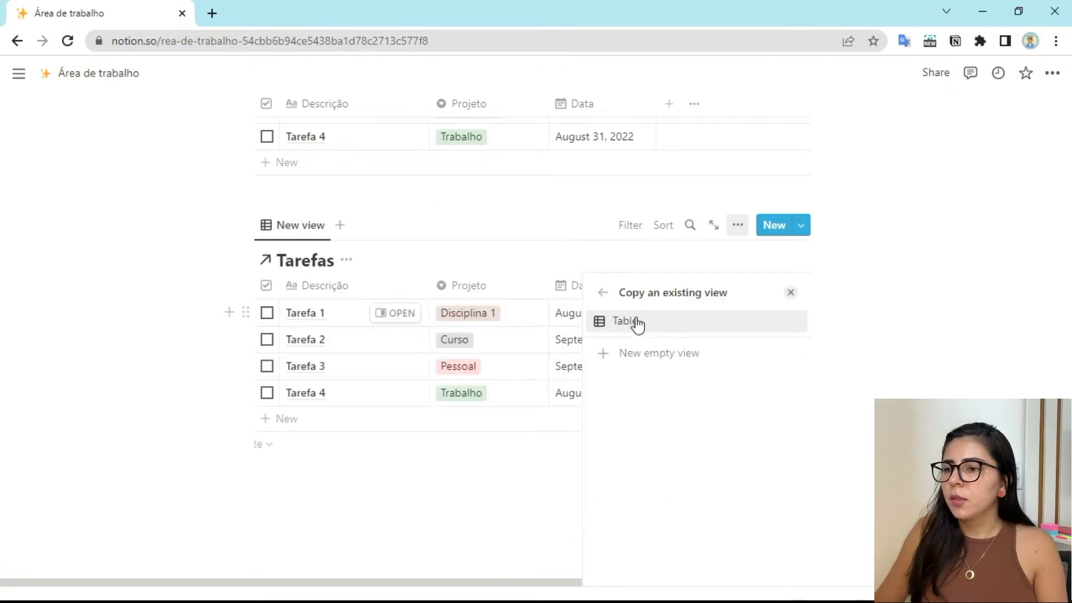
left_click(790, 294)
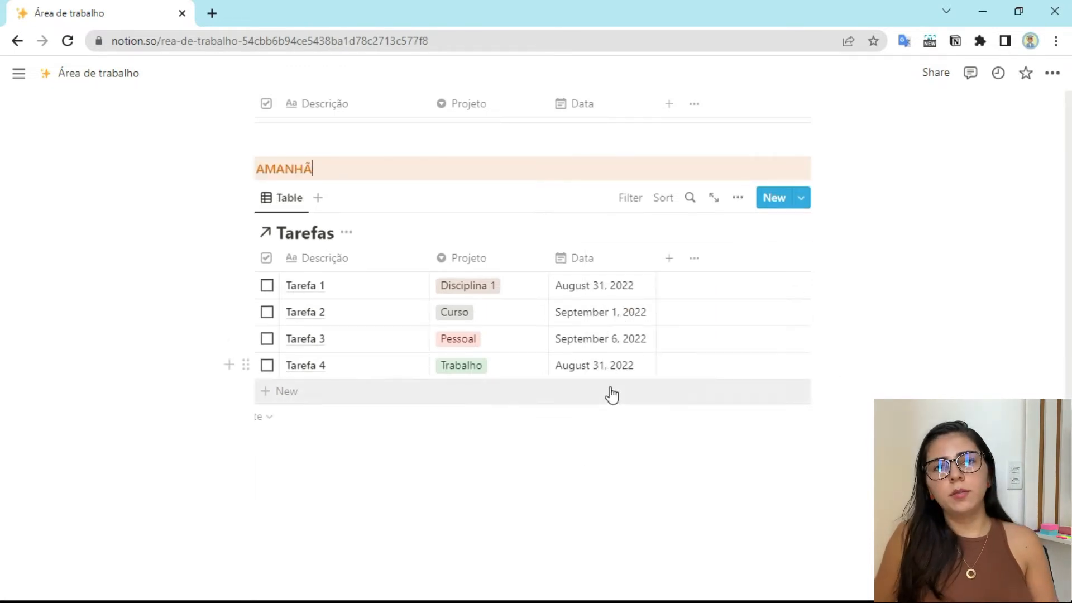
Filter the AMANHÃ view to tasks whose Status is Unchecked
left_click(266, 260)
left_click(301, 418)
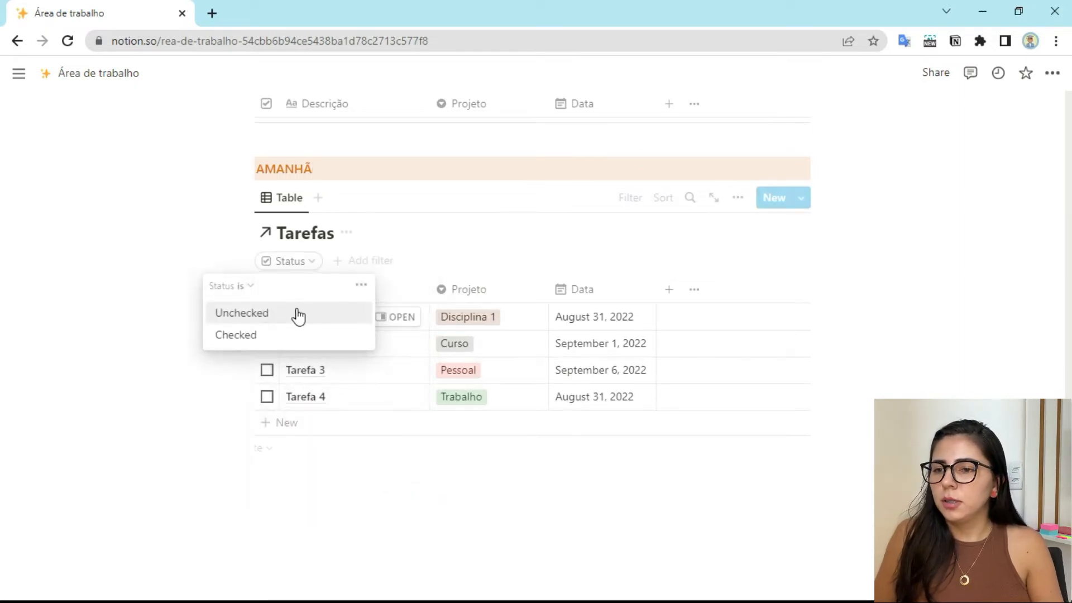
left_click(264, 315)
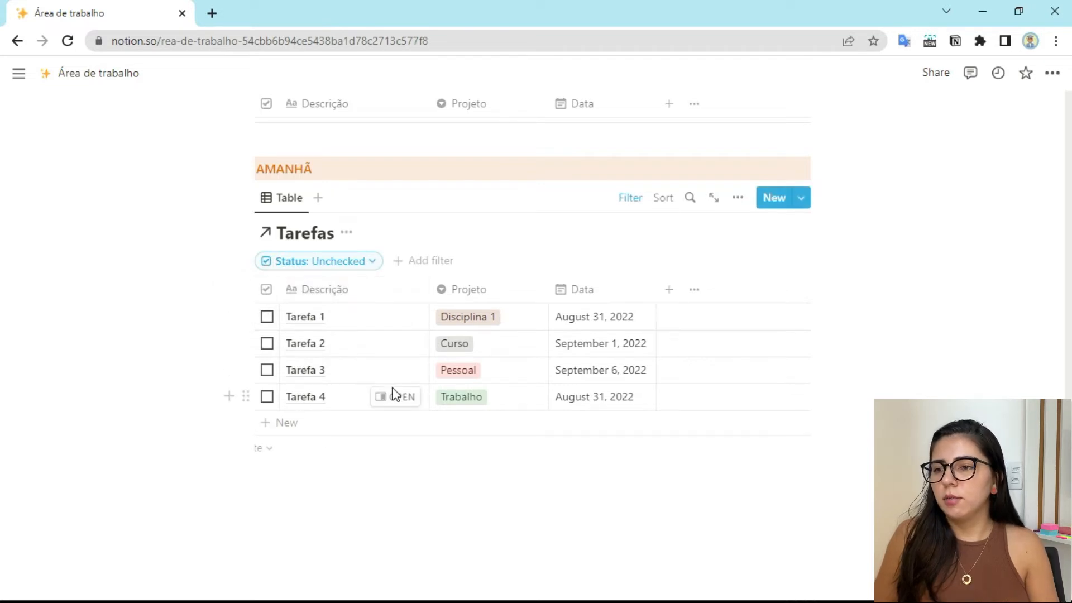
Add a filter to the AMANHÃ view so that Data is Tomorrow
left_click(602, 294)
left_click(594, 448)
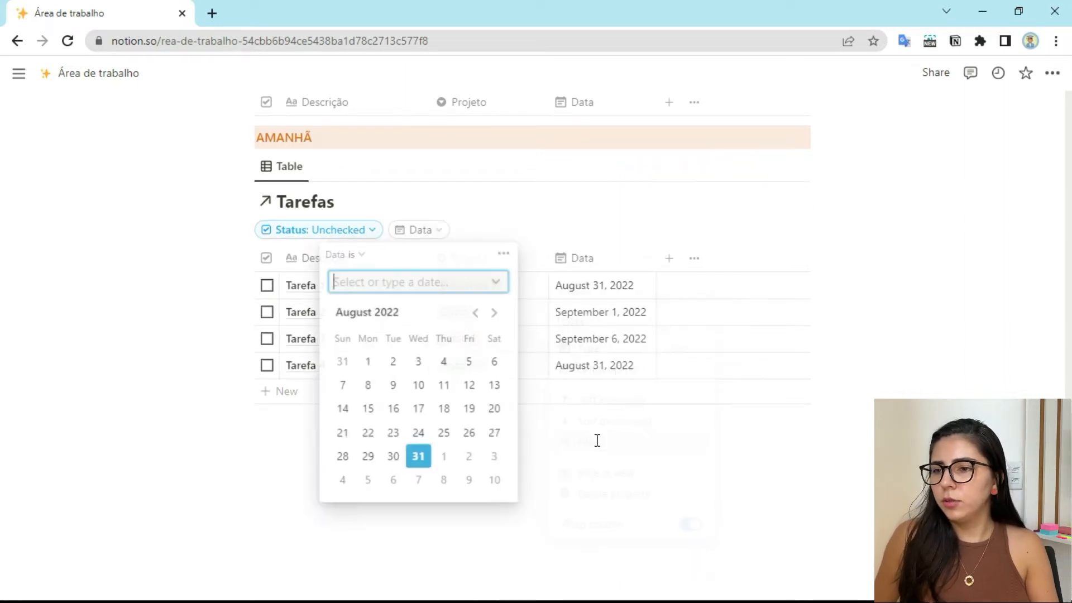
left_click(498, 291)
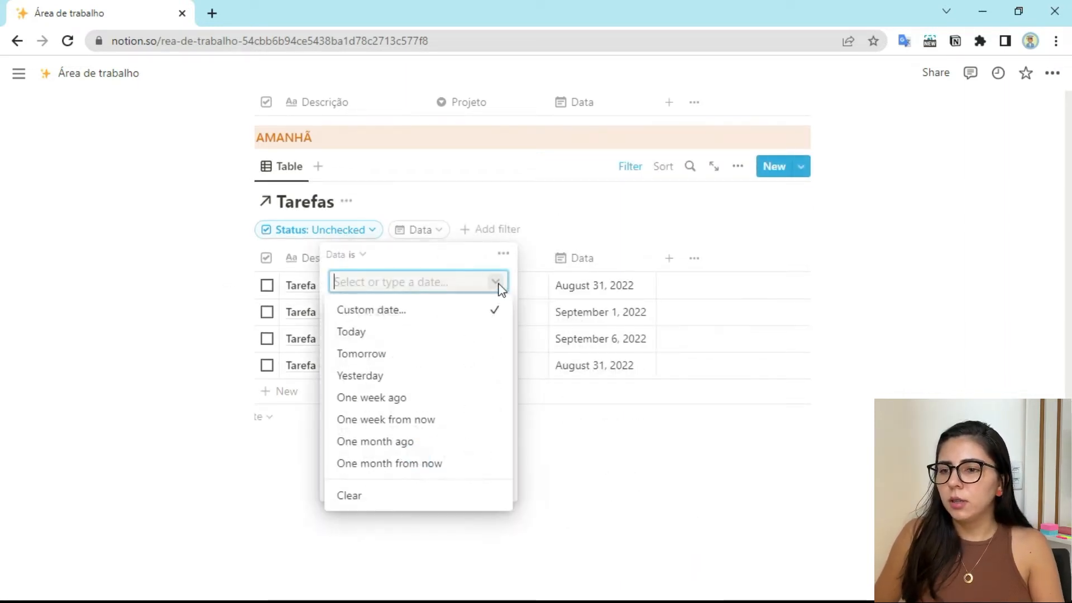
left_click(371, 358)
left_click(514, 368)
mouse_move(618, 430)
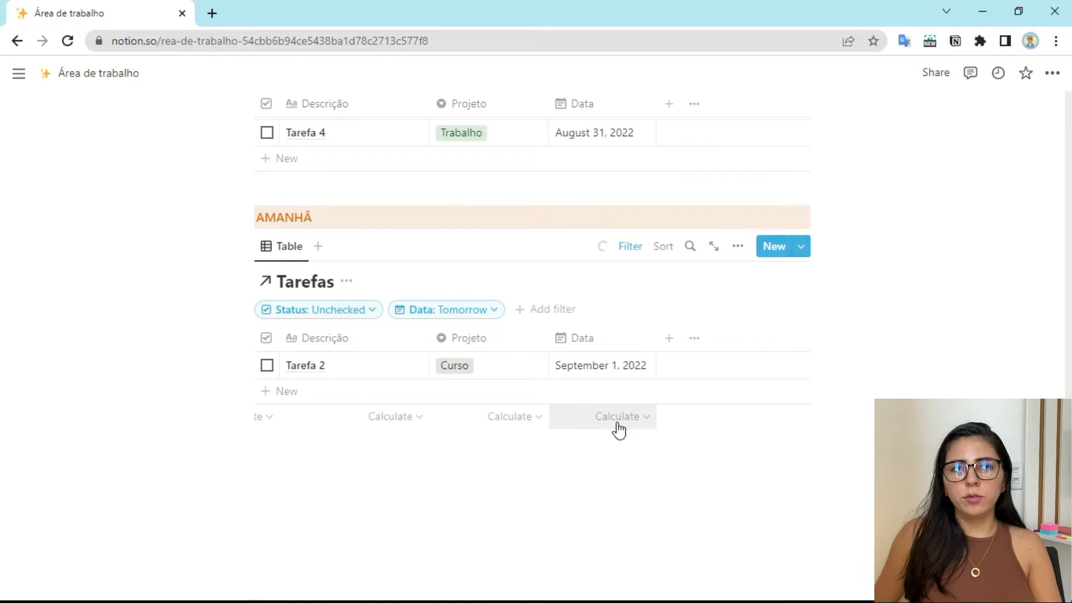
Add a PRÓXIMOS DIAS line below the AMANHÃ section, followed by a linked Tarefas view copying the existing Table view
left_click(370, 450)
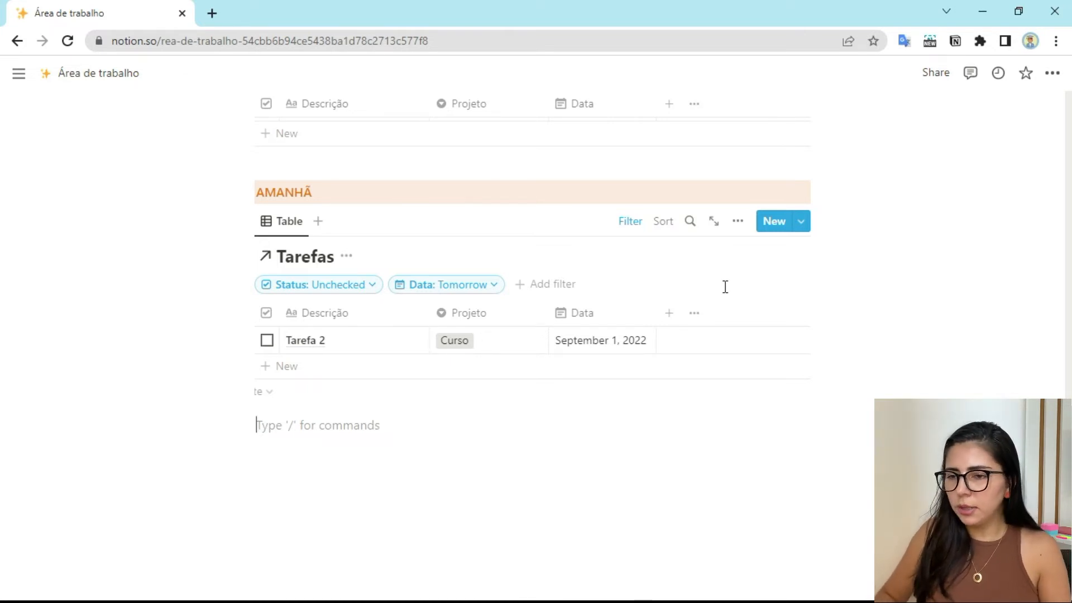
type("/LINKED")
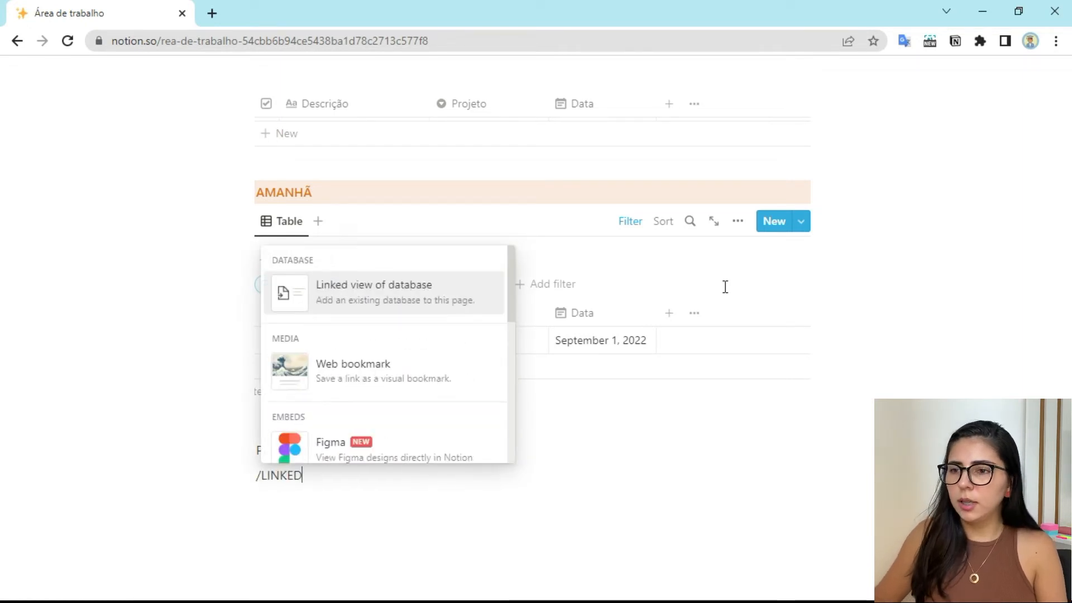
left_click(454, 294)
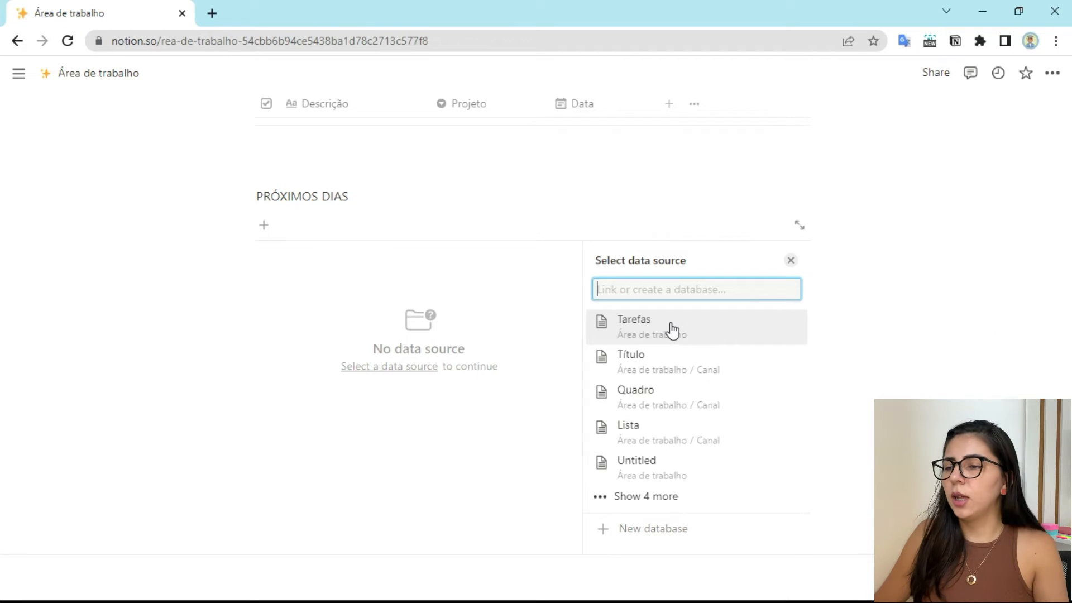
left_click(672, 330)
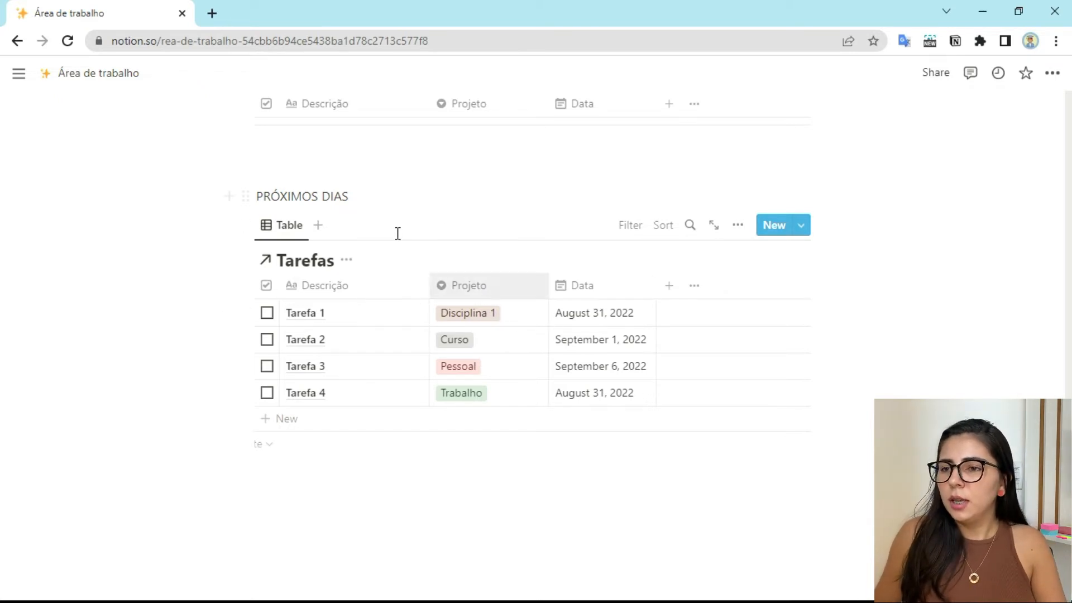
Filter the PRÓXIMOS DIAS view to tasks whose Status is Unchecked
left_click(268, 288)
left_click(320, 445)
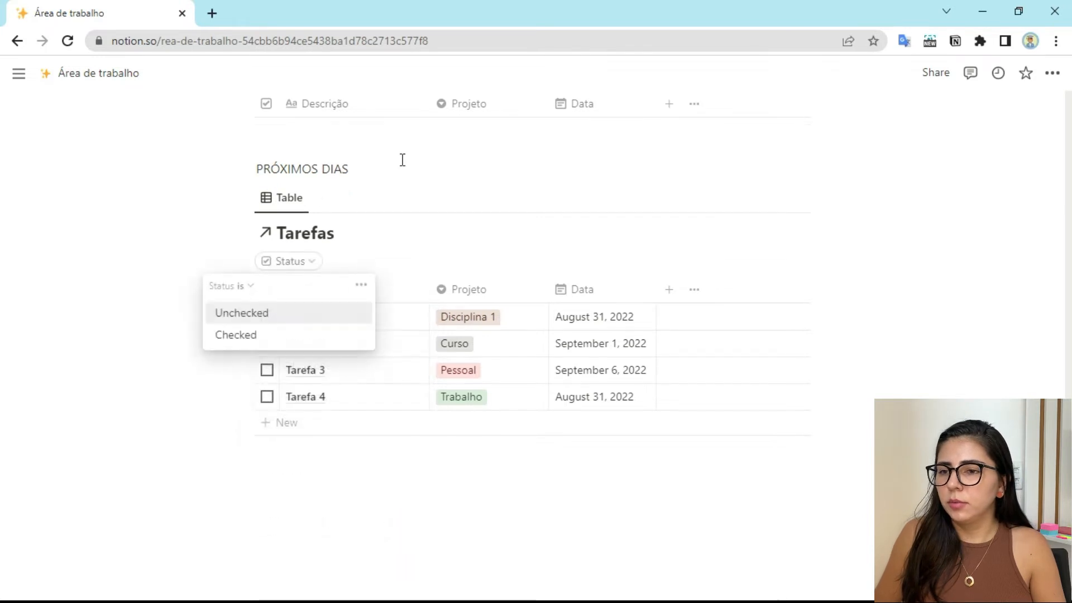
left_click(242, 312)
Add a filter to the PRÓXIMOS DIAS view so that Data is after Tomorrow
left_click(602, 290)
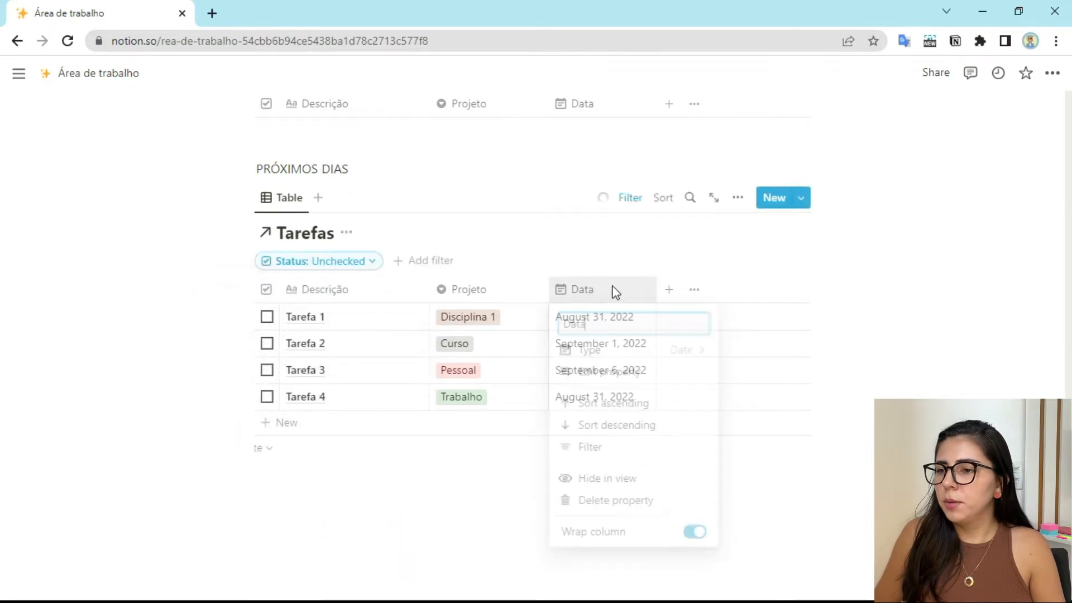
scroll(586, 240, "down", 1)
scroll(592, 241, "up", 9)
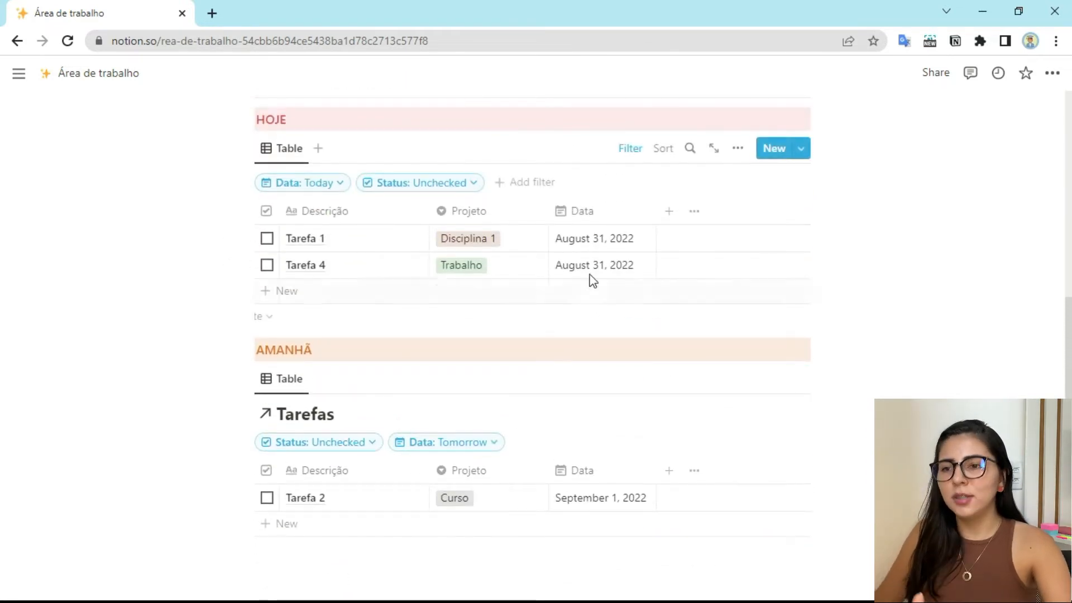
scroll(590, 280, "down", 7)
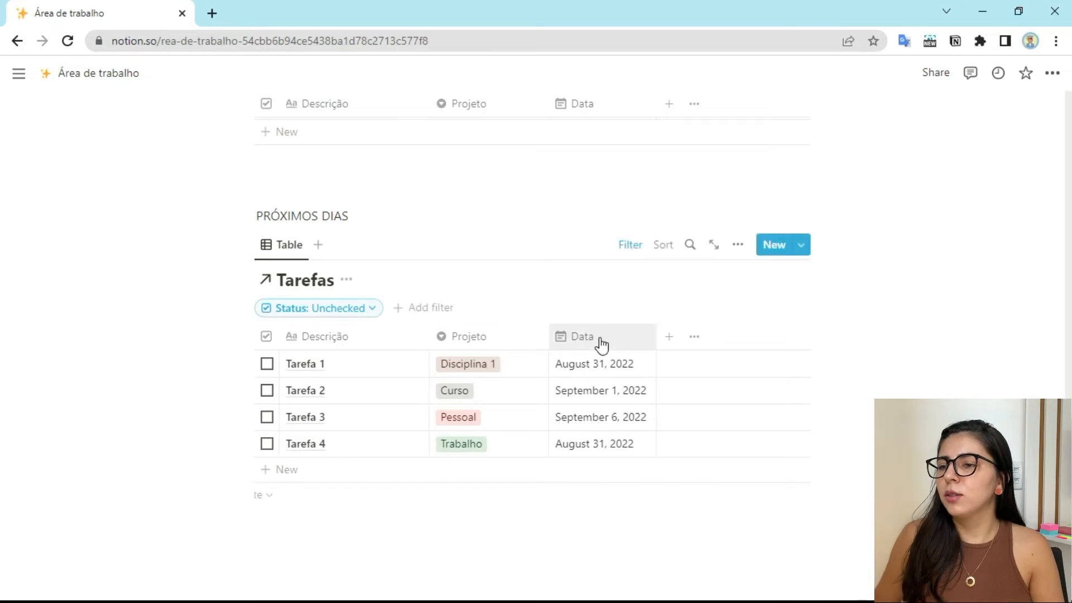
left_click(601, 341)
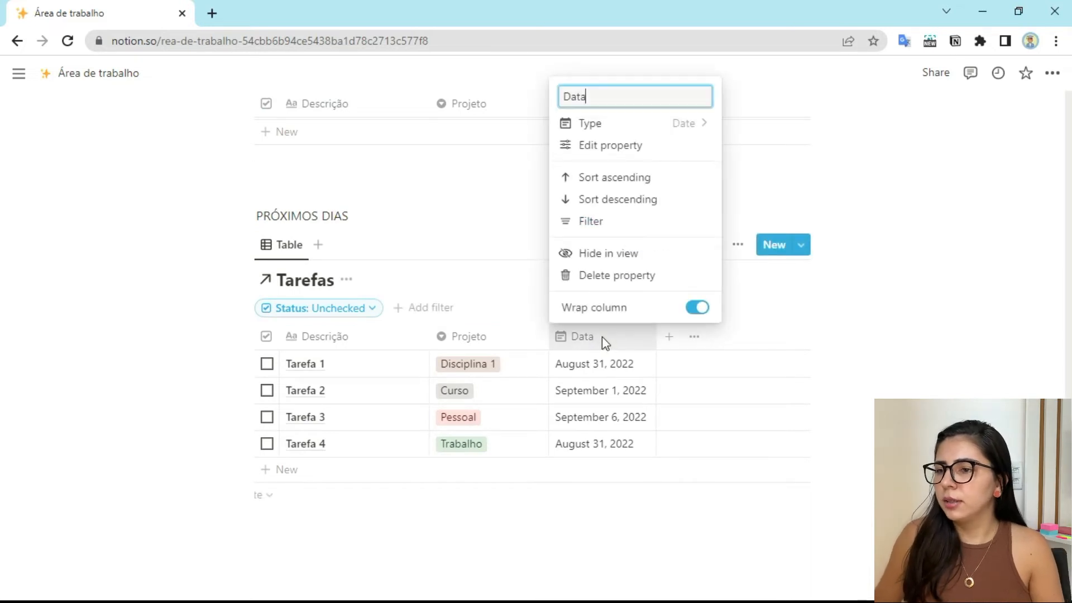
left_click(595, 220)
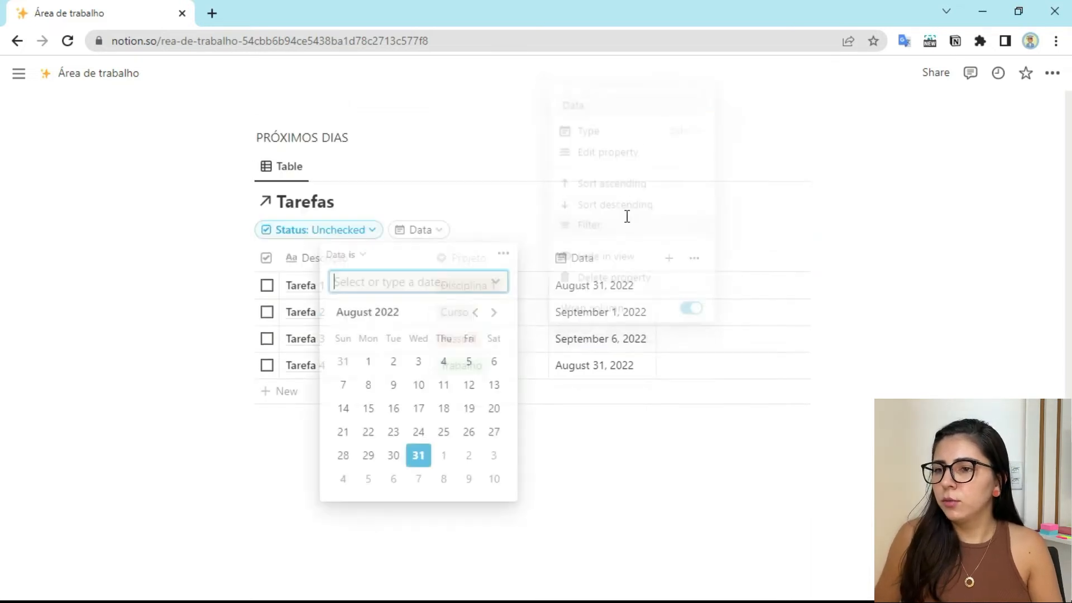
left_click(364, 255)
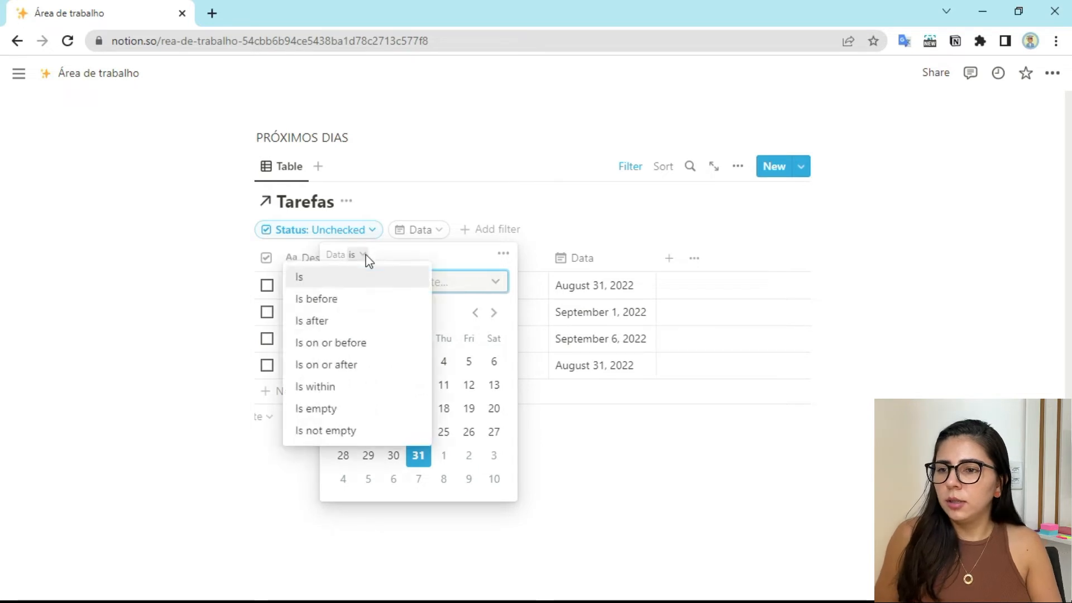
left_click(316, 322)
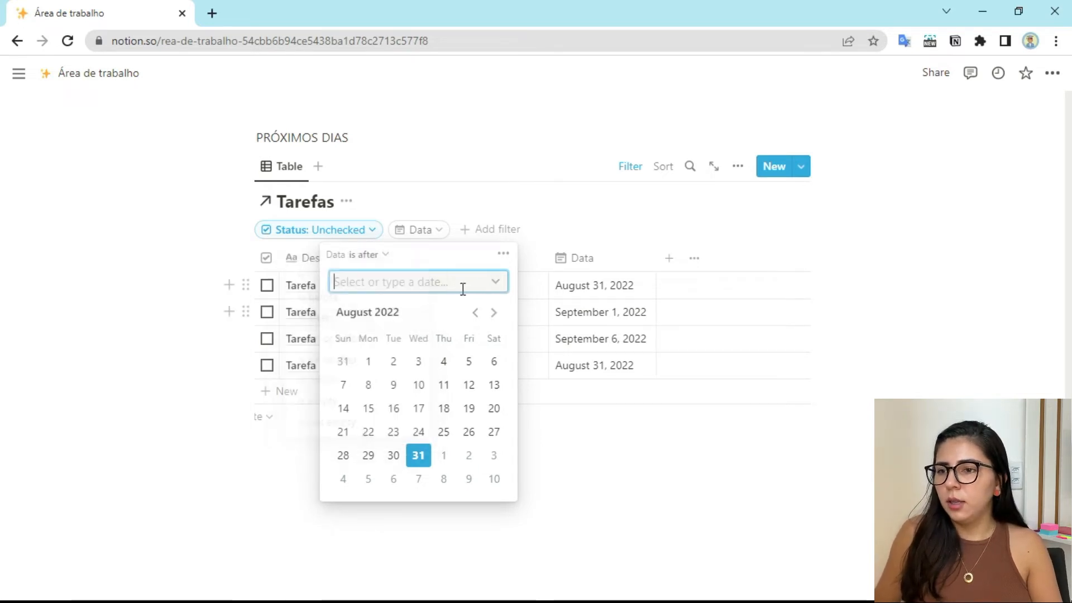
left_click(496, 284)
left_click(364, 353)
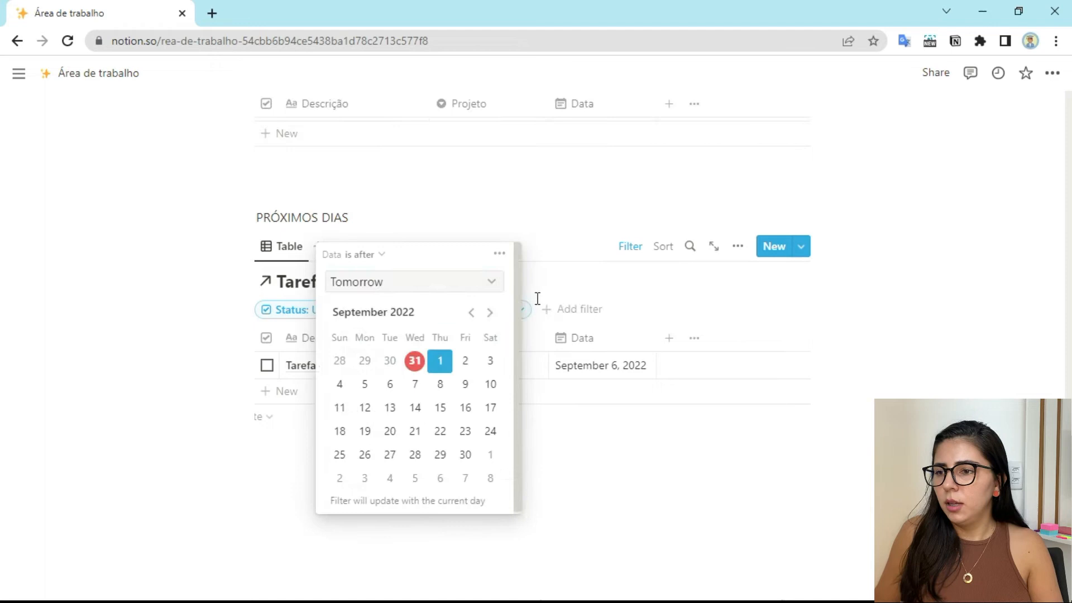
left_click(598, 457)
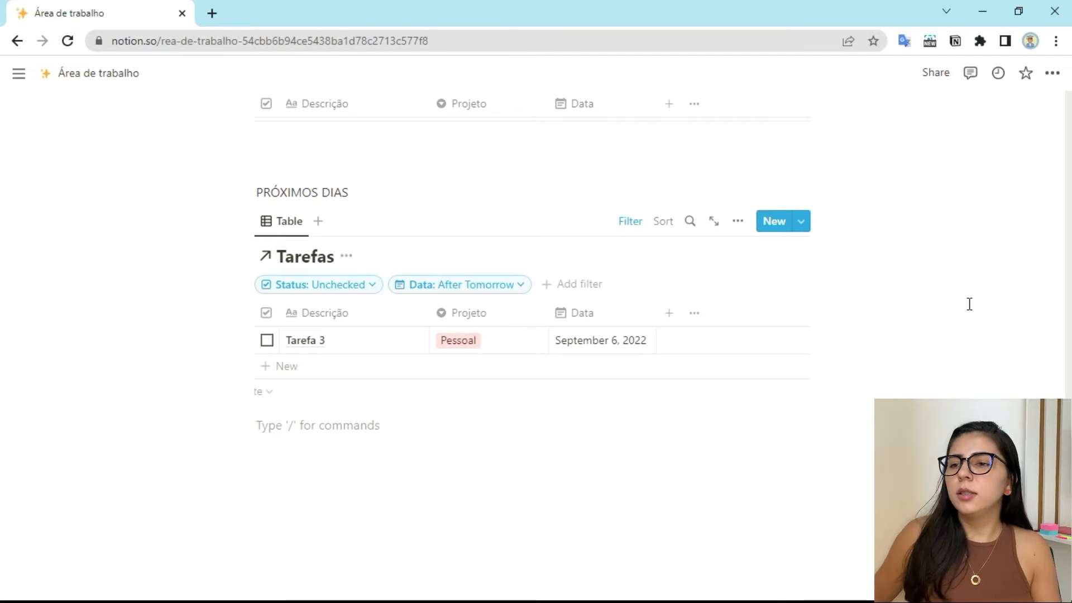
Make the PRÓXIMOS DIAS line bold and give it a blue background
triple_click(290, 191)
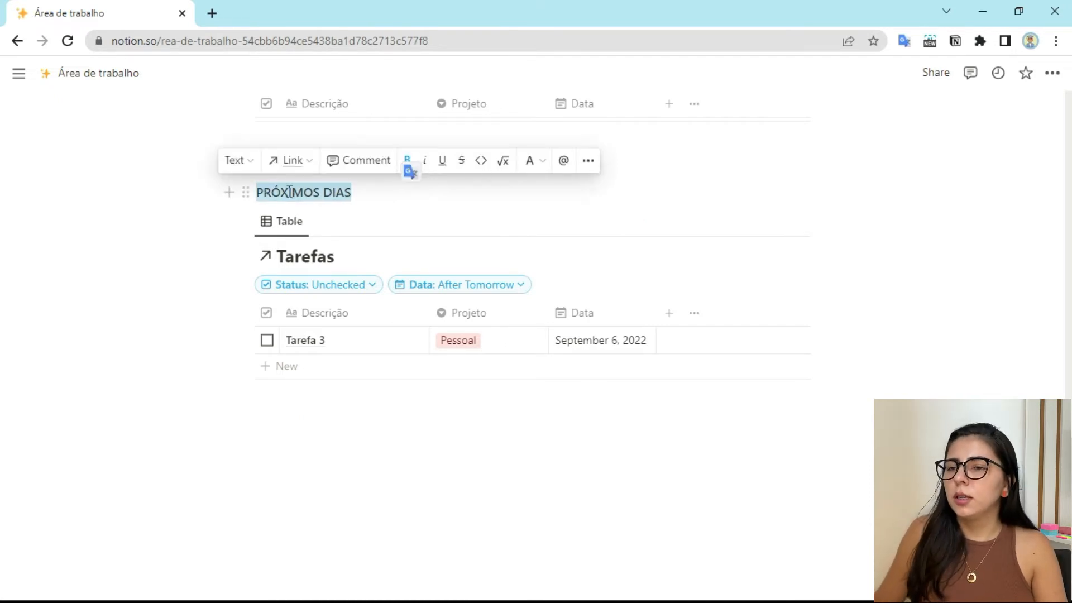
left_click(245, 192)
mouse_move(194, 304)
scroll(319, 473, "down", 3)
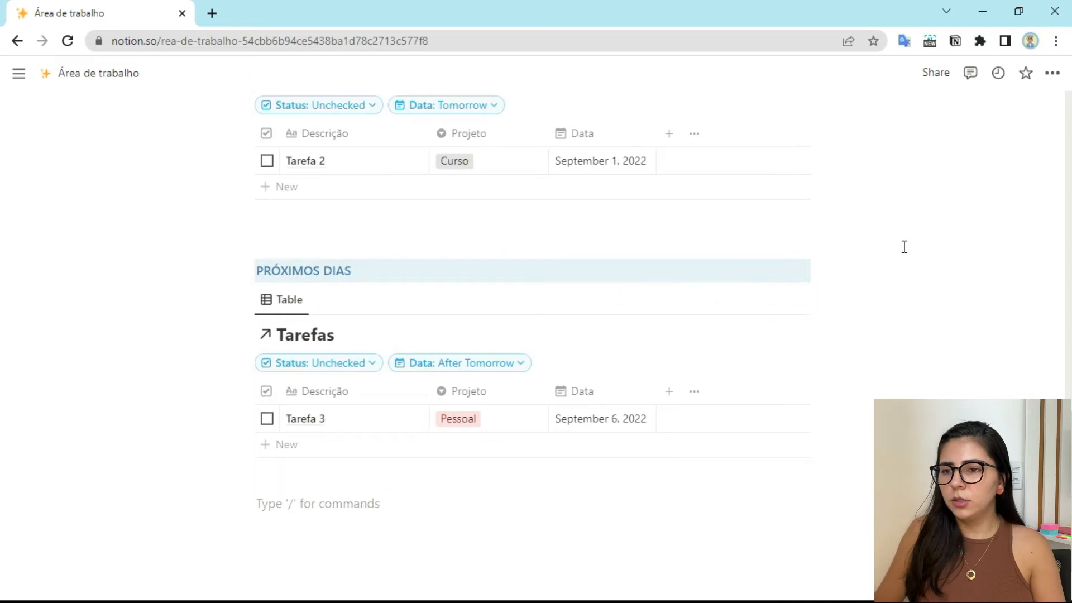
Turn the HOJE line into a Heading 2
scroll(904, 247, "up", 15)
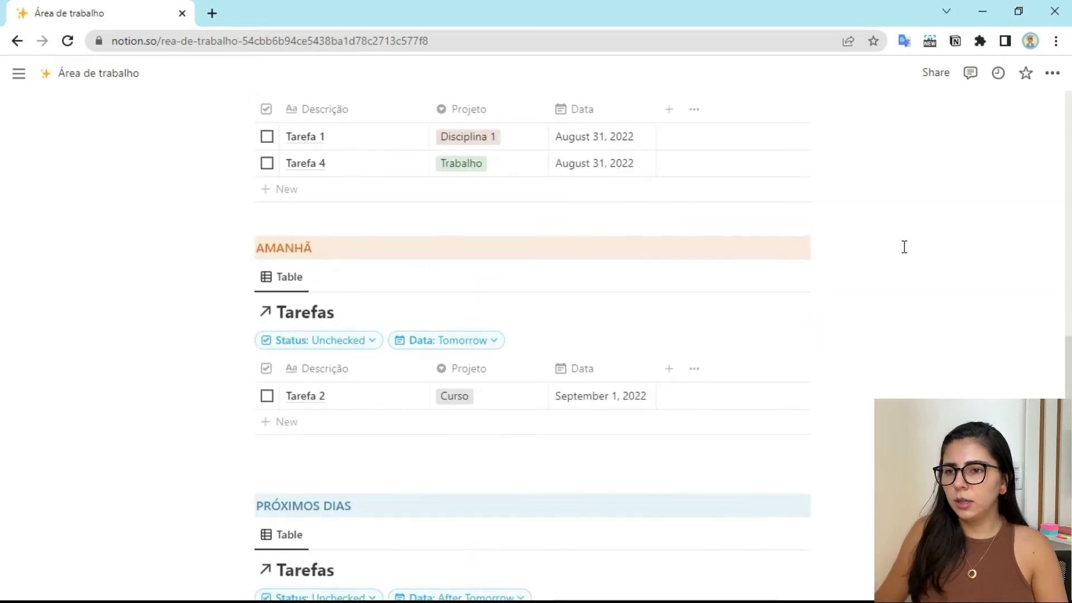
scroll(904, 246, "down", 5)
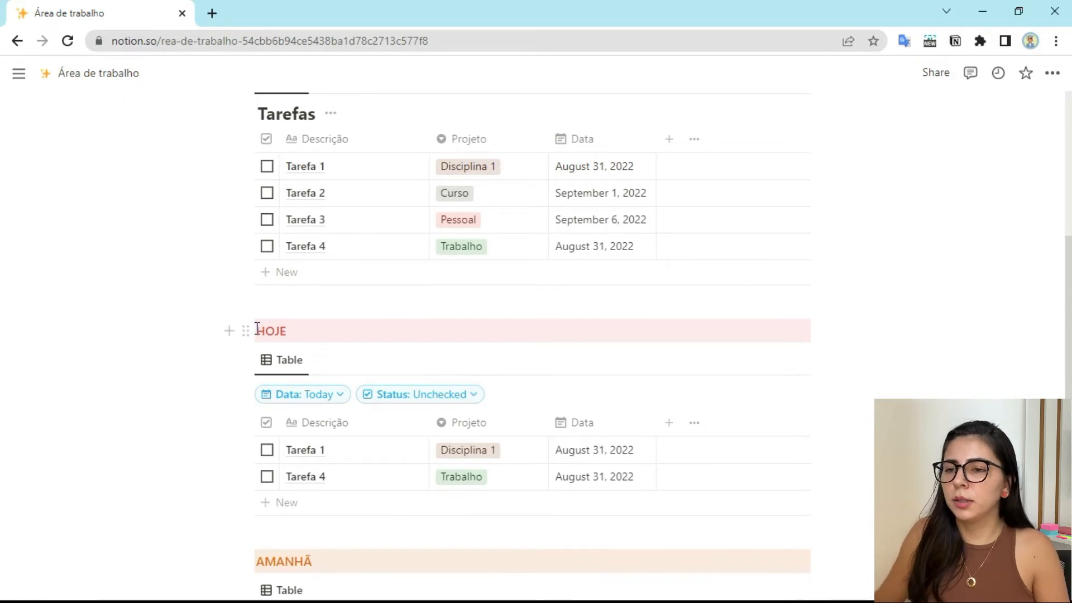
scroll(259, 326, "down", 1)
left_click(241, 258)
mouse_move(199, 223)
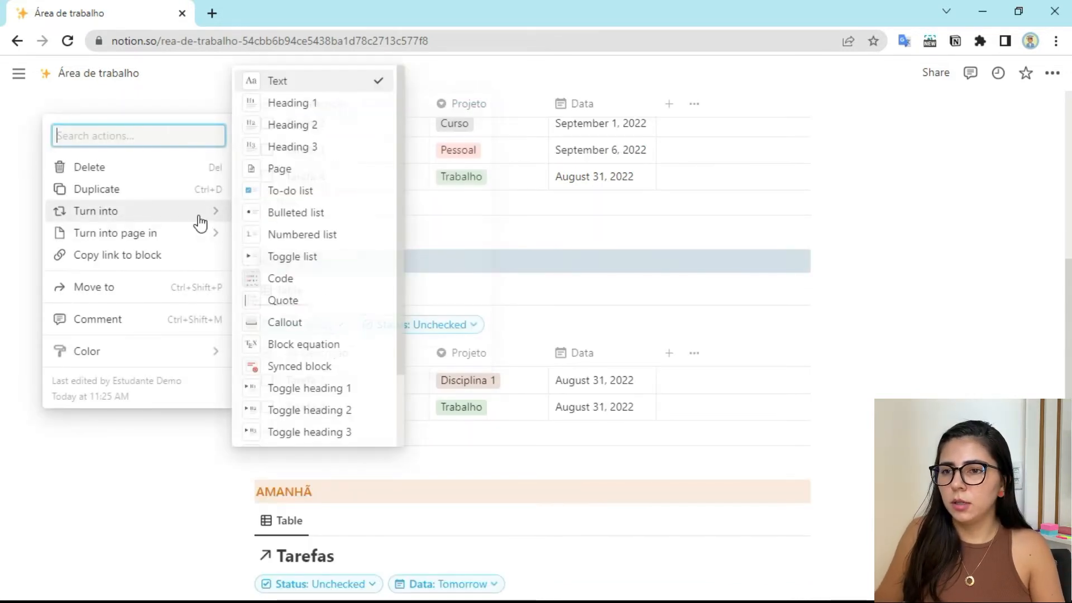
left_click(323, 129)
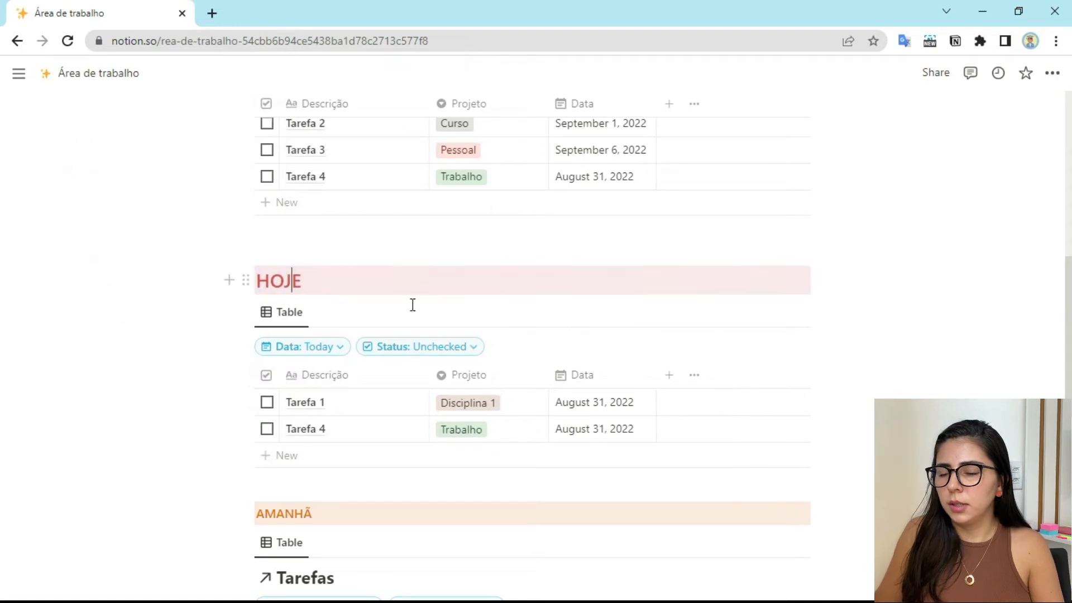
Turn the AMANHÃ line into a toggle list, move its linked Tarefas view inside and collapse it
scroll(406, 254, "down", 2)
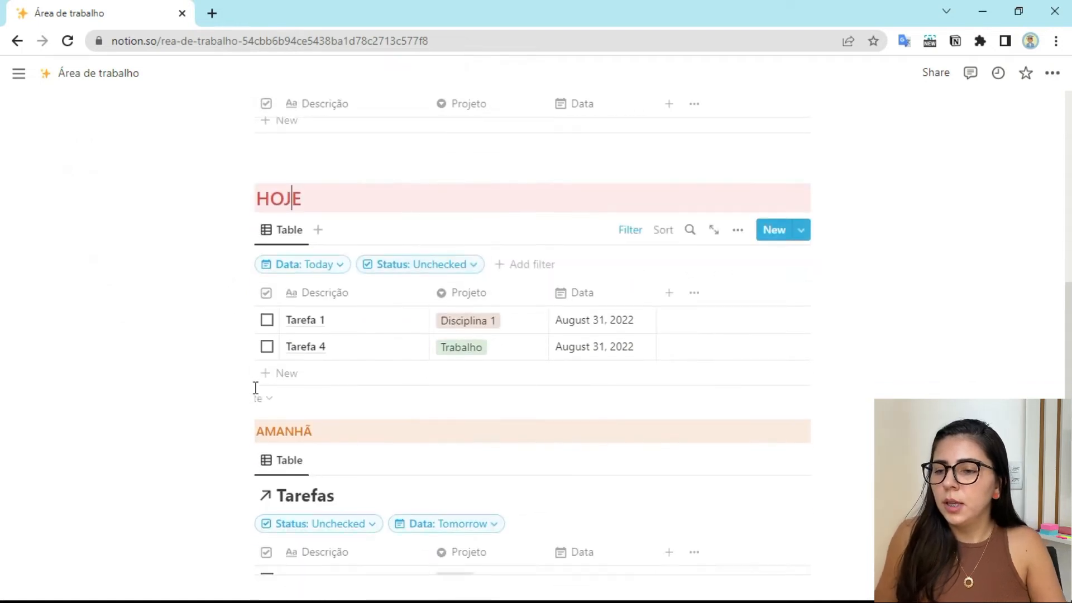
scroll(255, 387, "down", 2)
left_click(243, 354)
mouse_move(201, 311)
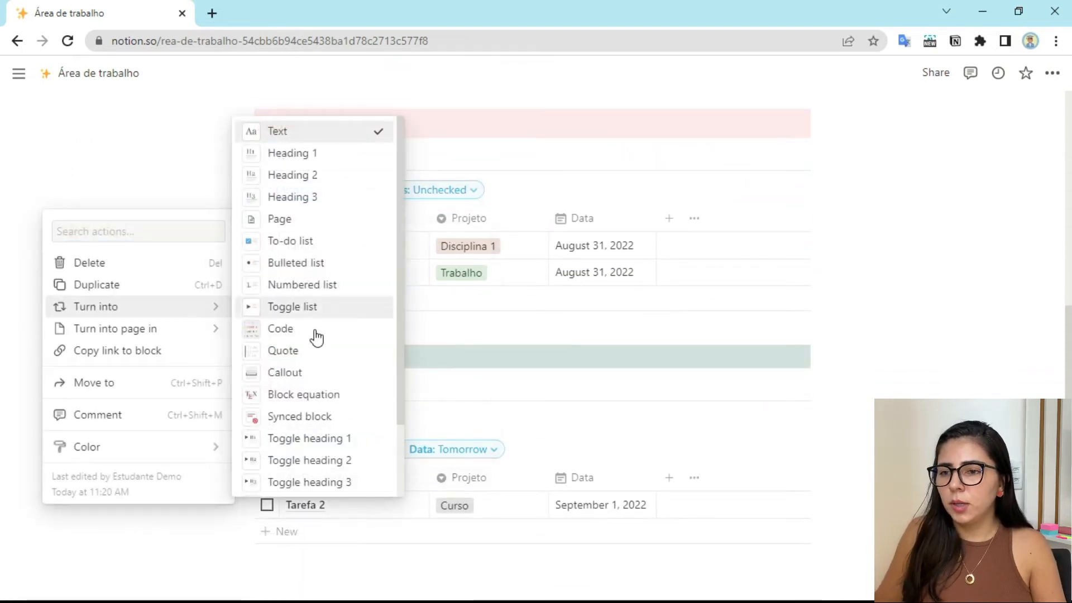
left_click(302, 308)
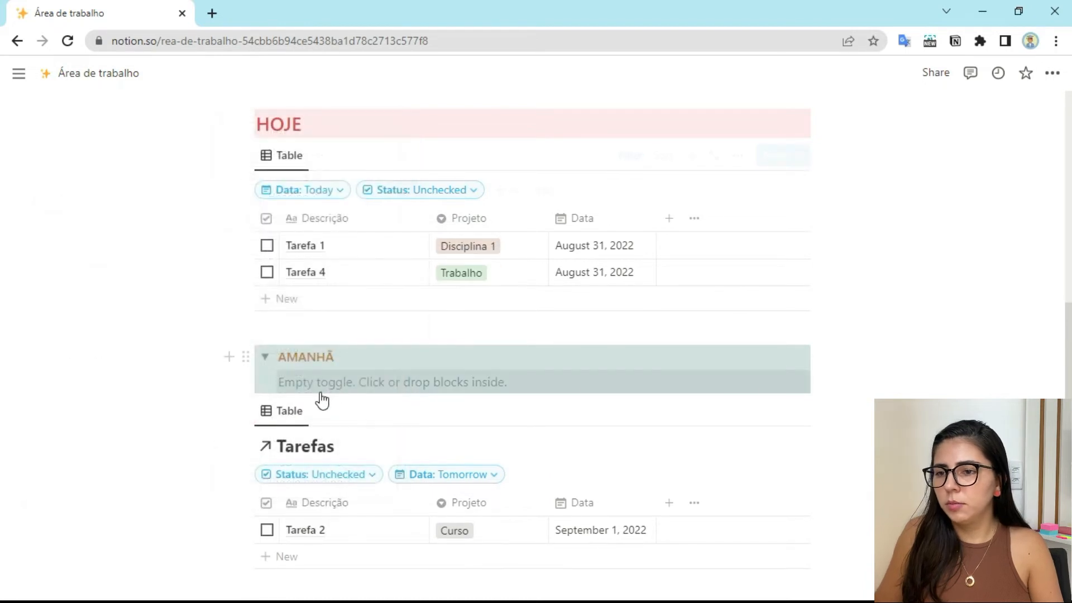
left_click_drag(249, 407, 266, 368)
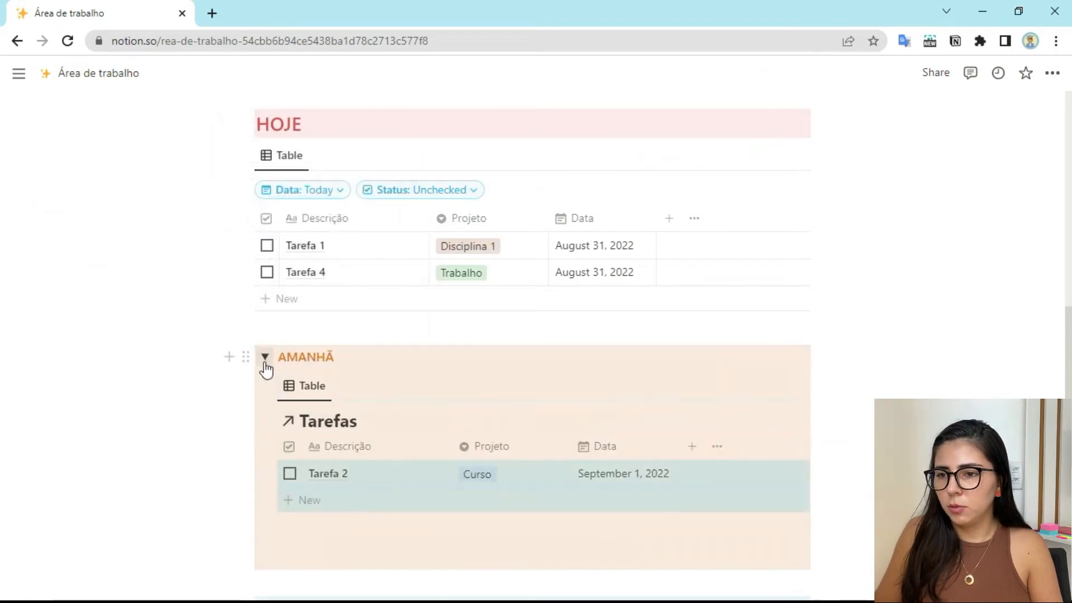
left_click(264, 360)
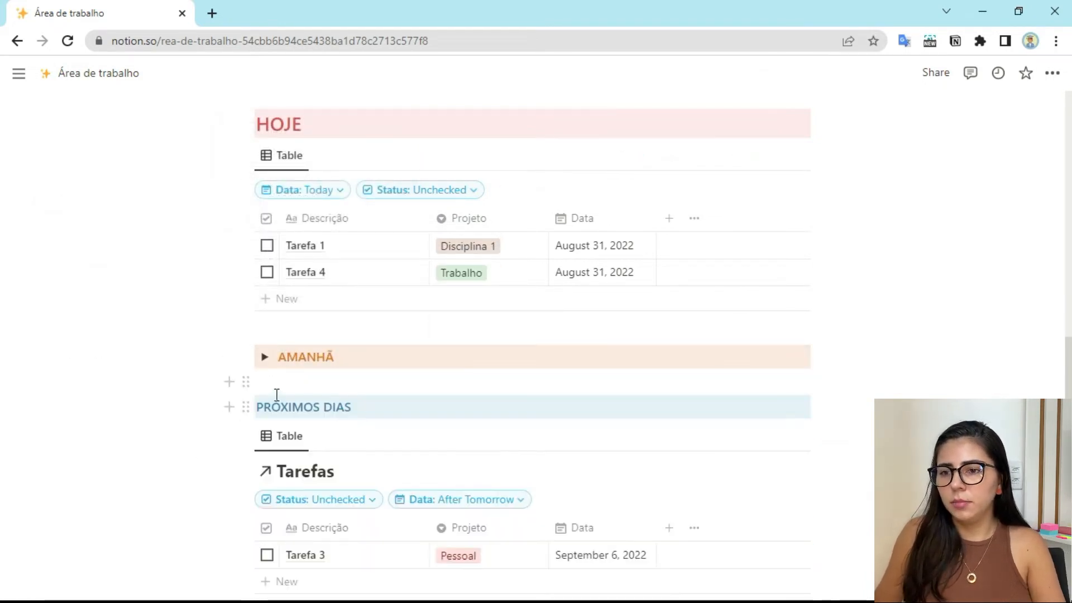
Turn the PRÓXIMOS DIAS line into a collapsed toggle list containing its linked Tarefas view, with no blank line above it
left_click(278, 378)
left_click(249, 404)
mouse_move(187, 360)
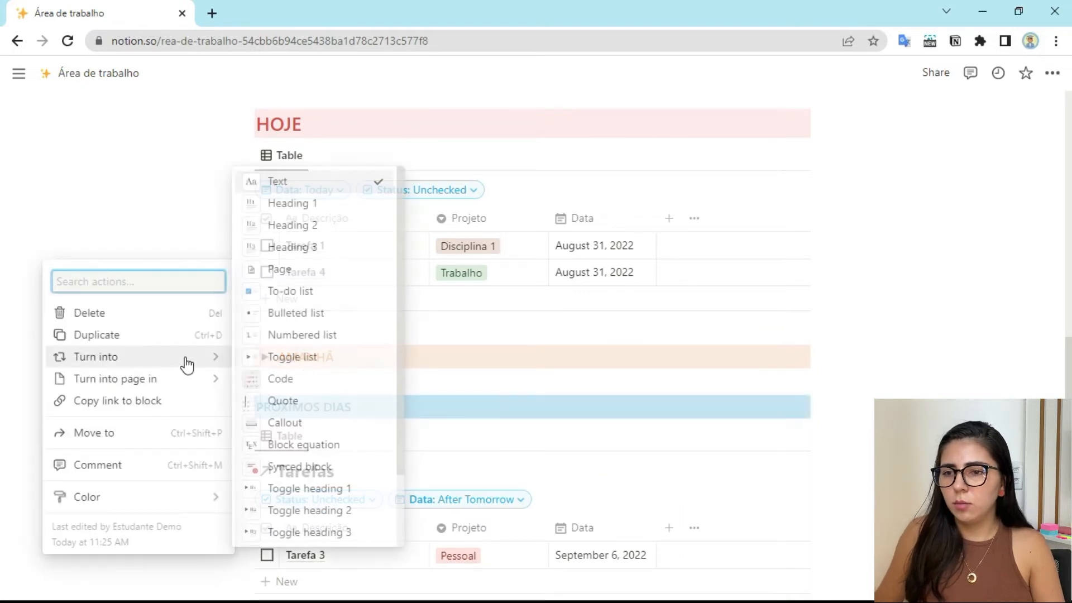
left_click(312, 356)
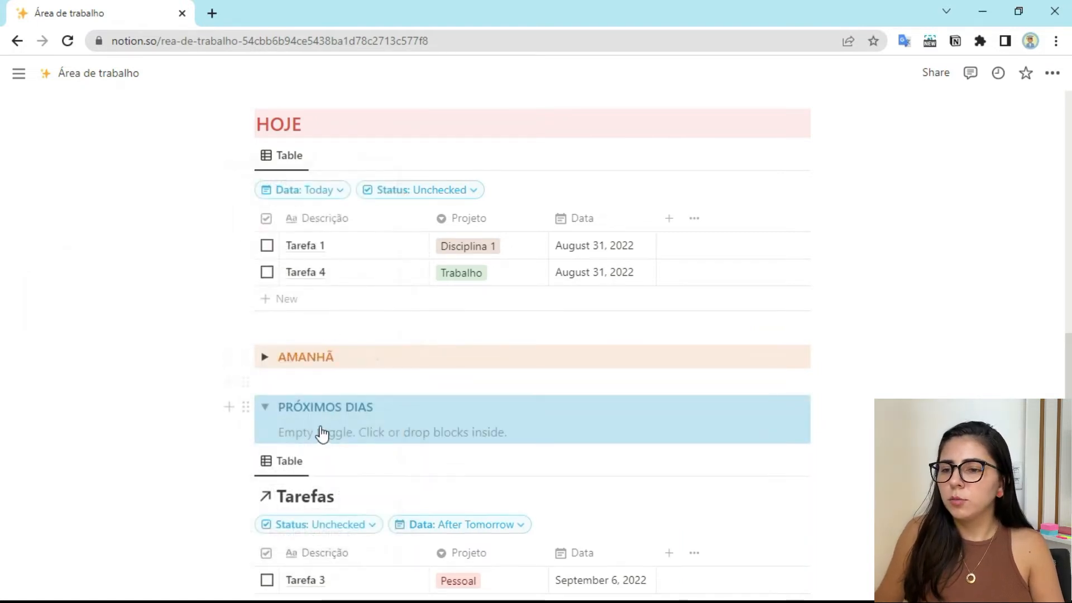
left_click(313, 432)
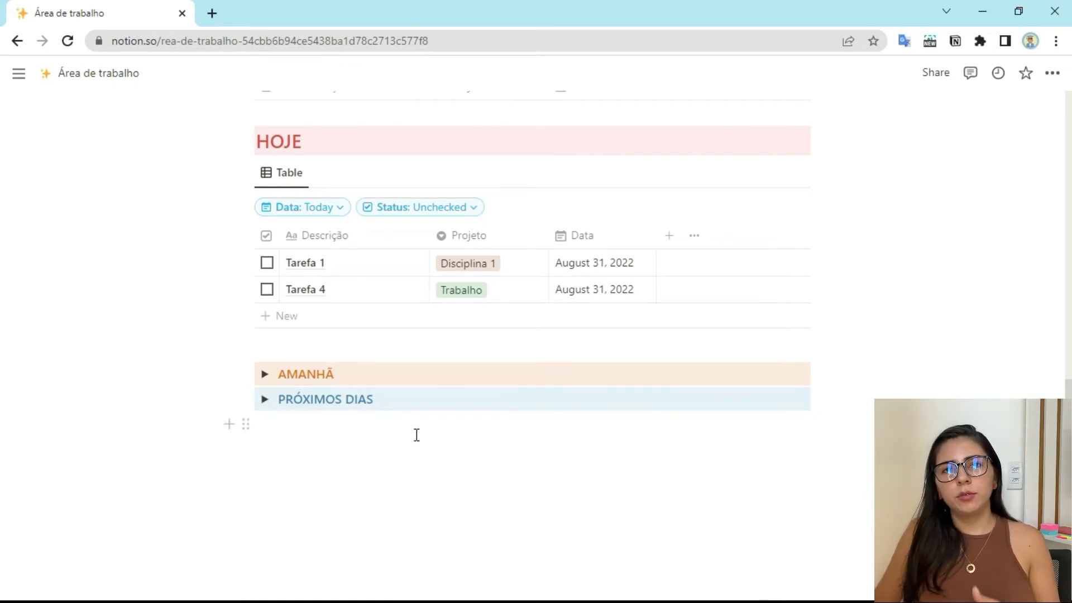
Switch the HOJE view's Status filter to Checked and back to Unchecked
left_click(474, 210)
left_click(374, 285)
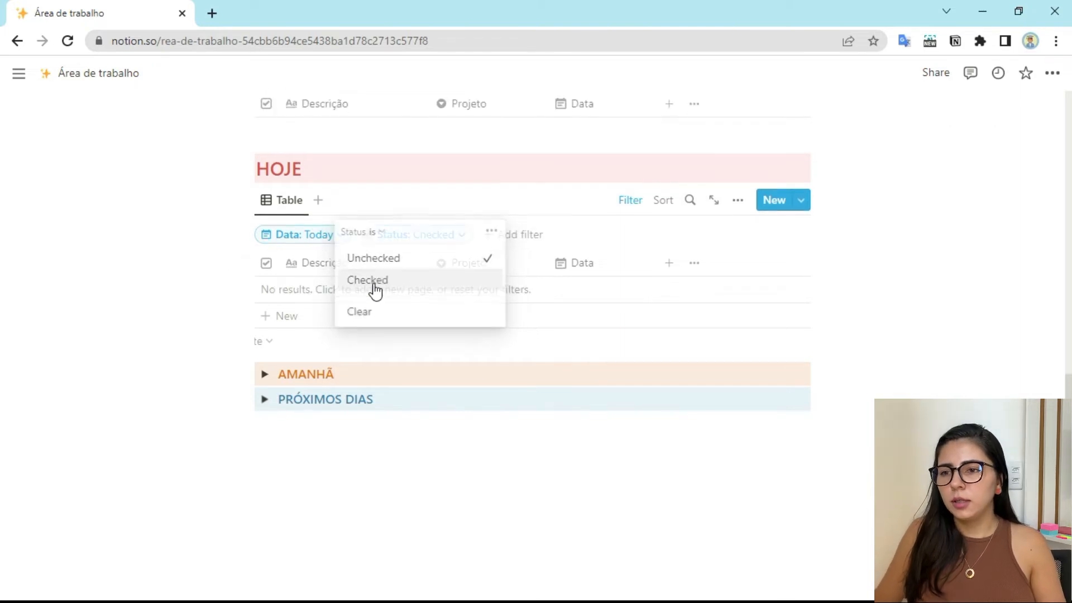
left_click(439, 240)
left_click(368, 285)
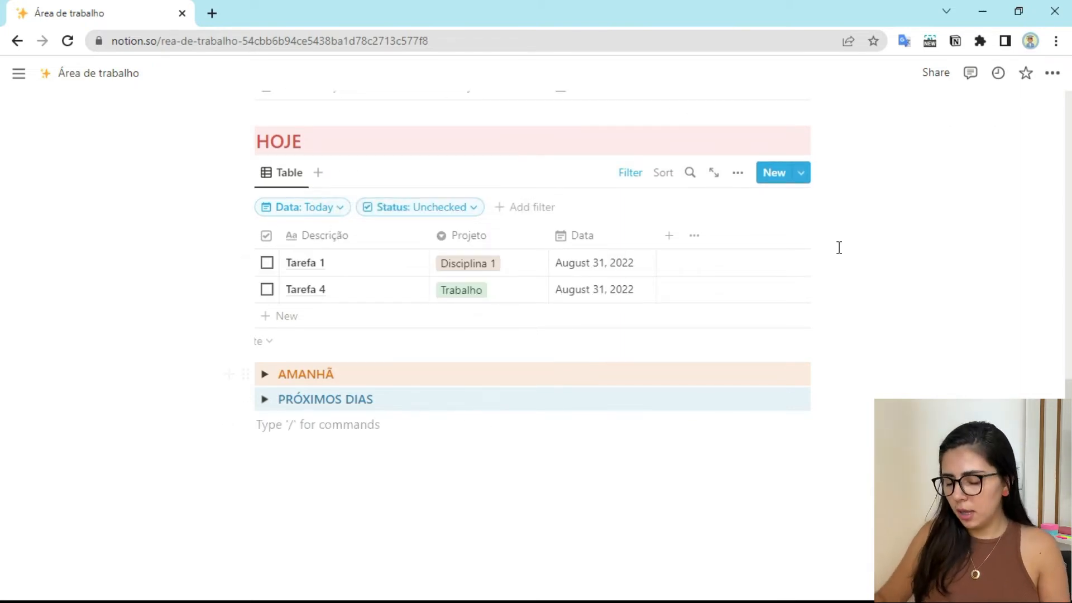
Add a bold toggle list named CONCLUÍDAS! with a green background below PRÓXIMOS DIAS and expand it
type("/TOG")
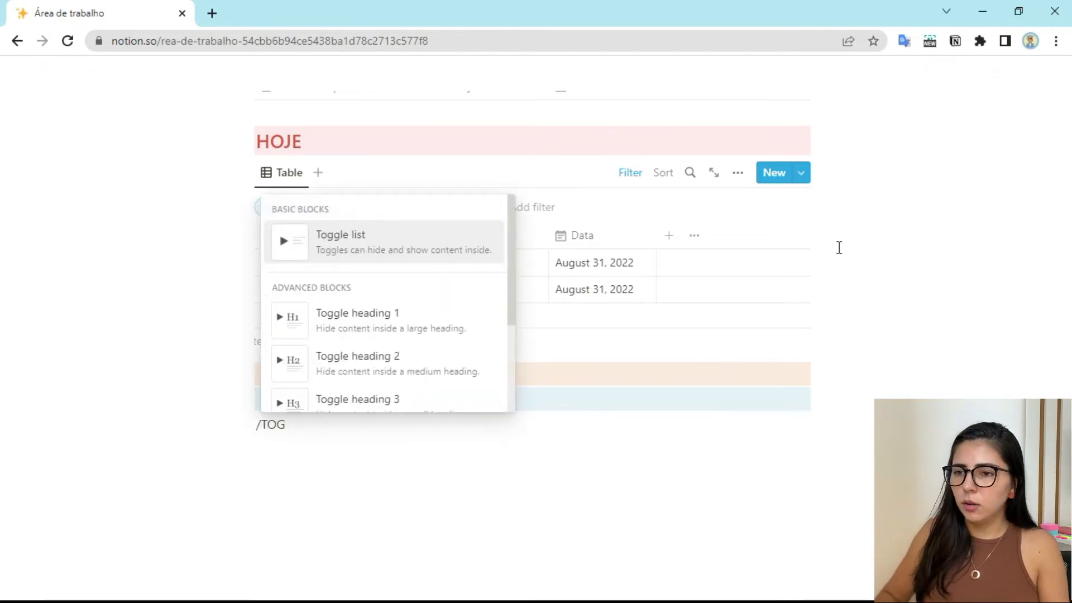
key("Return")
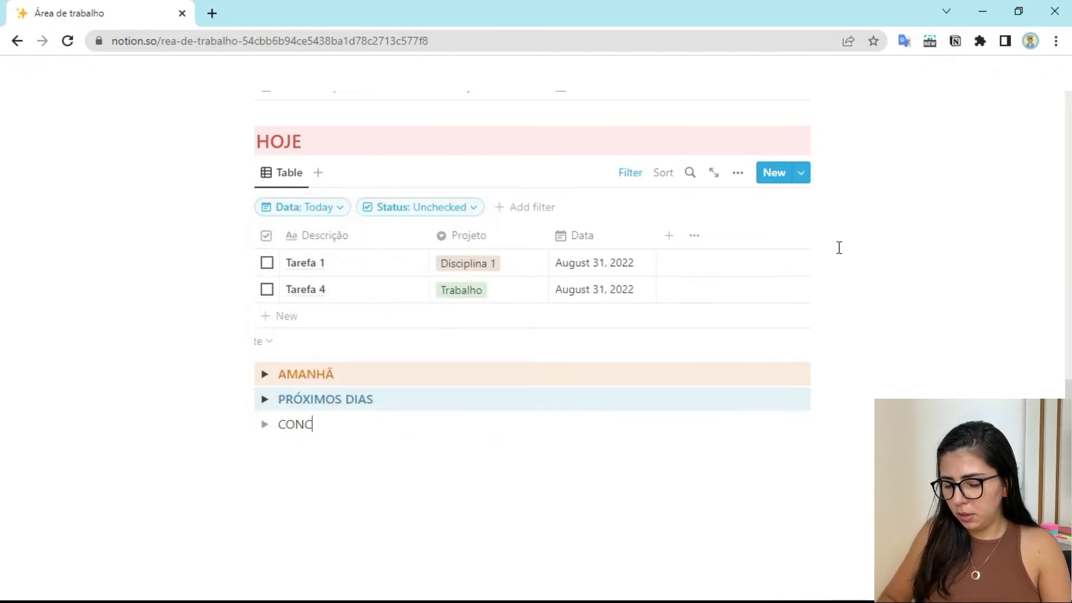
left_click(265, 424)
Insert a linked view of the Tarefas database inside the CONCLUÍDAS! toggle, copying the existing Table view
left_click(352, 451)
type("/")
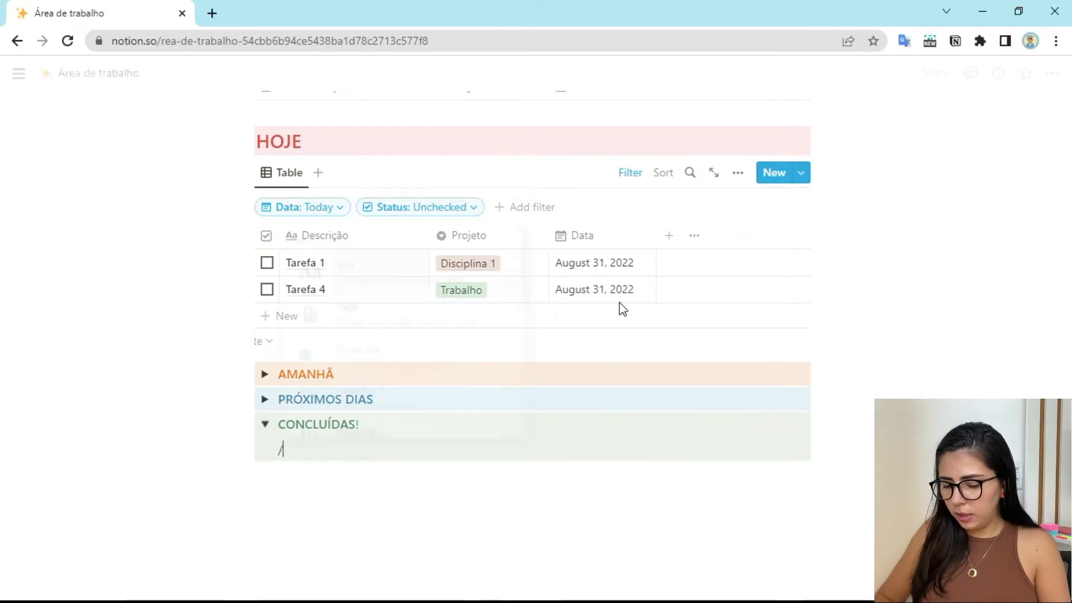
type("LIN")
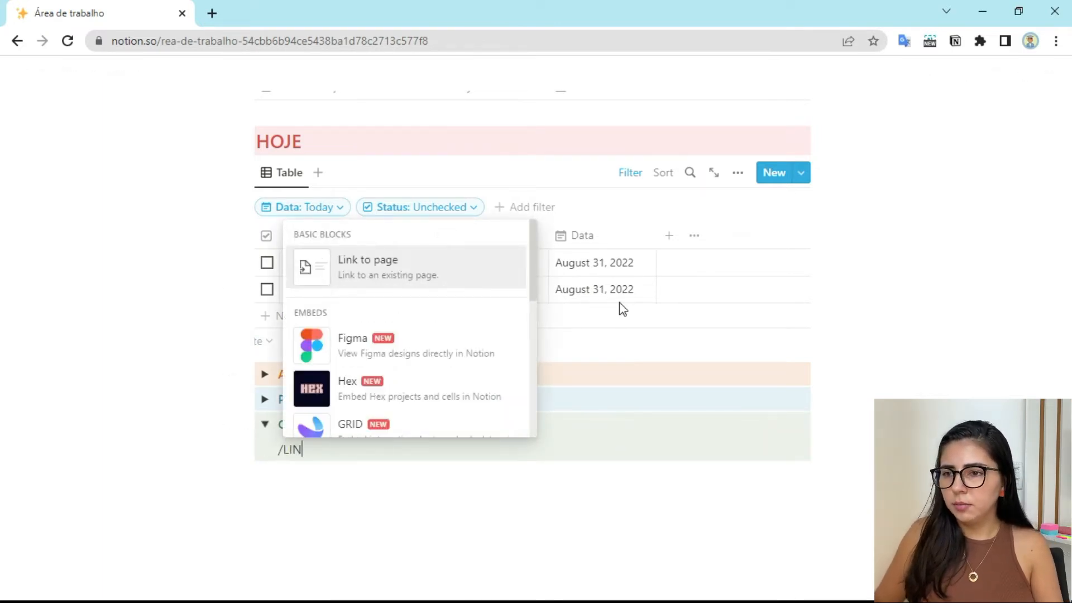
type("KED")
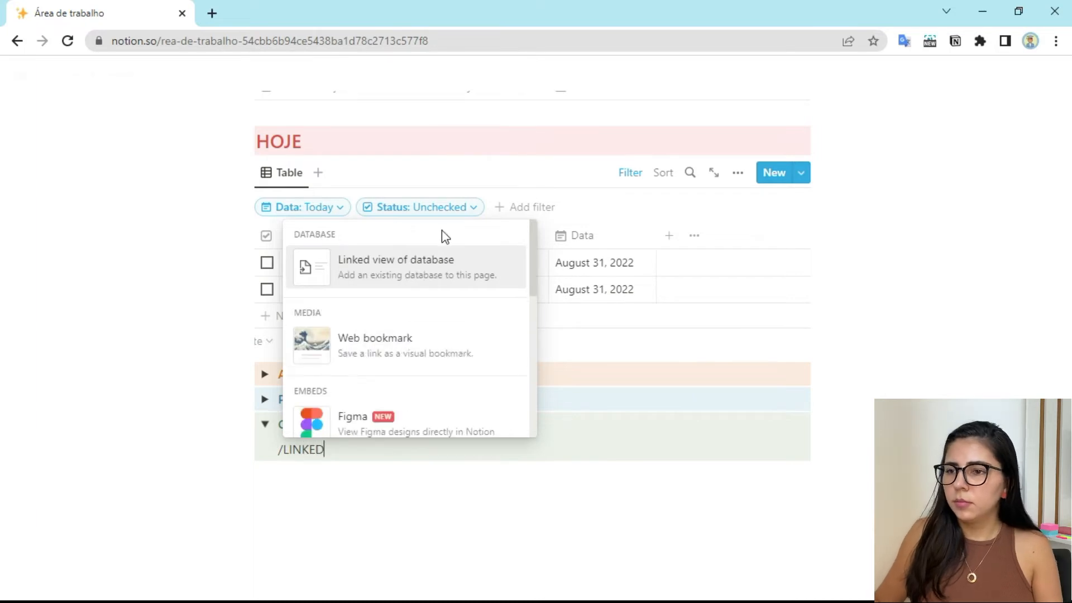
left_click(446, 279)
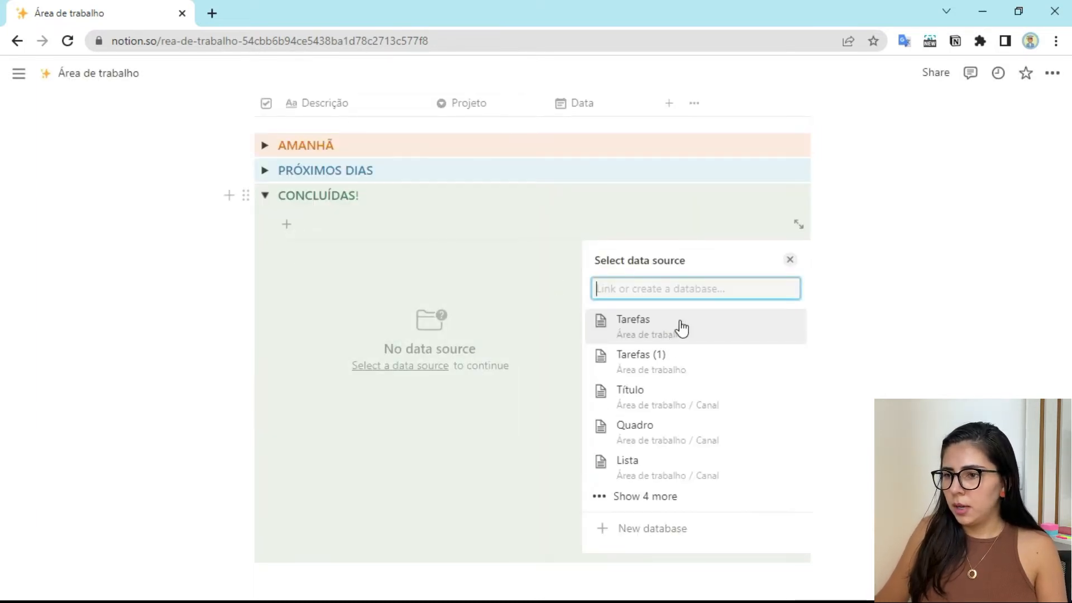
left_click(681, 327)
key("Caps_Lock")
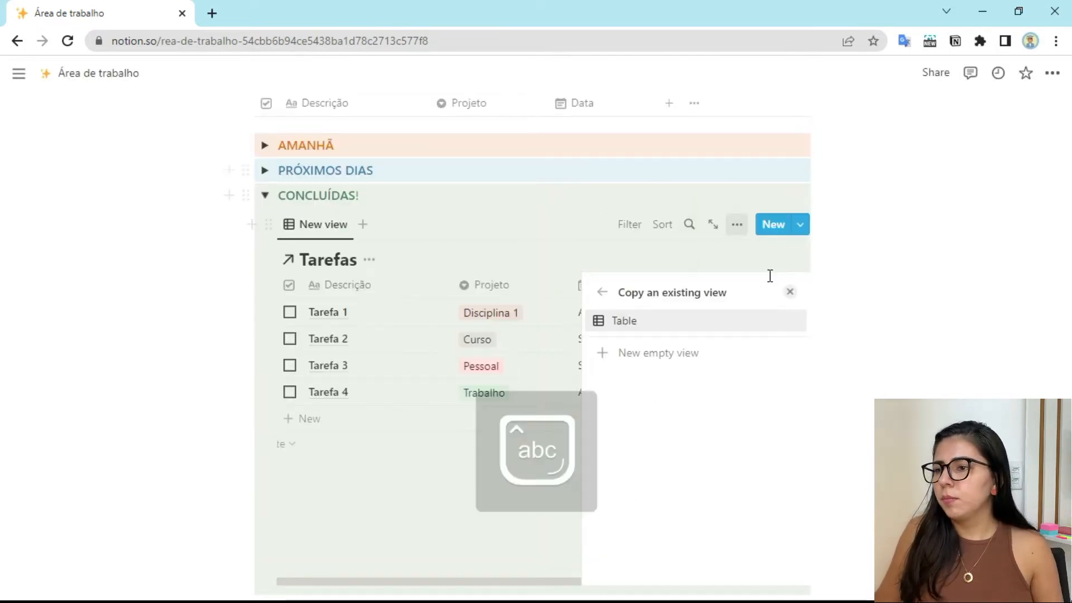
left_click(790, 291)
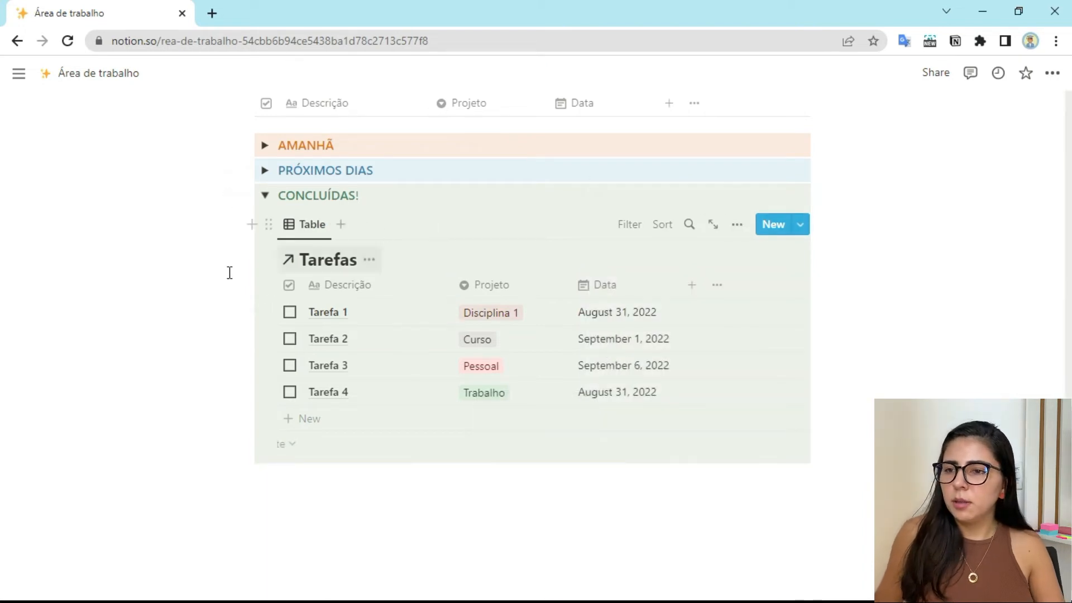
Filter the CONCLUÍDAS! view to tasks whose Status is Checked
left_click(289, 286)
left_click(332, 446)
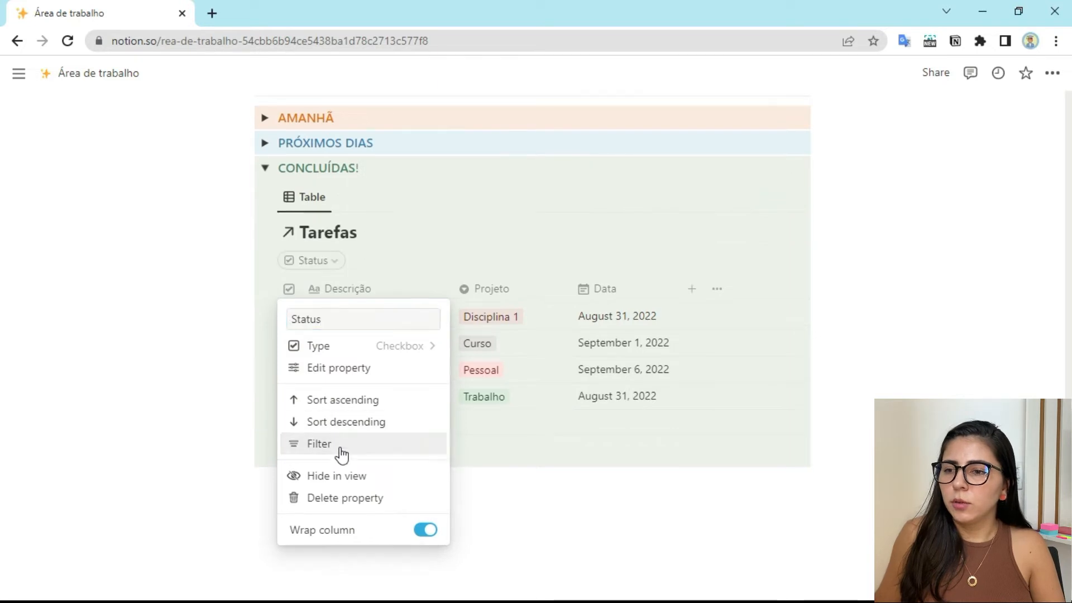
left_click(269, 335)
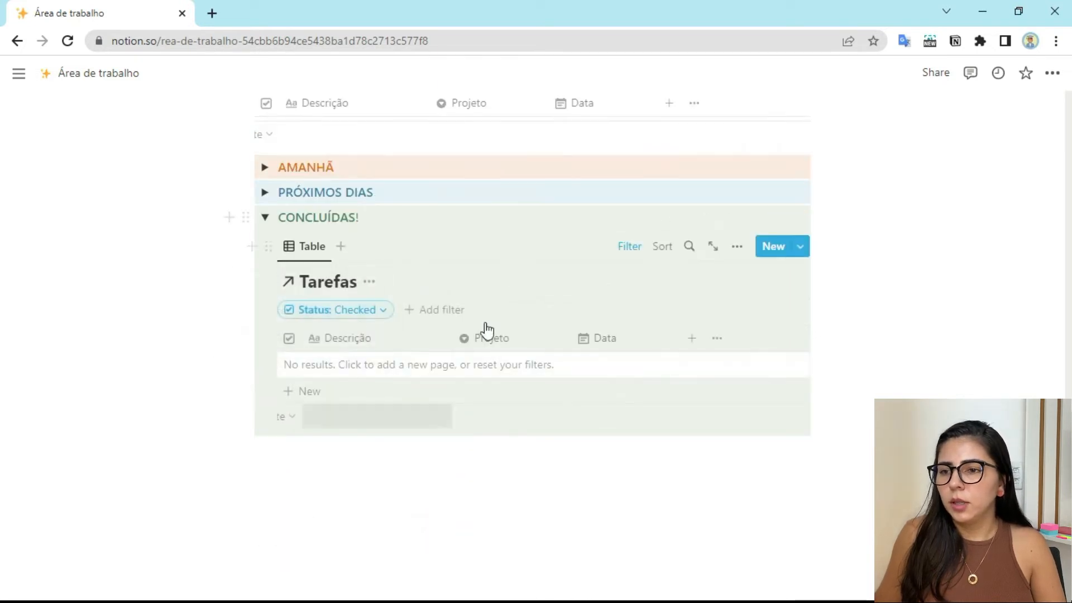
Collapse the CONCLUÍDAS! toggle
left_click(265, 218)
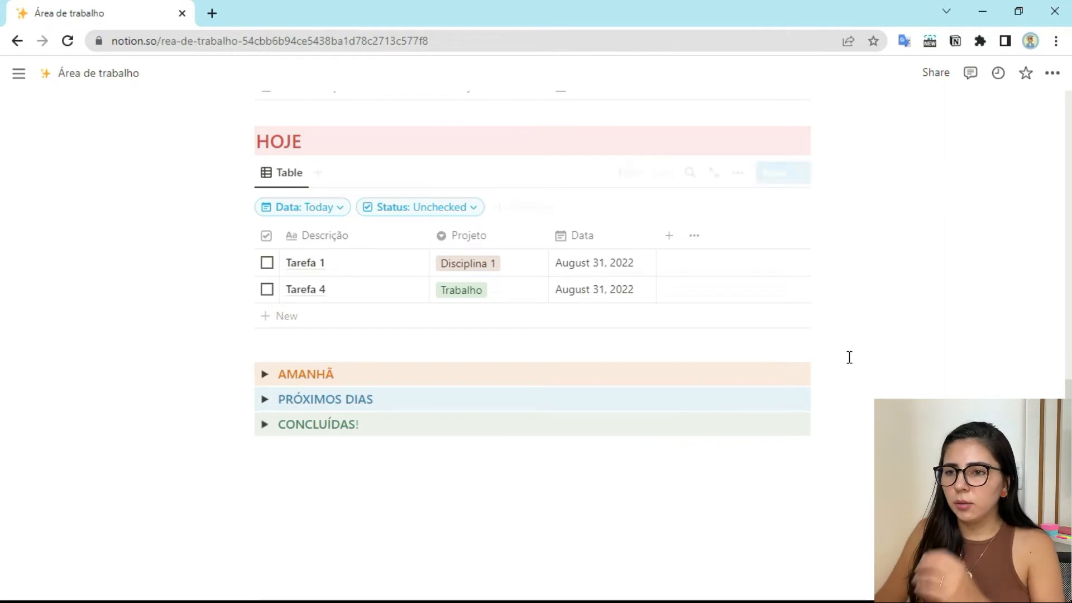
scroll(307, 246, "up", 1)
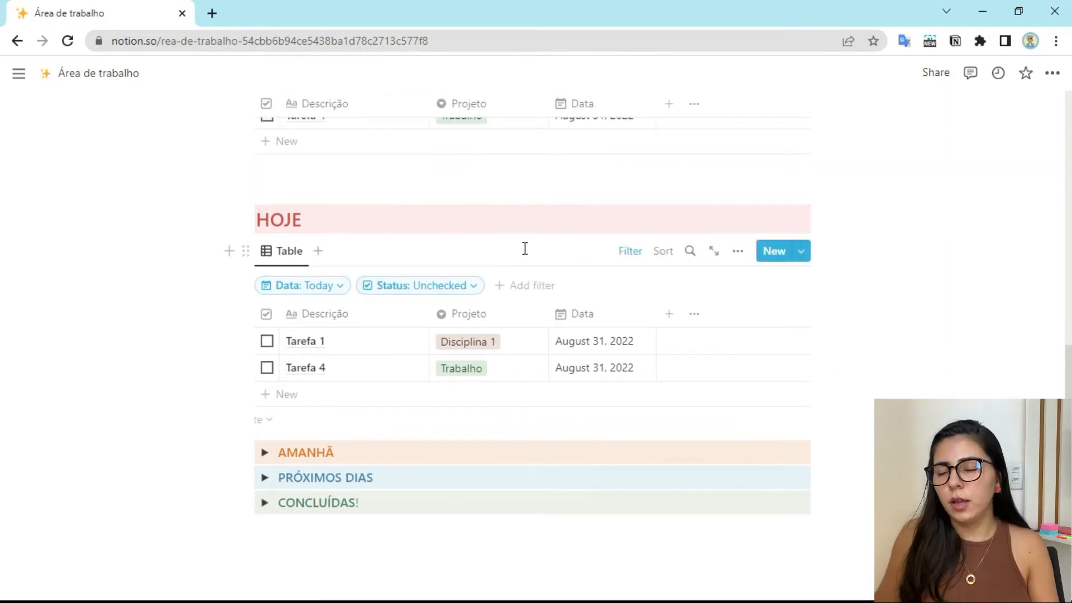
Add a bold toggle list named CAIXA DE ENTRADA with a gray background above the original Tarefas table and expand it
scroll(530, 246, "up", 3)
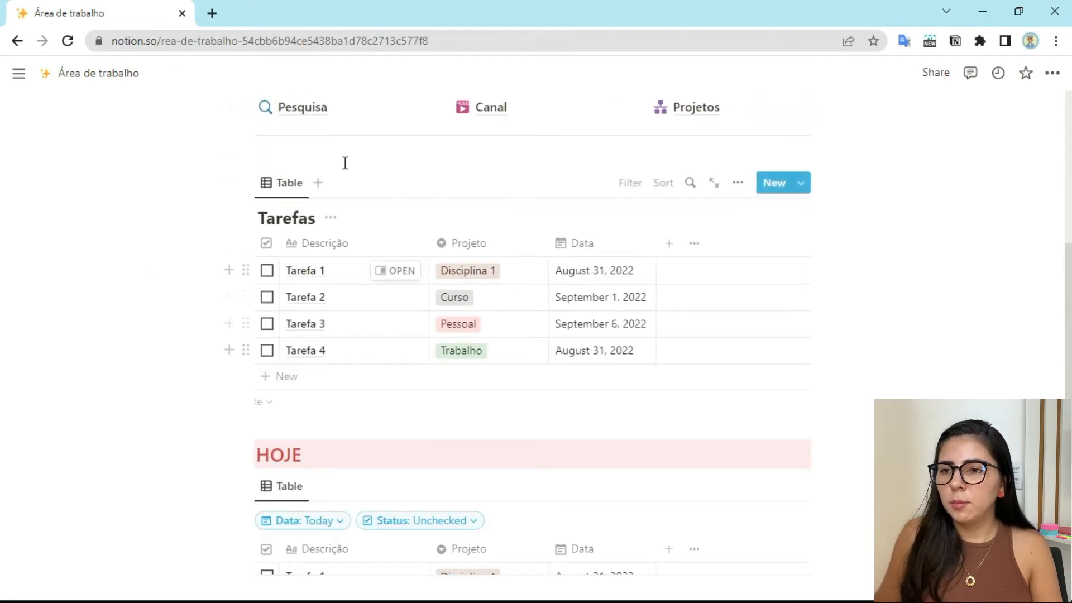
left_click(284, 158)
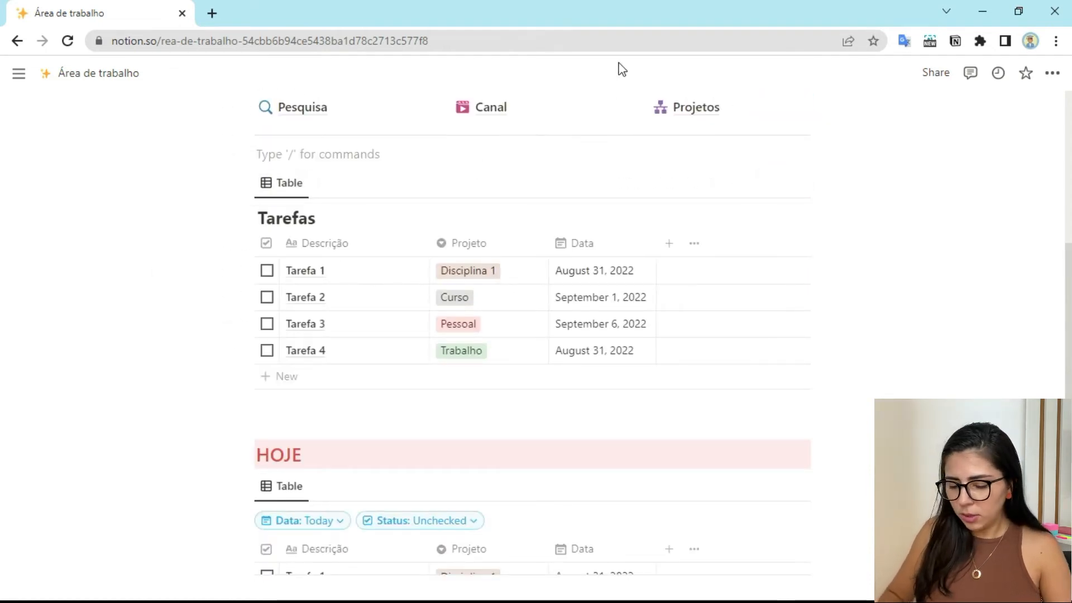
key("Return")
key("Caps_Lock")
type("CAIXA DE ENTRADA")
key("Caps_Lock")
triple_click(334, 179)
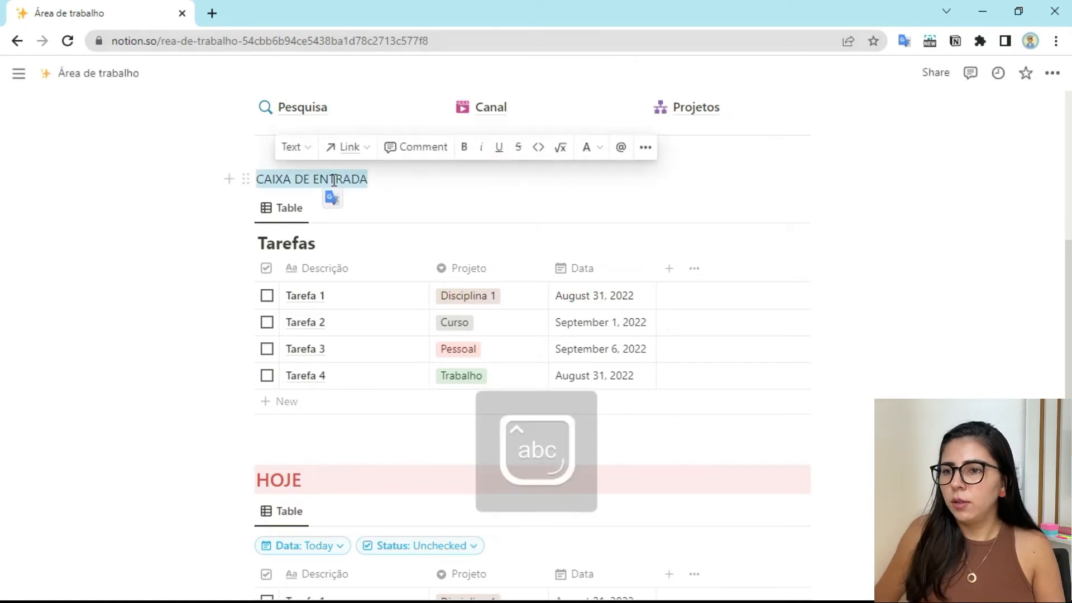
left_click(407, 147)
left_click(530, 147)
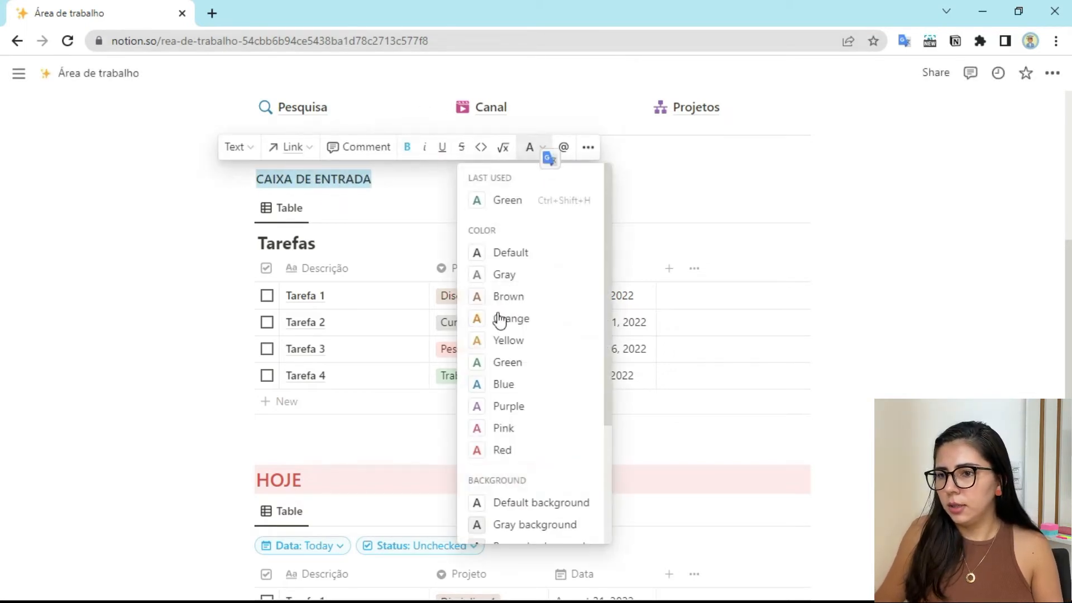
left_click(504, 275)
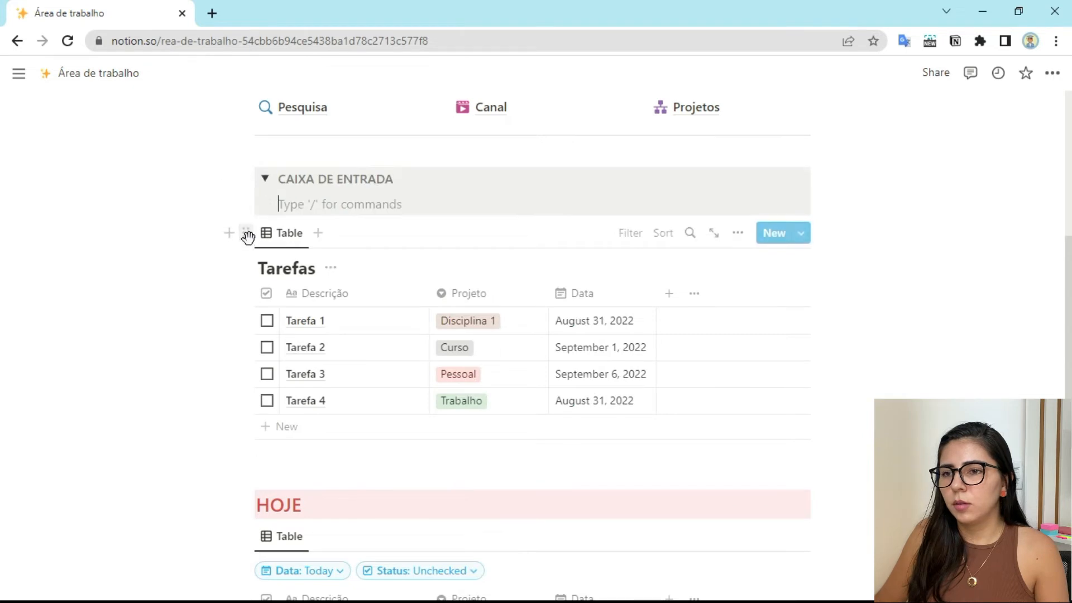
Move the original Tarefas table into the CAIXA DE ENTRADA toggle and hide its database title
left_click_drag(246, 233, 342, 210)
left_click(353, 243)
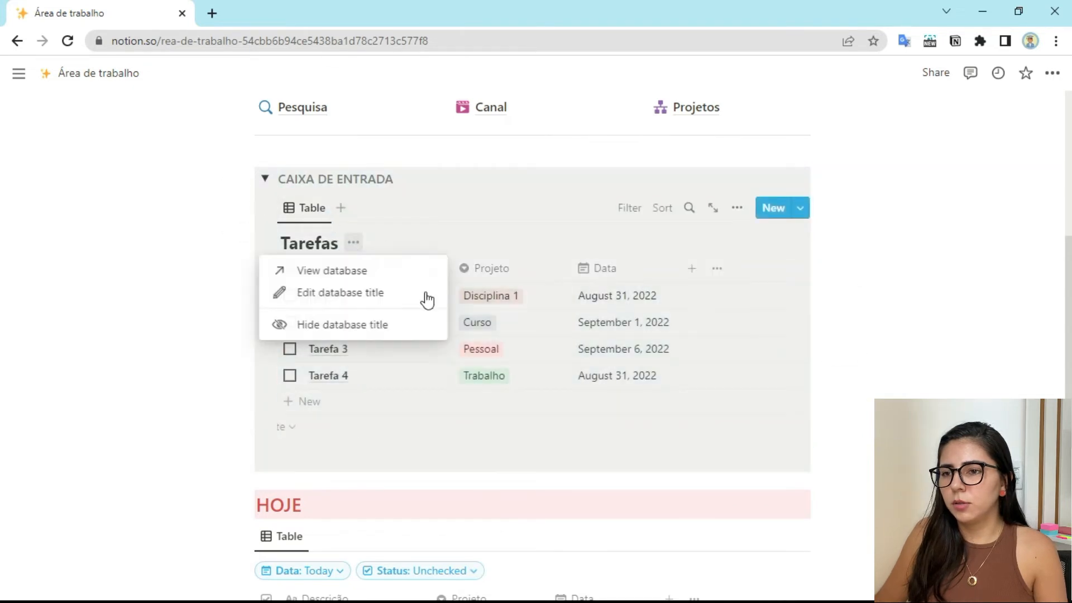
left_click(351, 324)
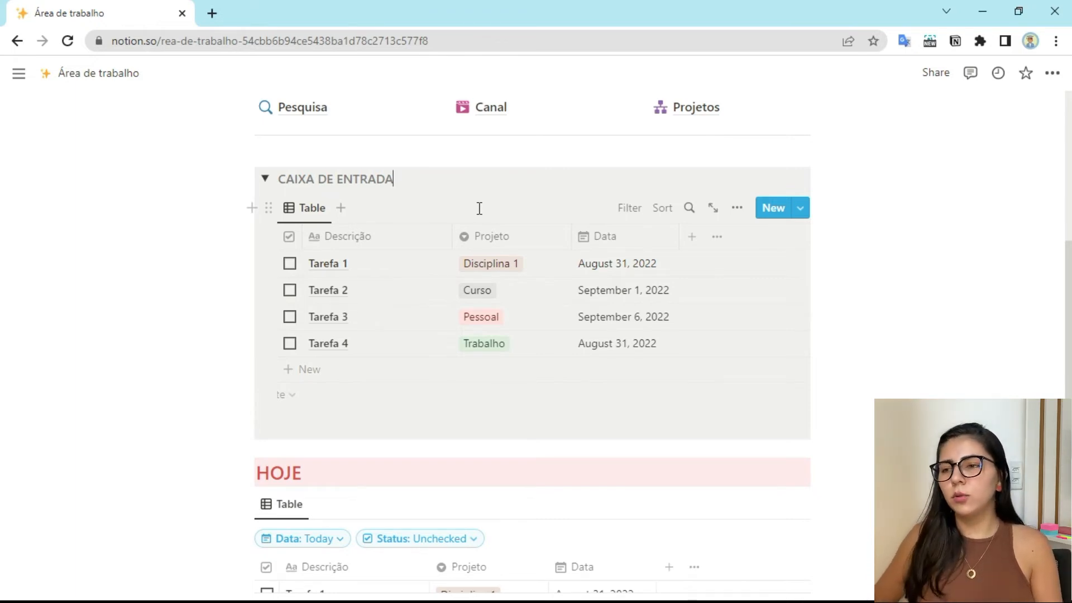
scroll(391, 295, "down", 4)
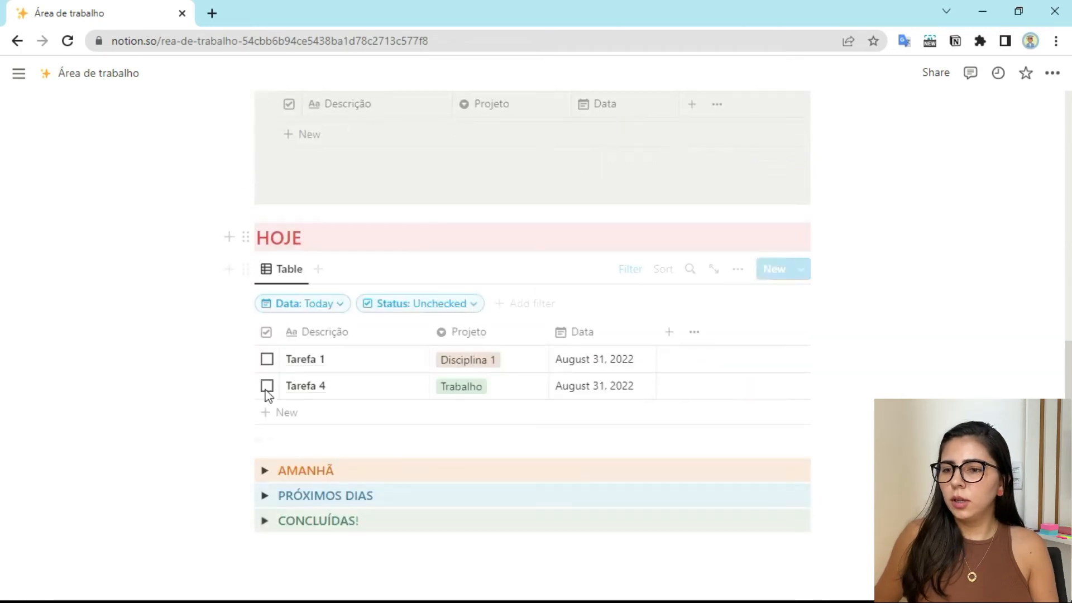
left_click(264, 471)
left_click(263, 470)
scroll(313, 433, "down", 2)
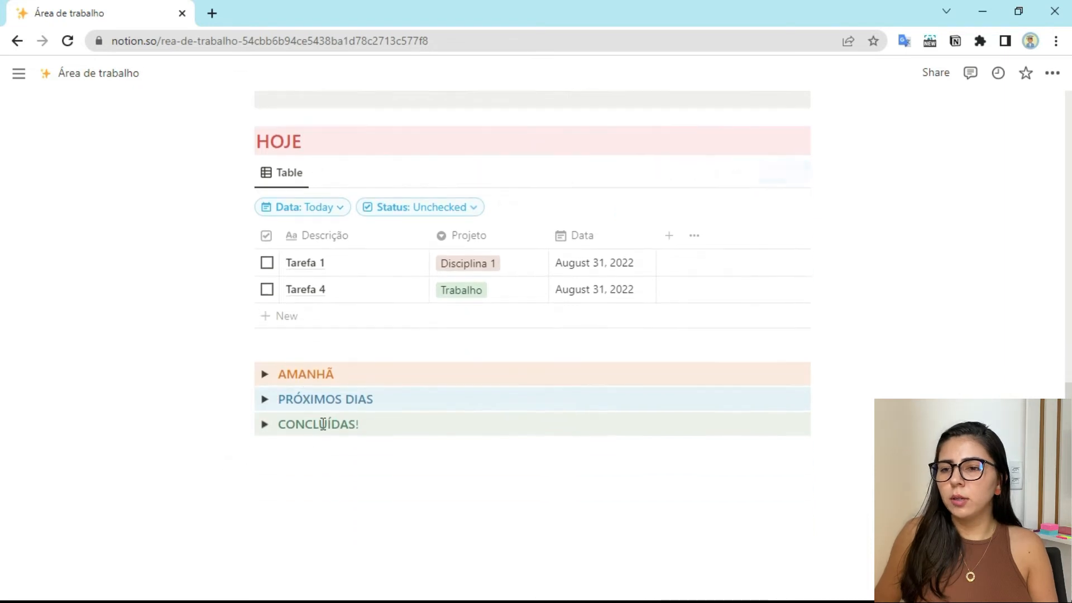
scroll(491, 390, "up", 7)
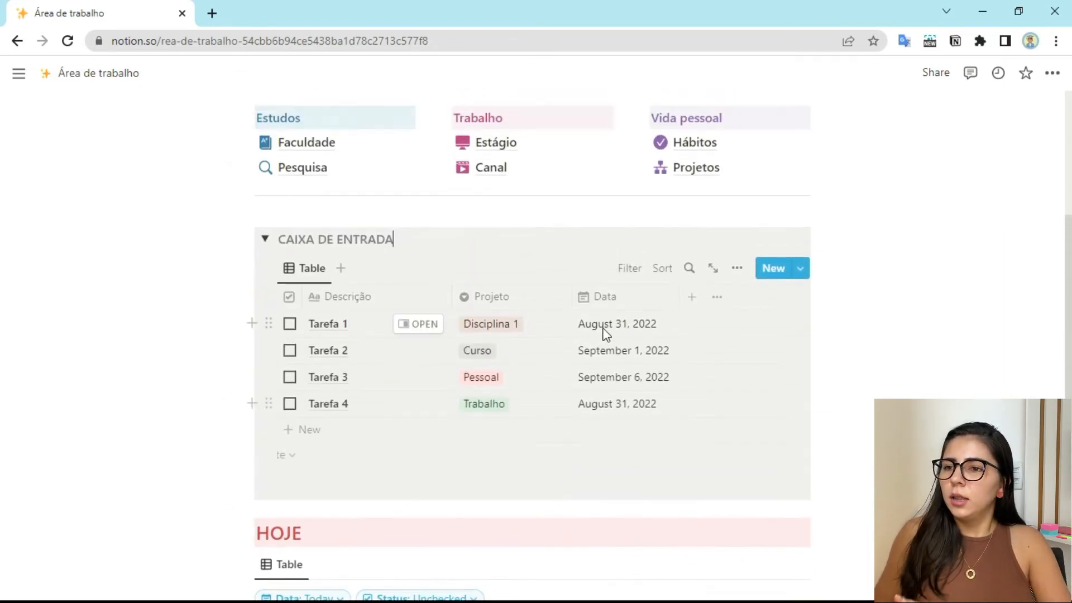
left_click(485, 235)
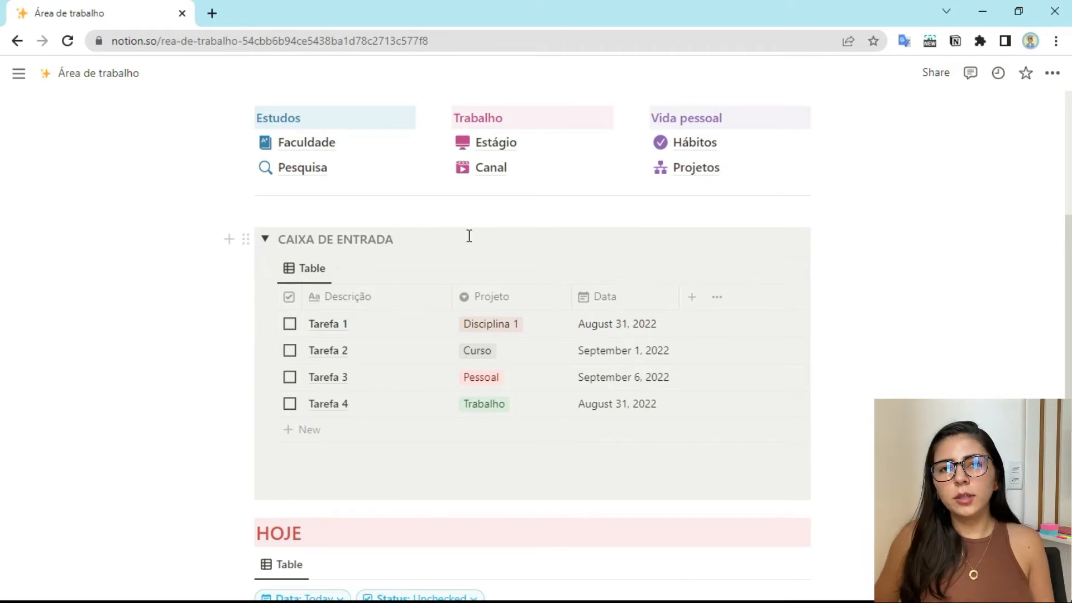
Filter the CAIXA DE ENTRADA view to tasks whose Data is empty
left_click(594, 304)
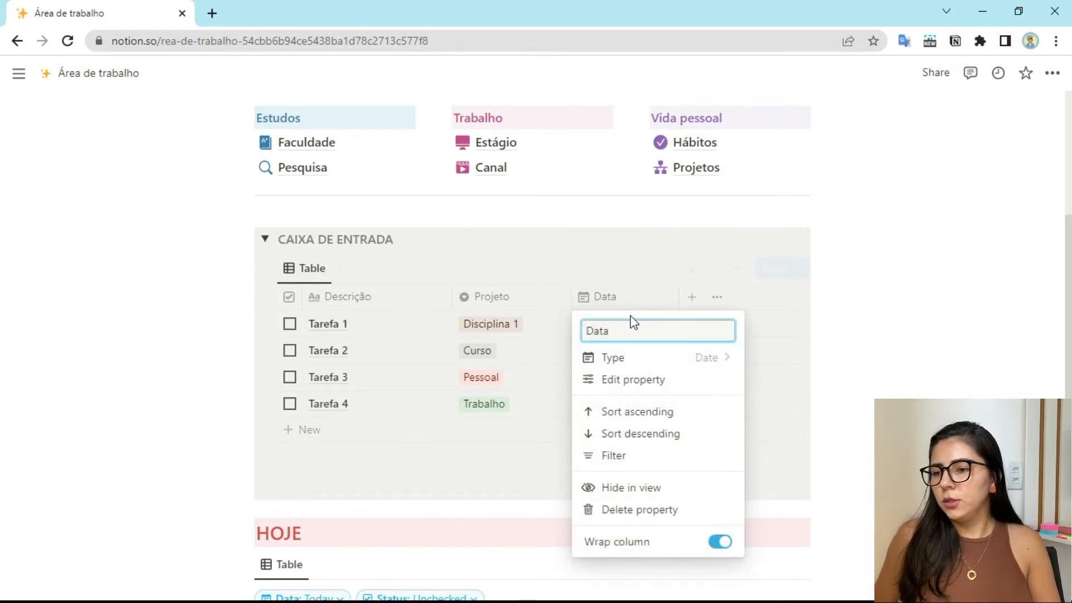
left_click(612, 454)
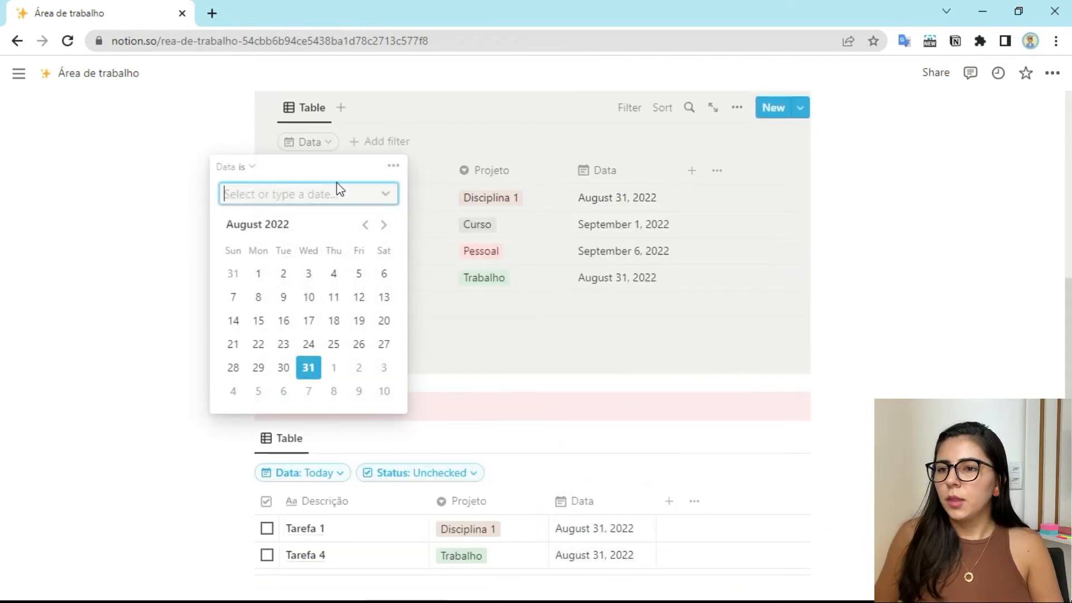
left_click(253, 167)
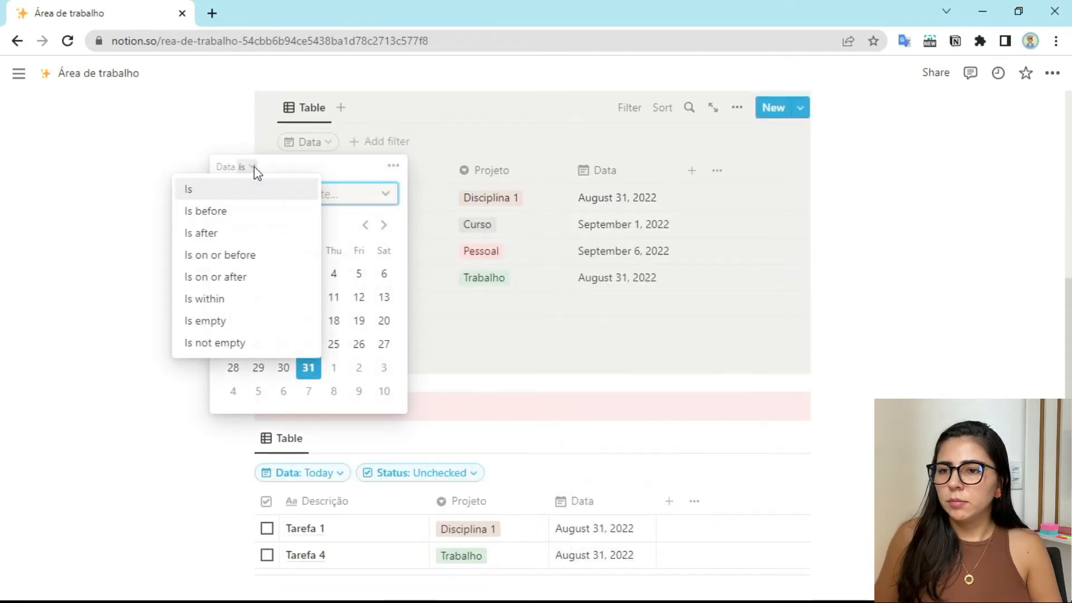
left_click(207, 328)
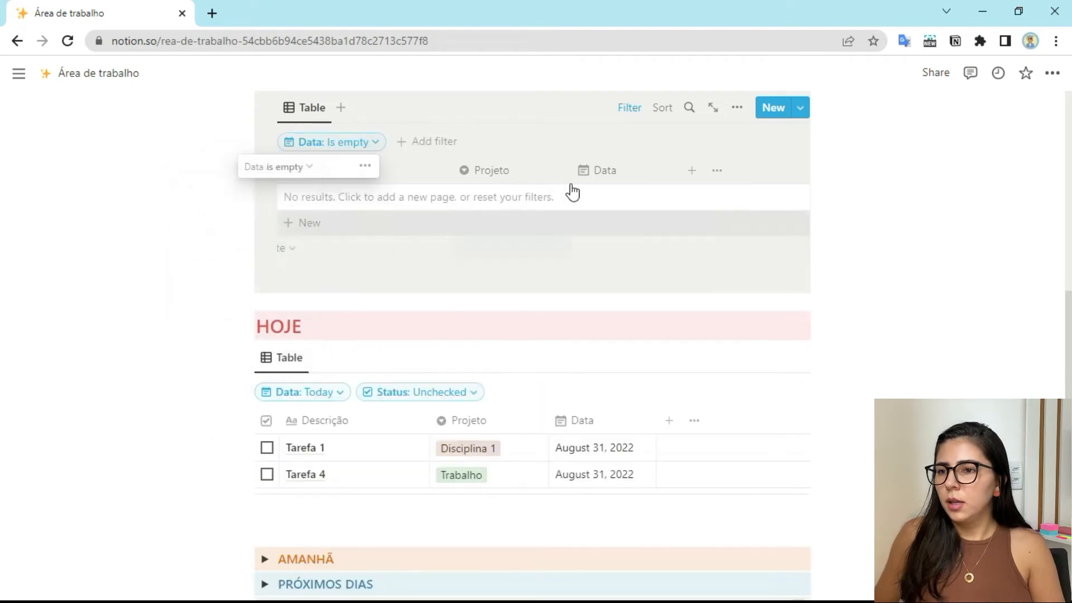
left_click(503, 137)
scroll(935, 216, "up", 1)
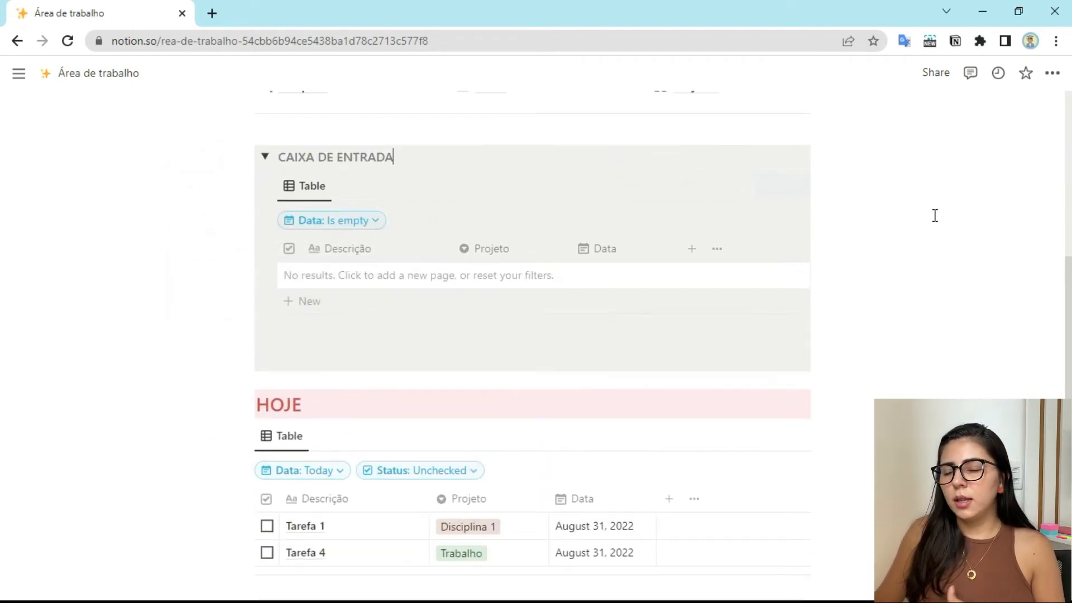
Add a task named Tarefa Y to the CAIXA DE ENTRADA view with Trabalho as its Projeto
left_click(353, 308)
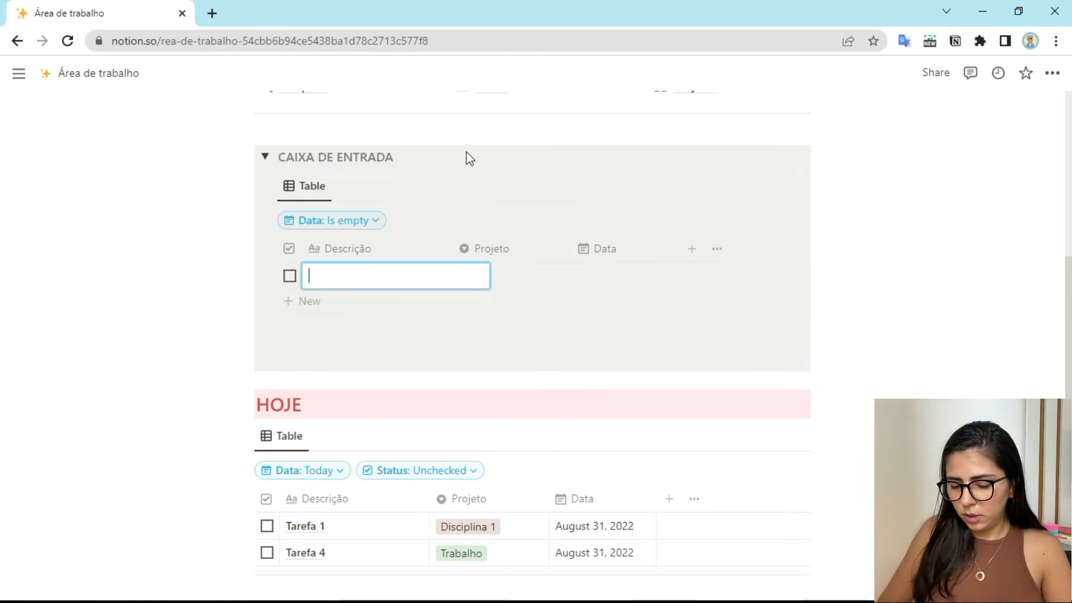
type("Tarefa Y")
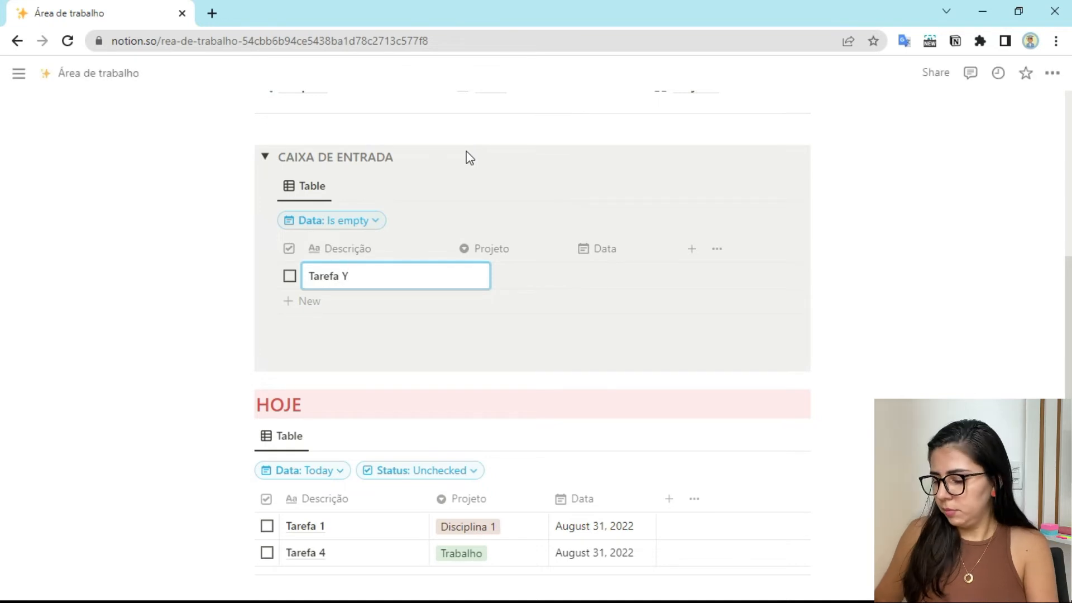
key("Escape")
left_click(504, 277)
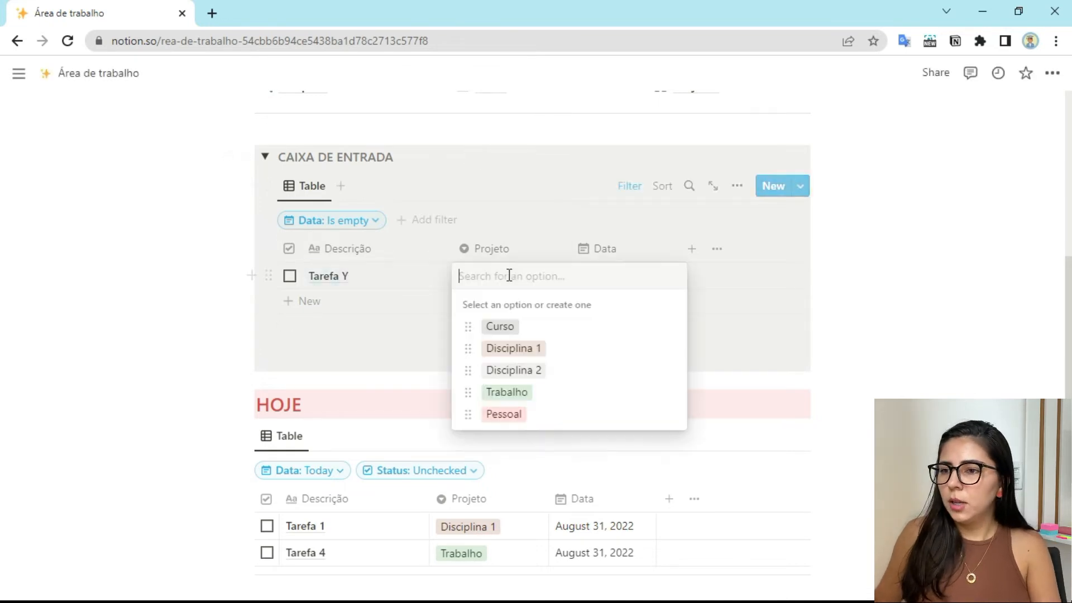
left_click(517, 394)
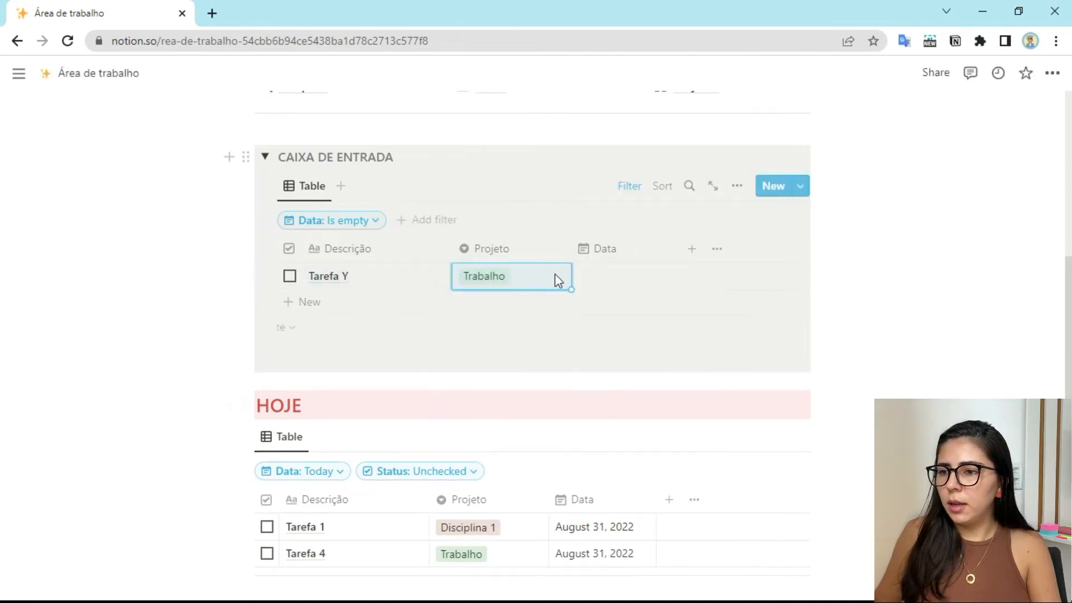
Set Tarefa Y's Data to September 1, 2022 and check for the task inside the AMANHÃ toggle
left_click(613, 286)
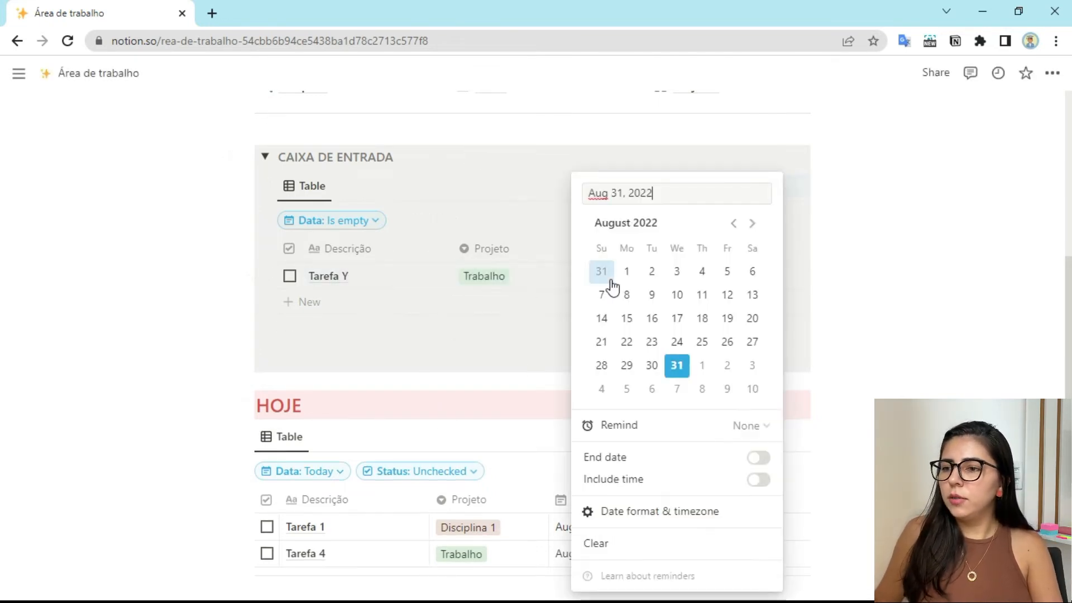
left_click(703, 366)
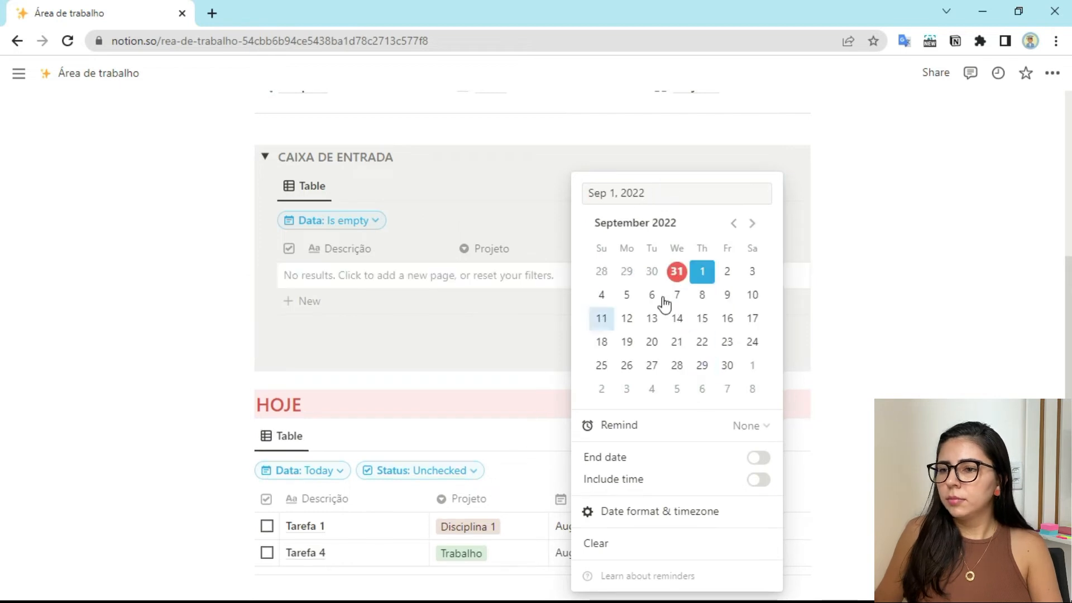
left_click(832, 253)
scroll(335, 178, "down", 5)
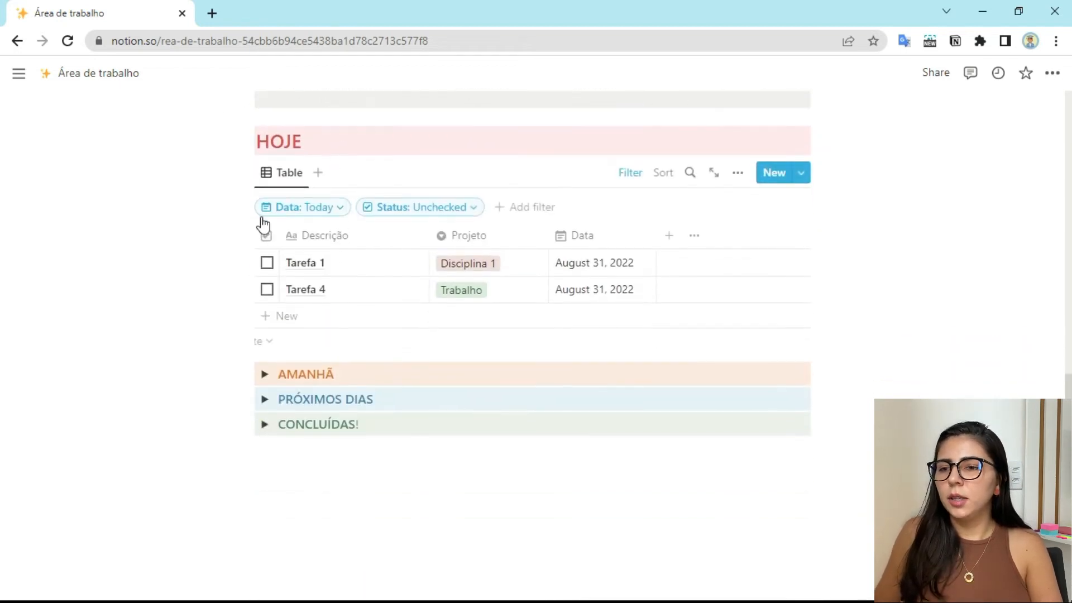
left_click(265, 374)
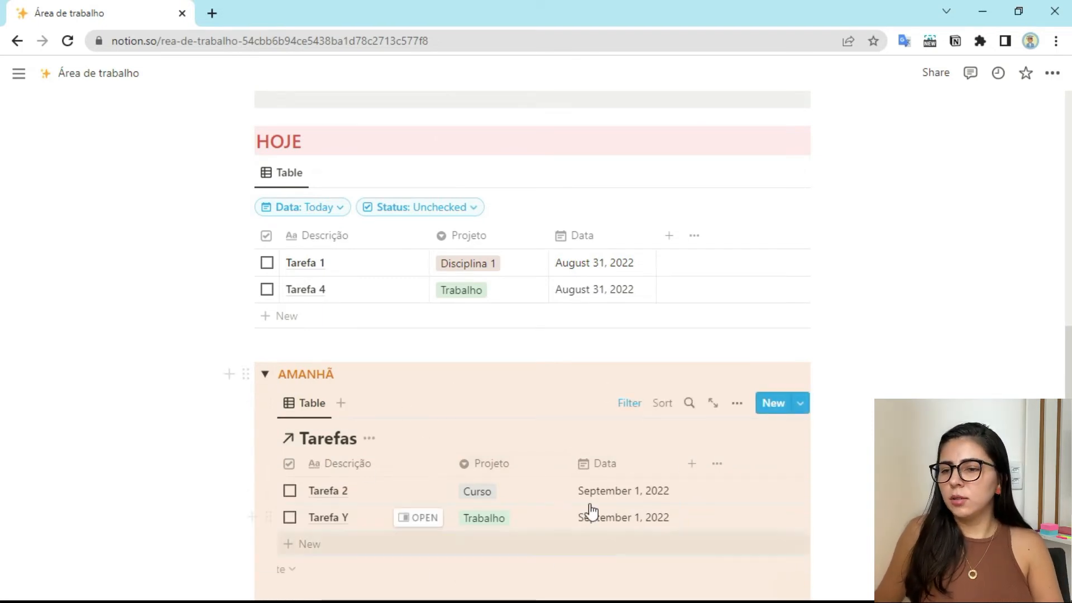
left_click(267, 373)
scroll(273, 335, "up", 7)
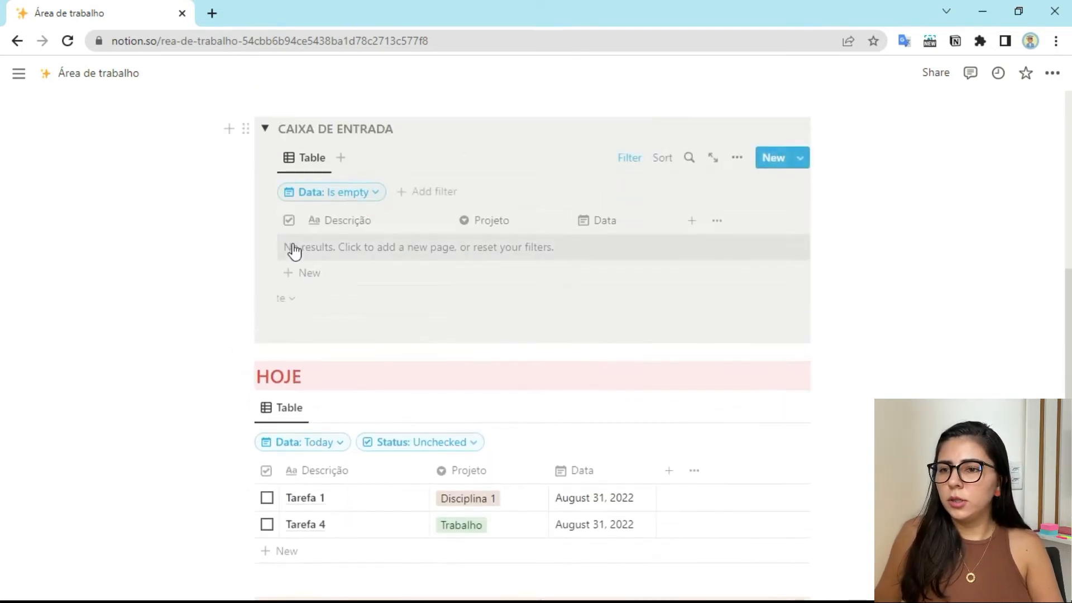
Collapse CAIXA DE ENTRADA and arrange two columns: CAIXA DE ENTRADA and the HOJE section in one, AMANHÃ, PRÓXIMOS DIAS and CONCLUÍDAS! in the other
left_click(265, 286)
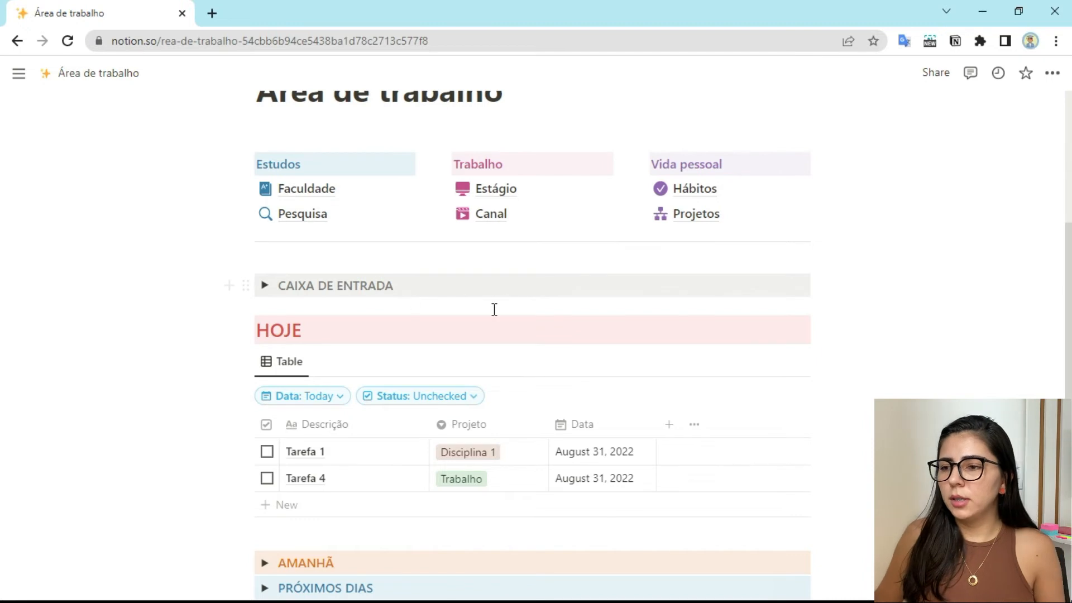
scroll(494, 309, "down", 2)
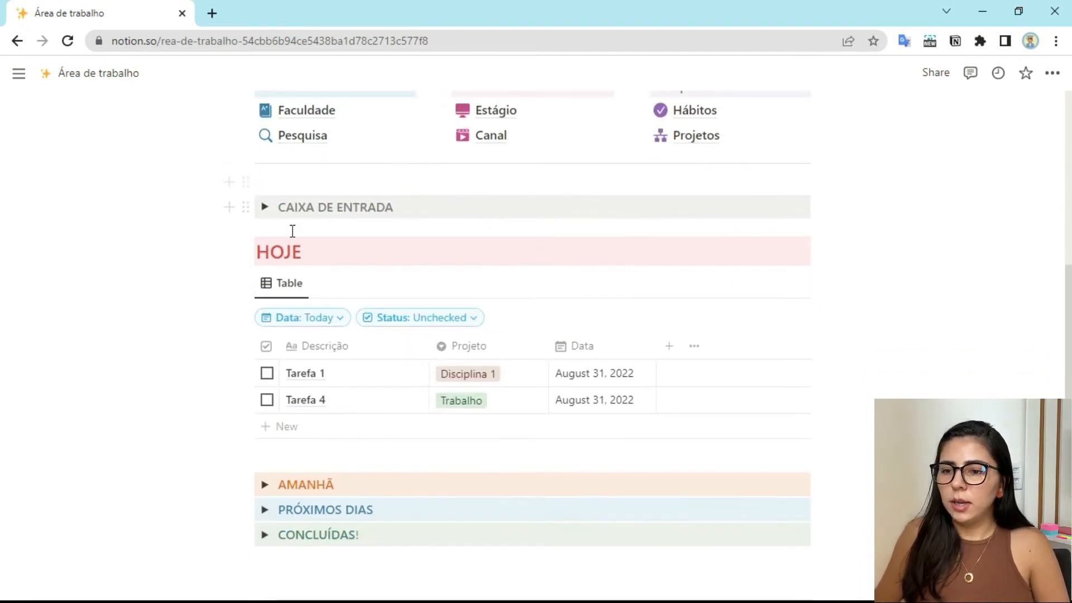
left_click_drag(246, 484, 819, 205)
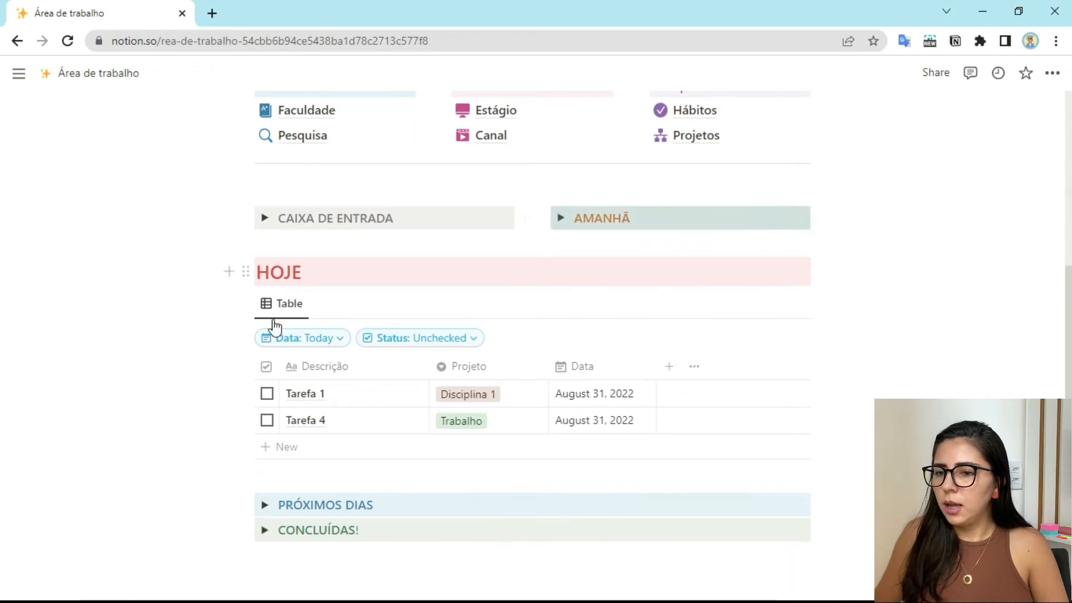
left_click_drag(247, 504, 559, 230)
left_click_drag(249, 529, 565, 257)
left_click_drag(246, 322, 263, 234)
left_click_drag(246, 307, 255, 275)
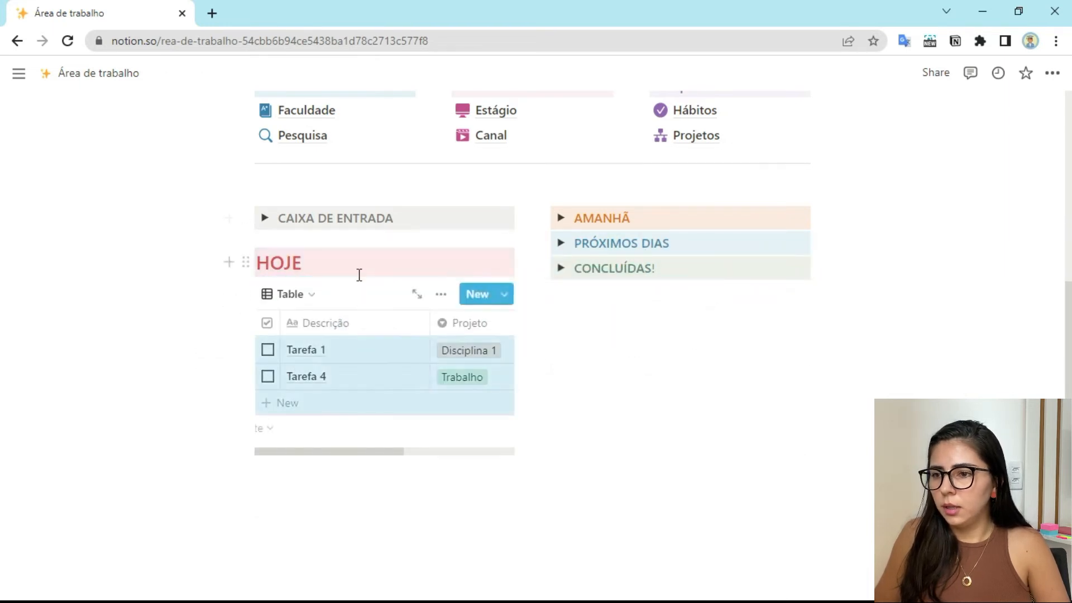
Turn on full width for the page and narrow the columns of the HOJE table to fit
left_click(1052, 73)
left_click(1031, 207)
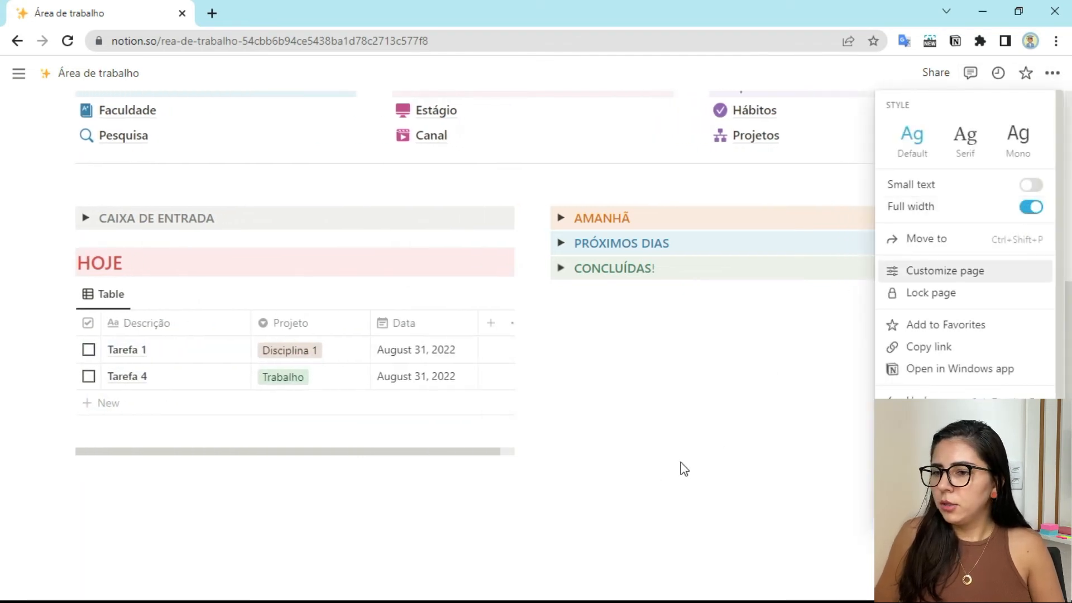
left_click(600, 488)
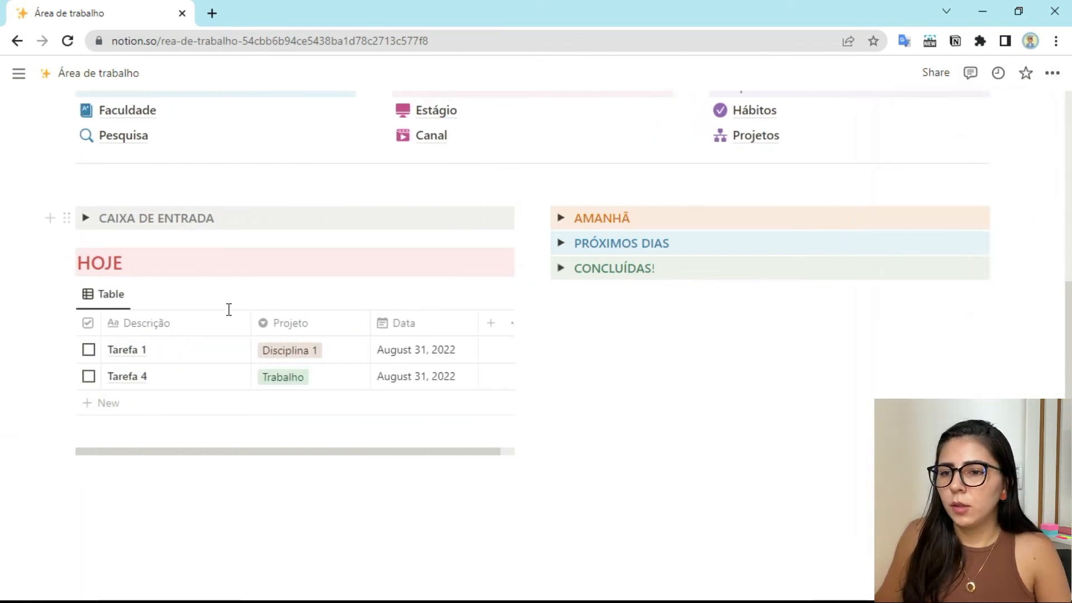
left_click_drag(247, 327, 192, 324)
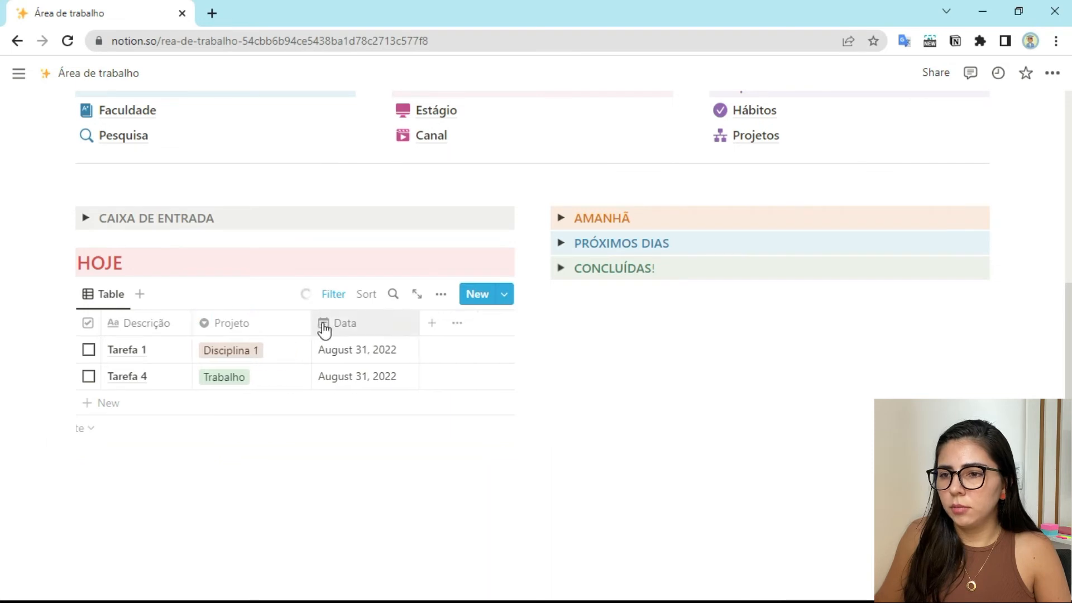
Add a green-background heading Gestão de tarefas with a check mark emoji above the two columns, and a divider below them
scroll(540, 262, "up", 2)
left_click(540, 263)
key("Return")
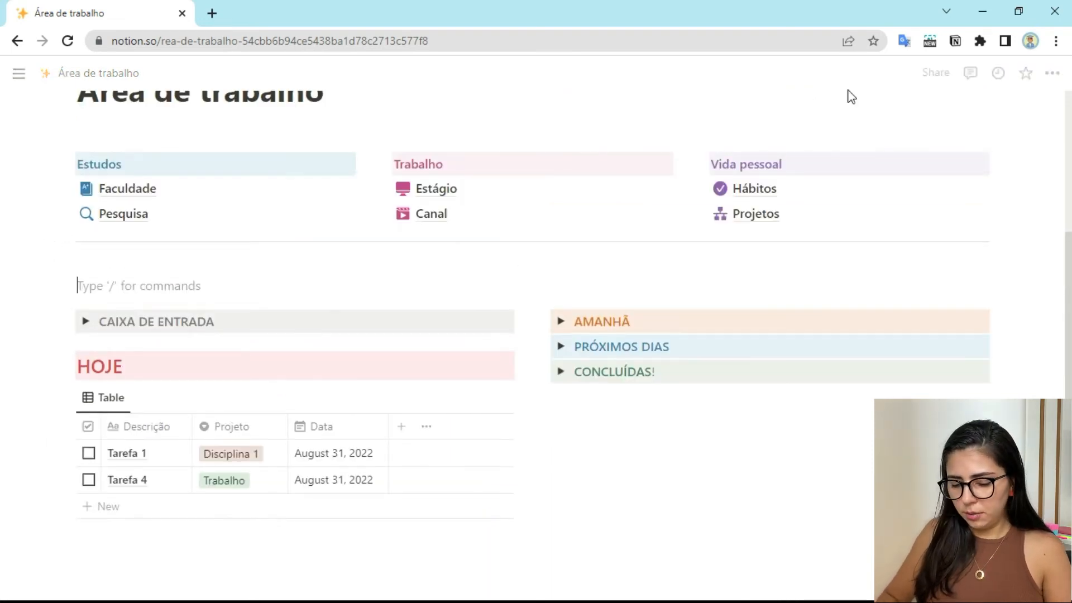
key("Caps_Lock")
type("G")
key("BackSpace")
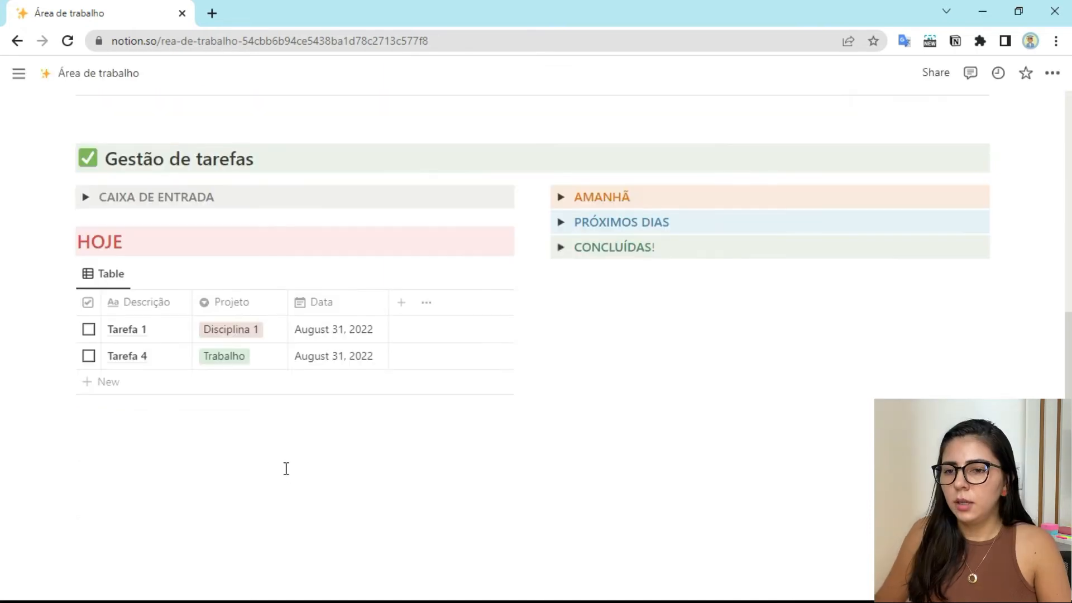
left_click(285, 463)
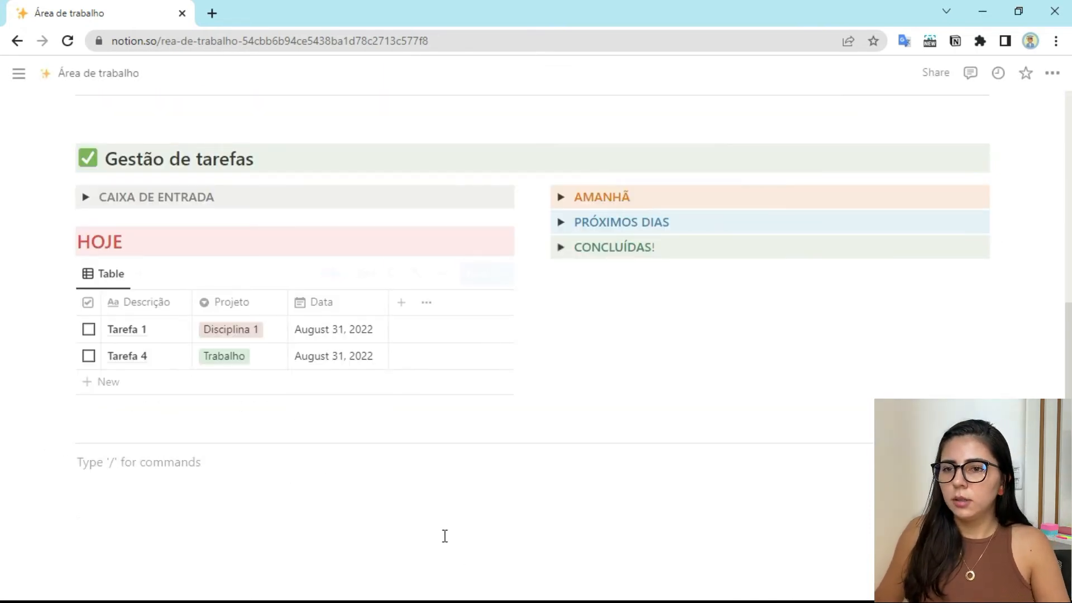
Review the page layout from the cover and title down to the Gestão de tarefas section
scroll(446, 497, "up", 3)
scroll(530, 441, "down", 2)
scroll(611, 425, "up", 5)
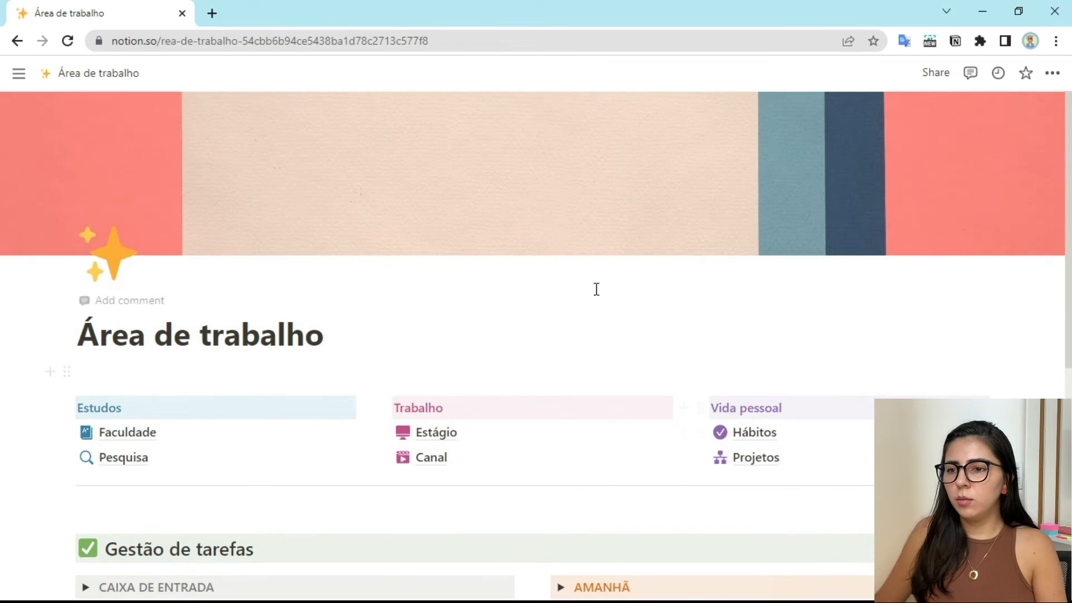
scroll(596, 293, "down", 5)
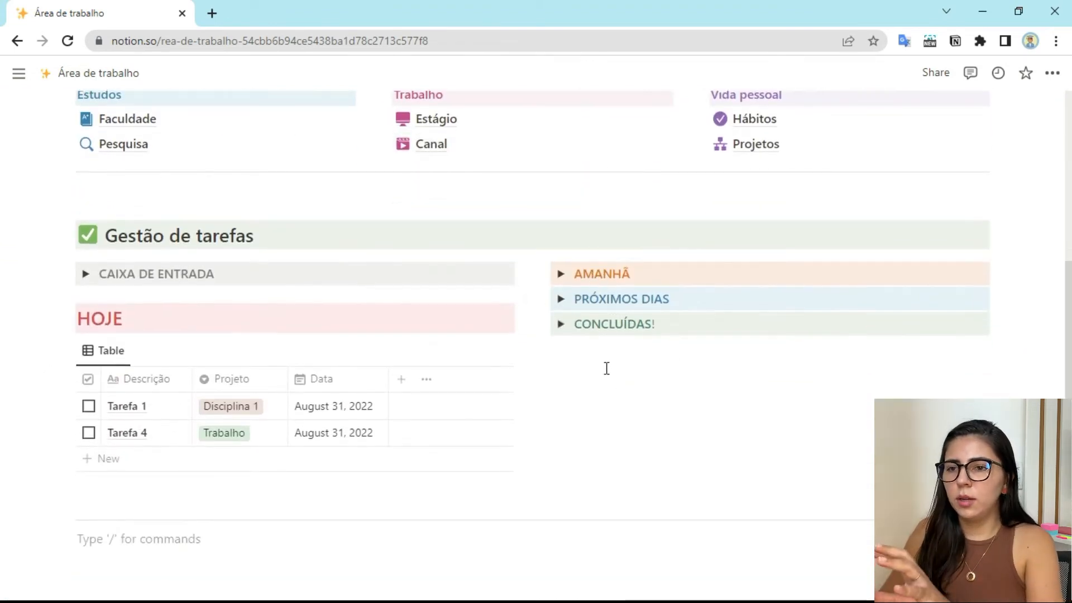
scroll(712, 360, "up", 3)
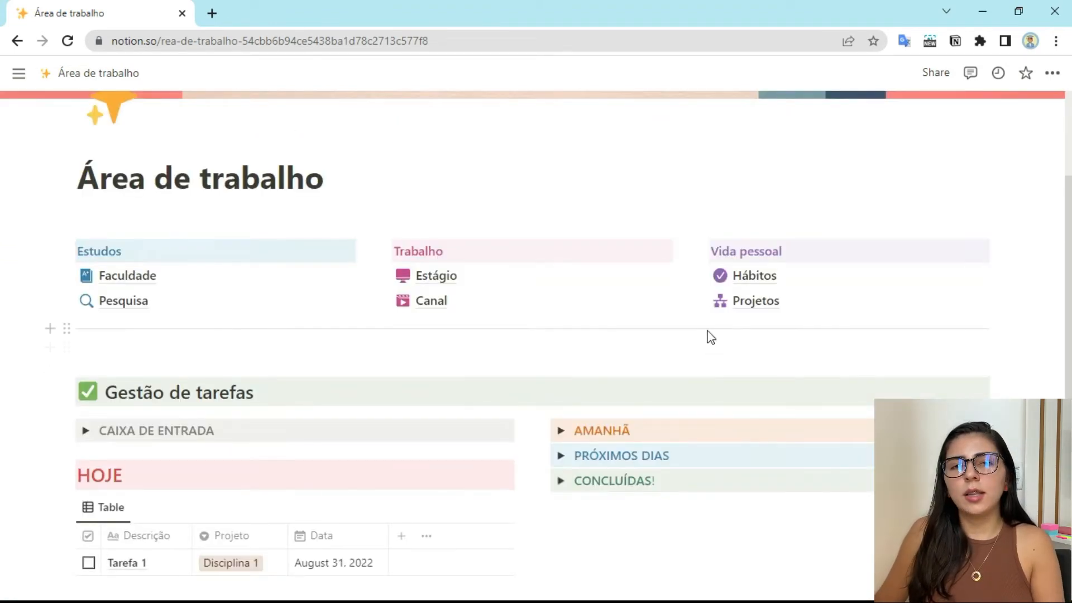
scroll(710, 337, "down", 3)
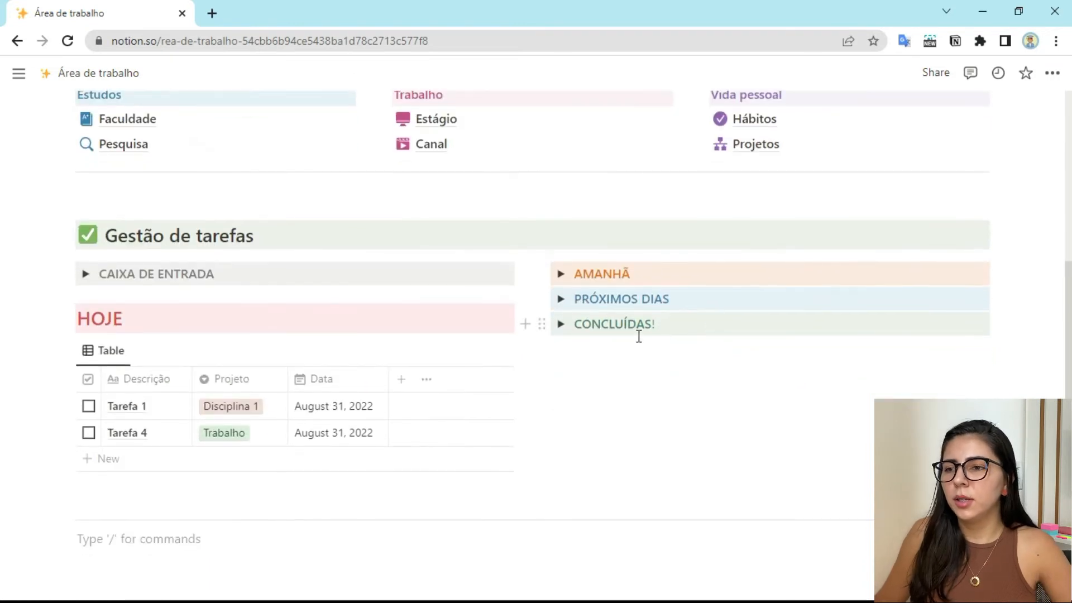
scroll(636, 333, "down", 1)
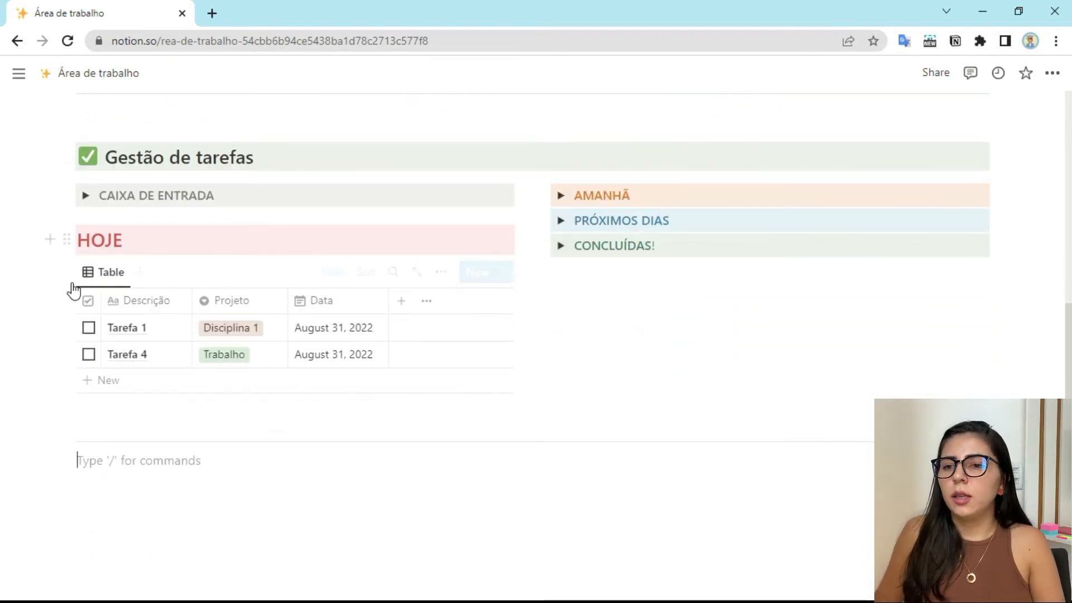
Mark Tarefa 4 and Tarefa 1 as done in HOJE, checking the tasks inside the AMANHÃ, PRÓXIMOS DIAS and CONCLUÍDAS! toggles
left_click(88, 356)
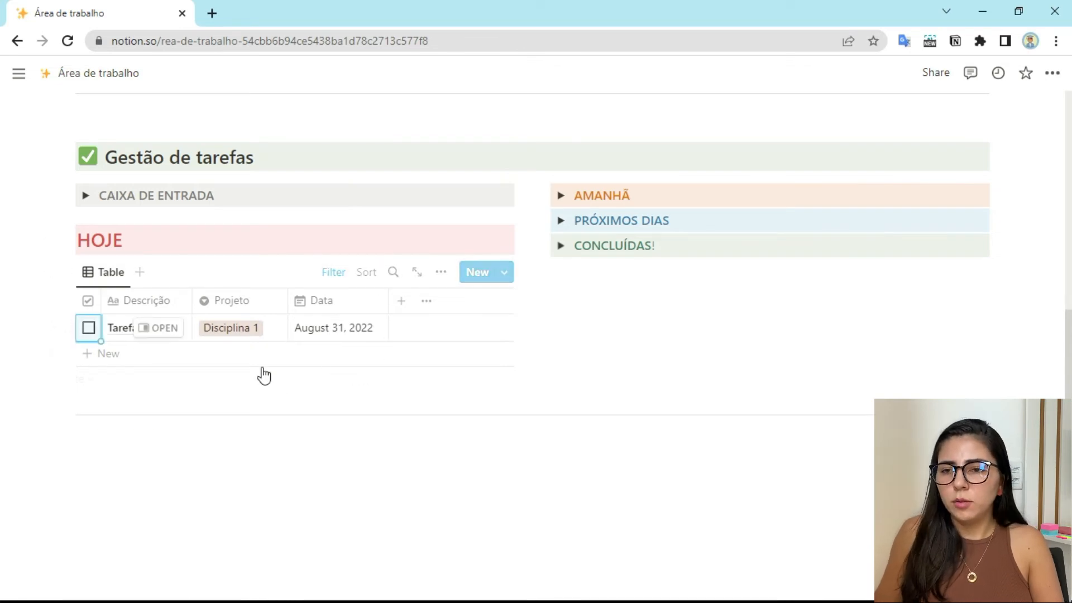
left_click(86, 195)
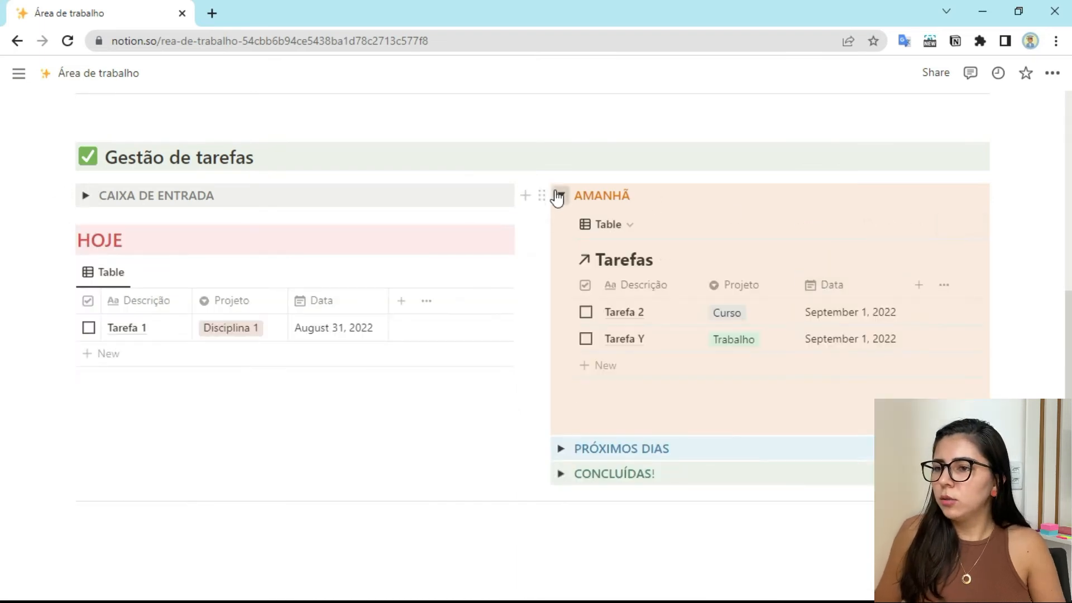
left_click(559, 195)
left_click(558, 221)
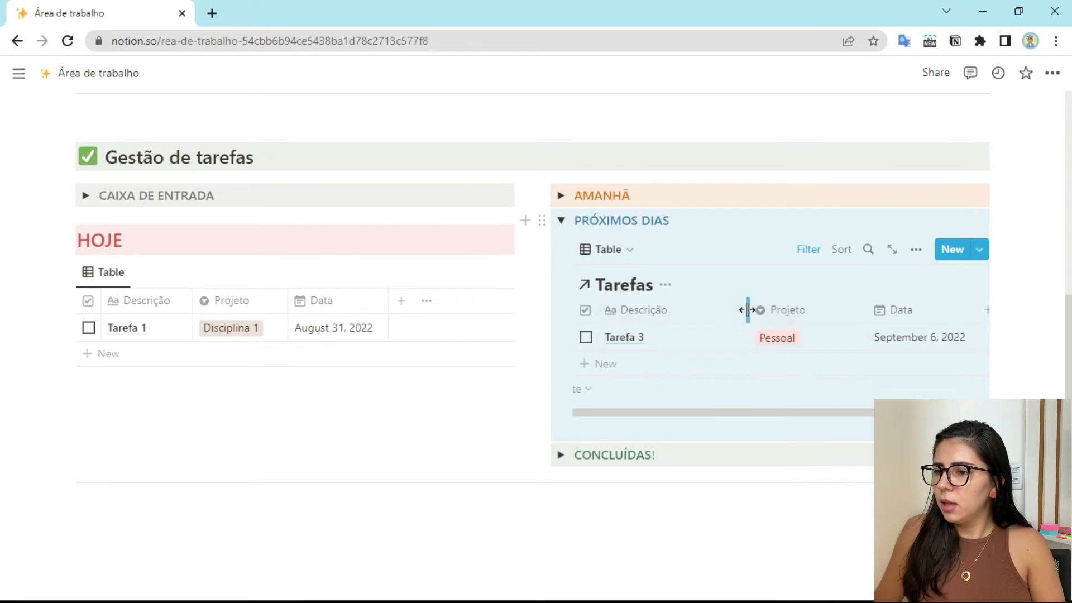
left_click(560, 246)
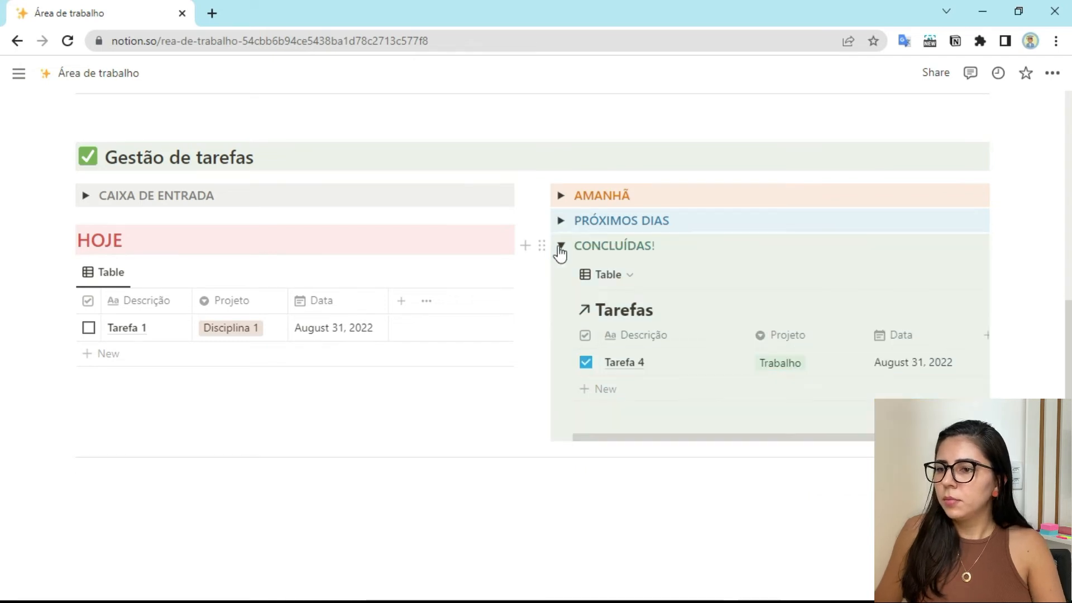
left_click(88, 328)
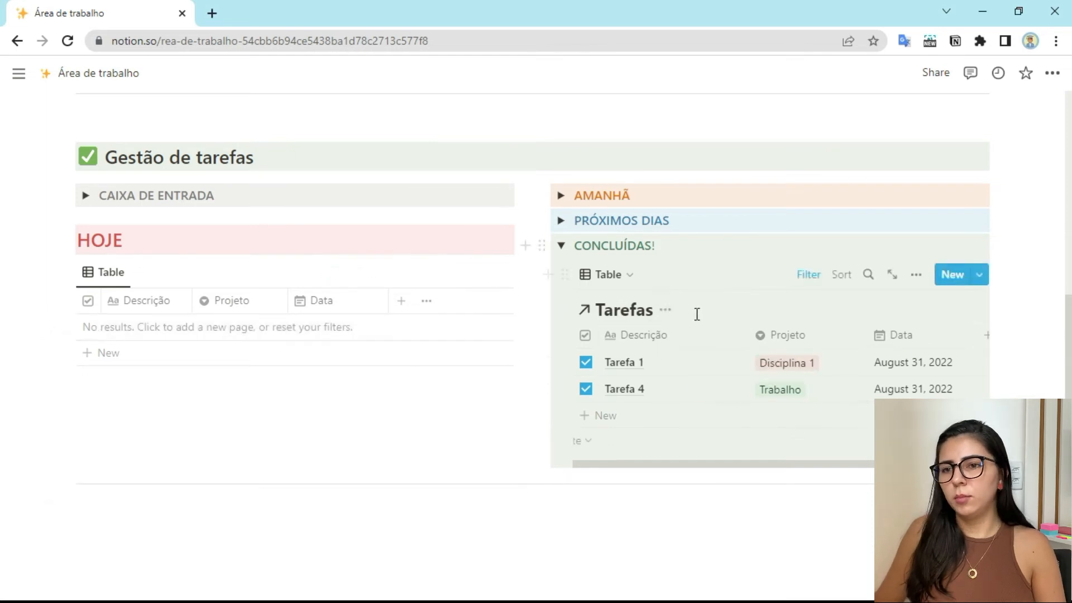
left_click(560, 246)
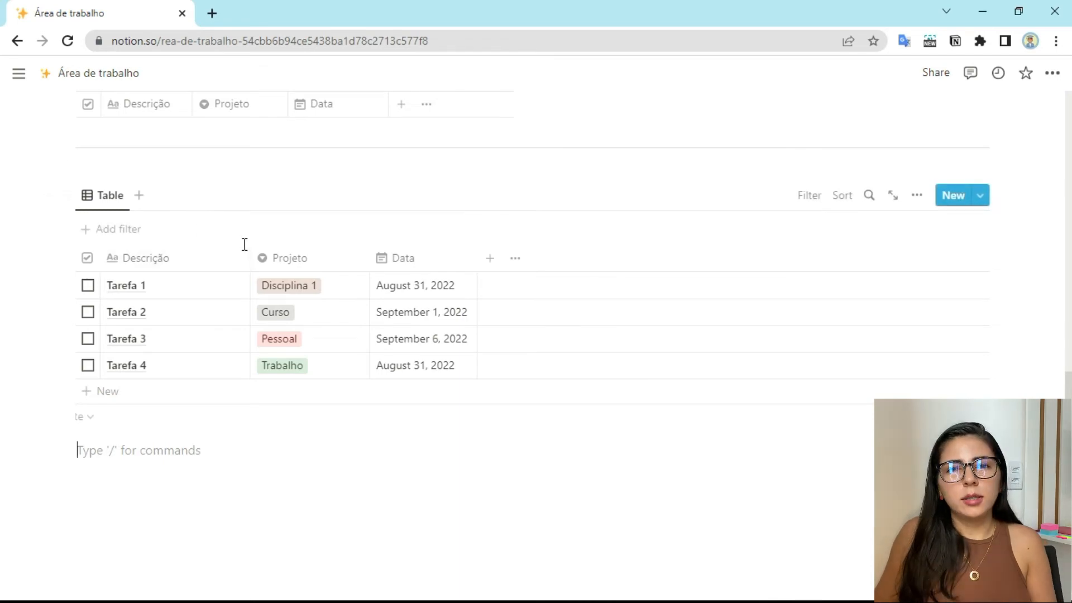
Add a second Table view to the Tarefas (1) database below the divider, and return to its first view
scroll(437, 297, "up", 7)
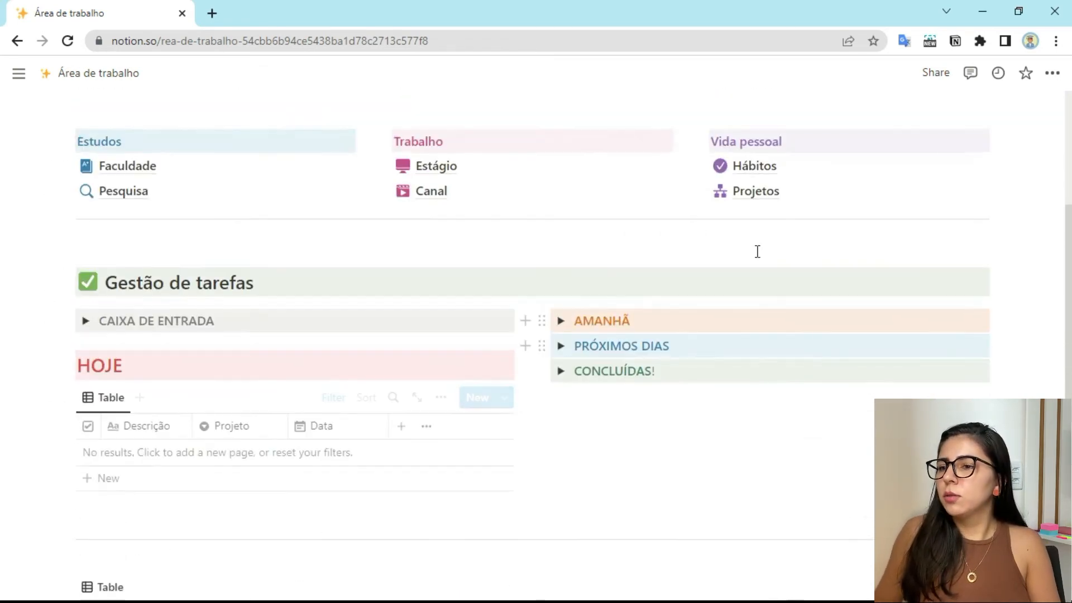
scroll(277, 358, "down", 6)
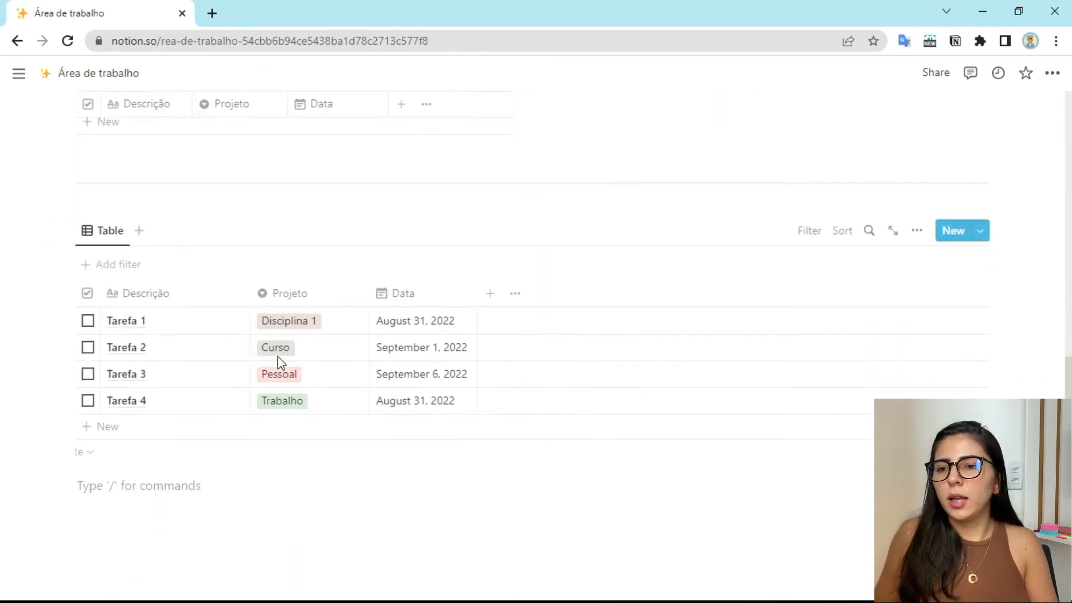
scroll(277, 356, "down", 1)
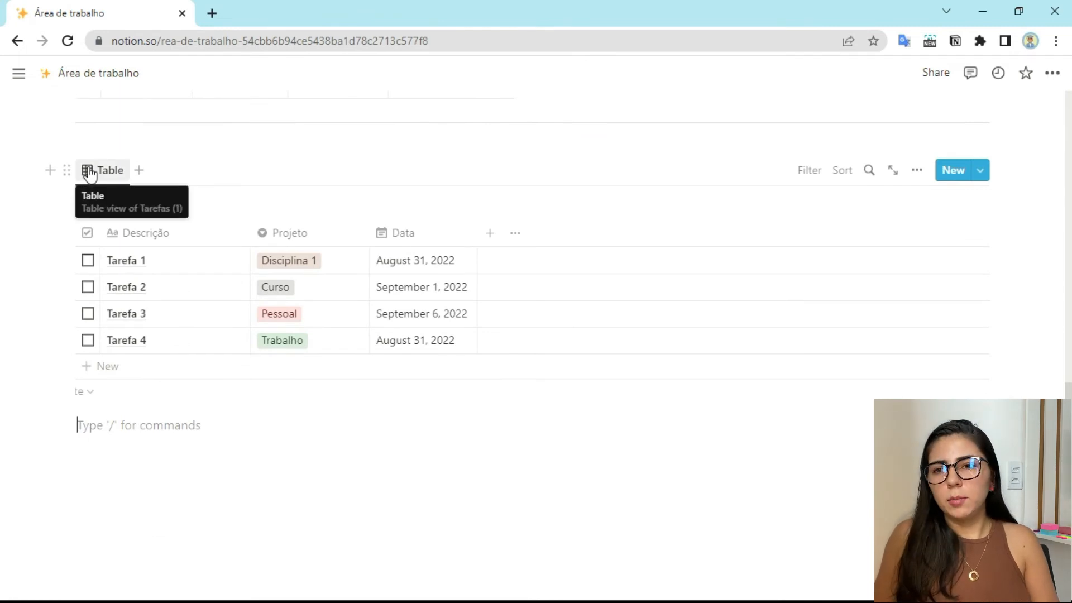
left_click(138, 171)
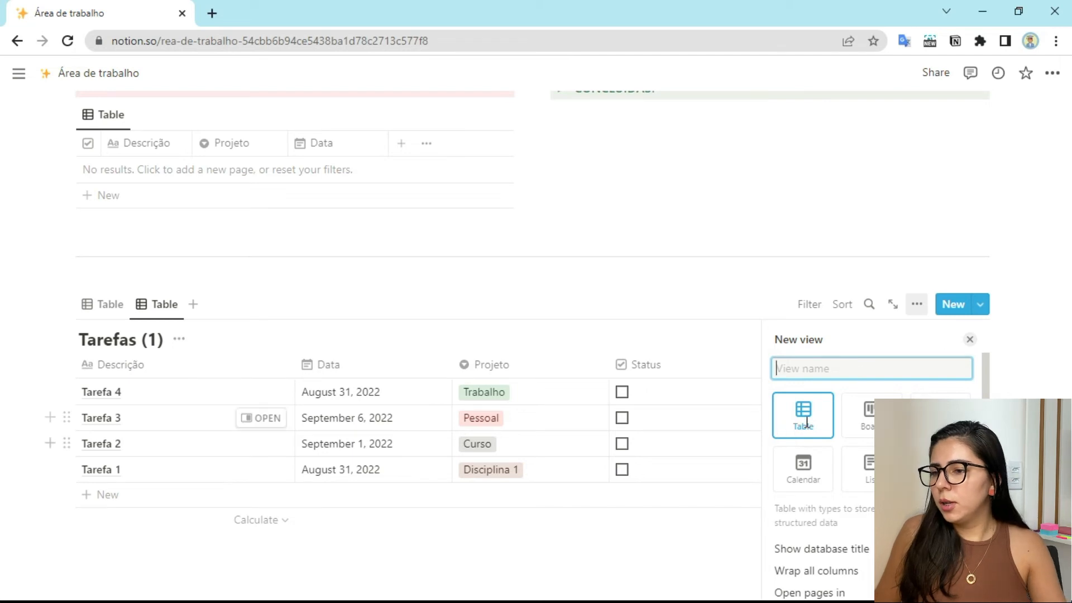
left_click(971, 340)
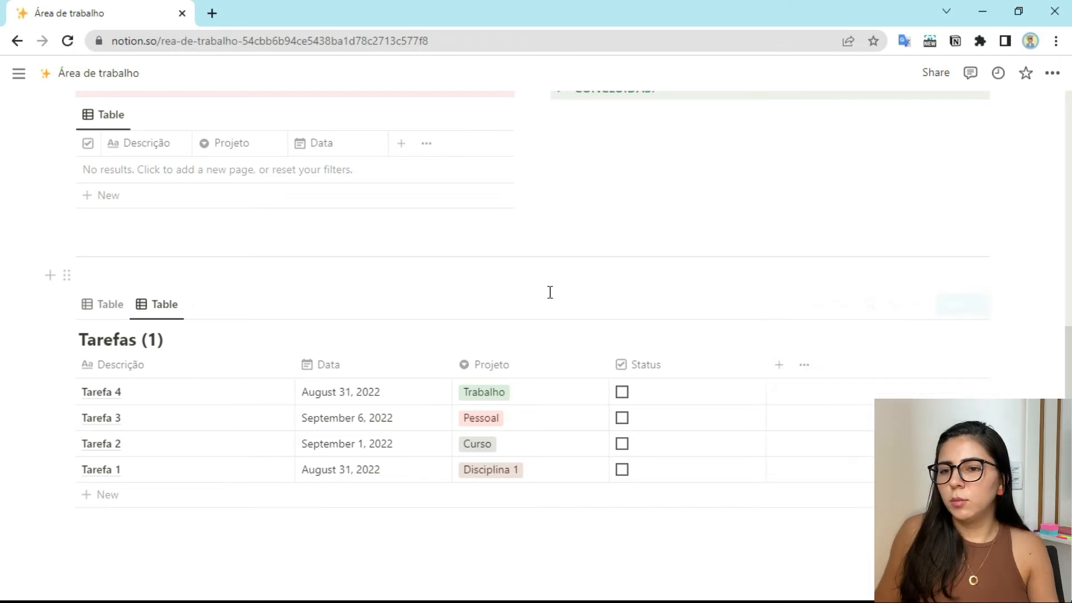
scroll(342, 306, "down", 3)
left_click(178, 211)
key("Escape")
left_click(106, 176)
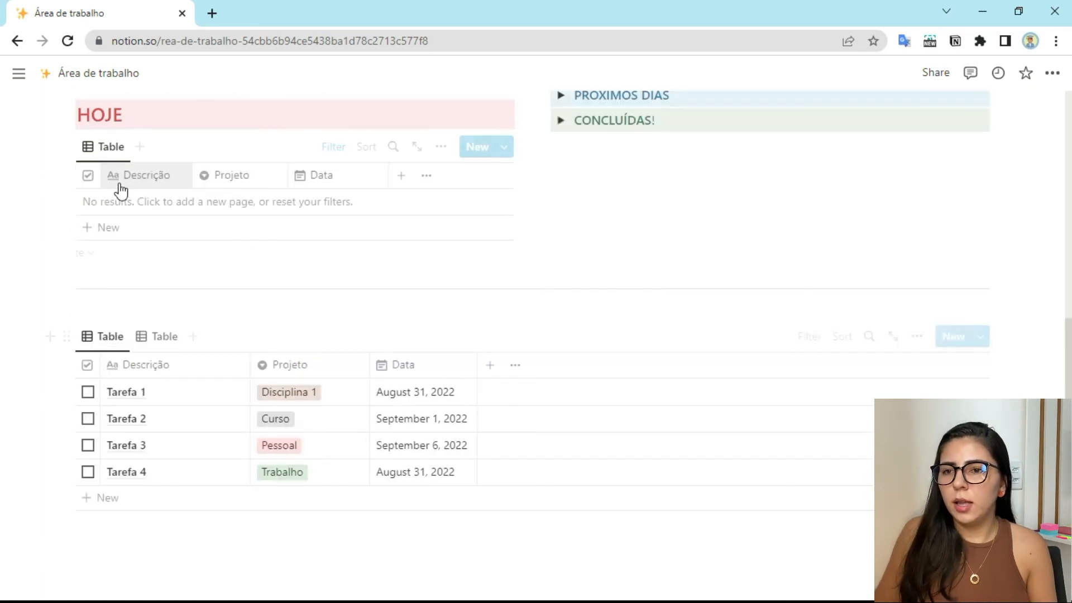
Rename the first view of the Tarefas (1) database as Hoje
left_click(106, 337)
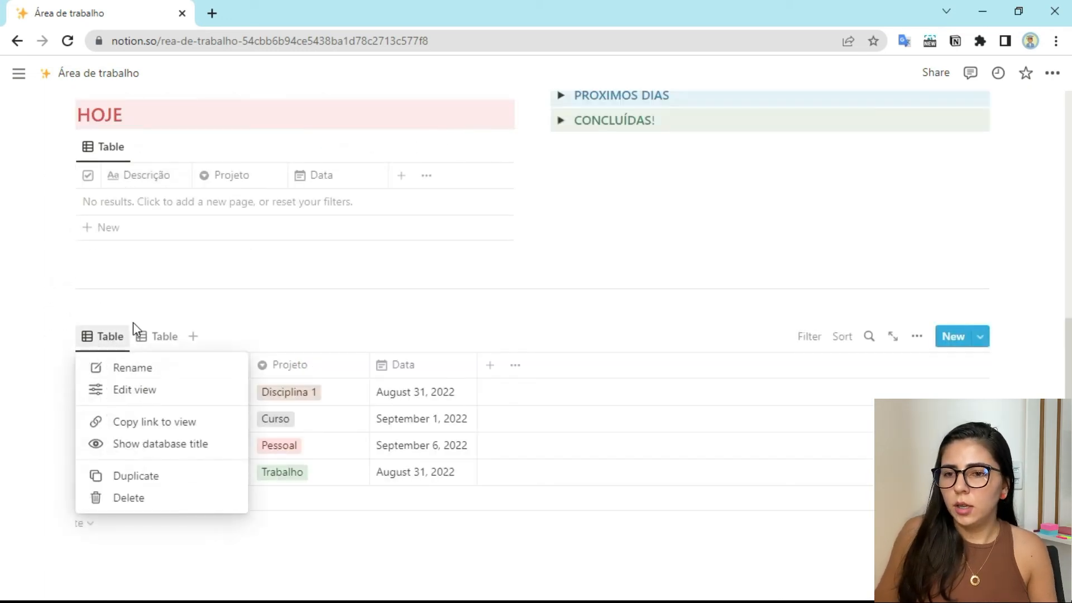
left_click(129, 389)
type("Hoje")
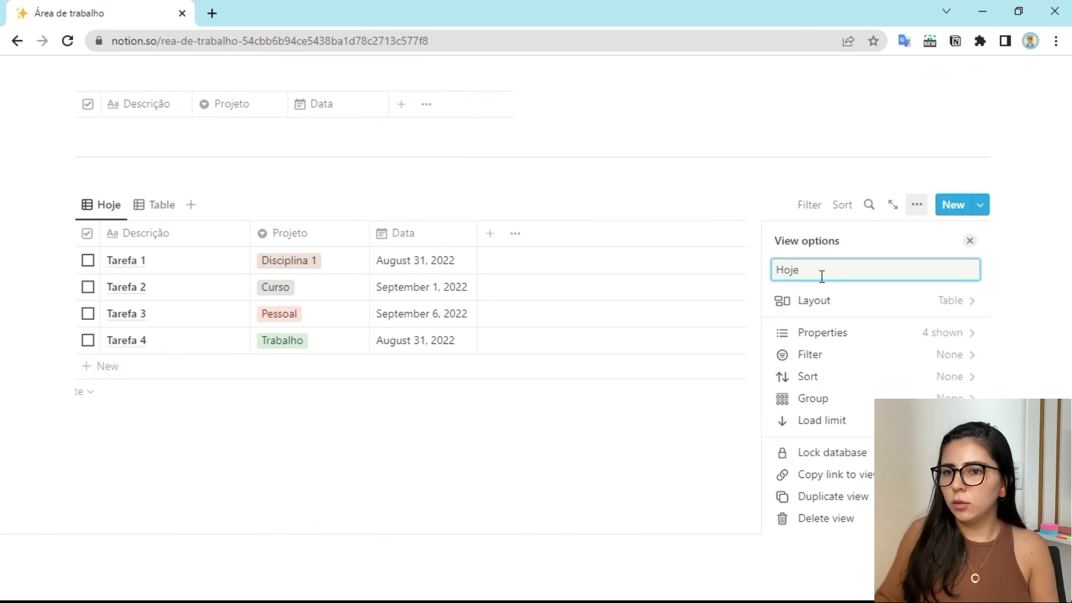
left_click(969, 240)
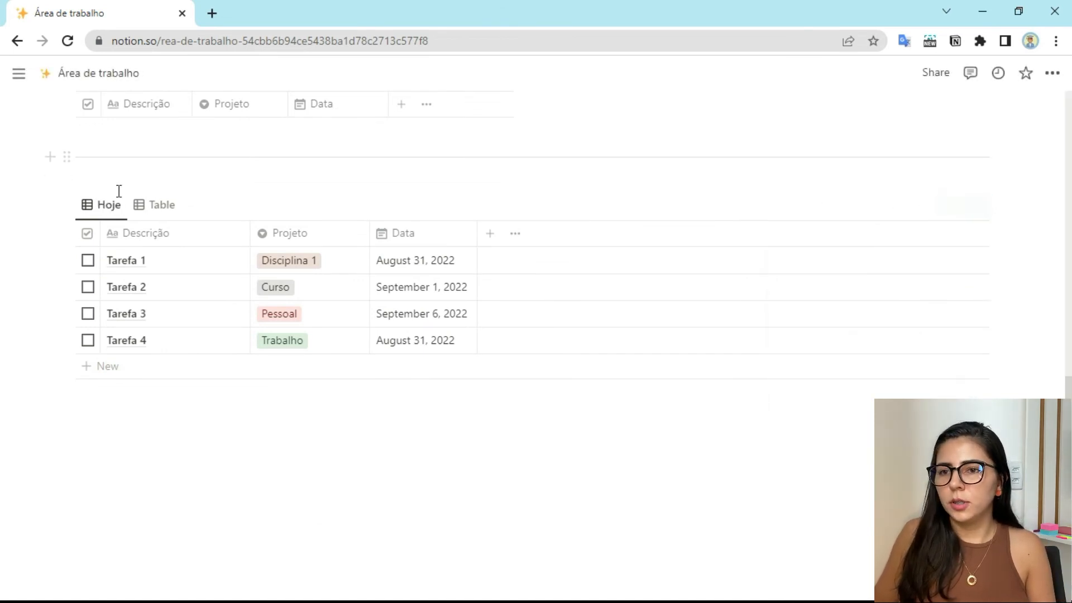
Rename the second view of the Tarefas (1) database as Amanhã
left_click(155, 218)
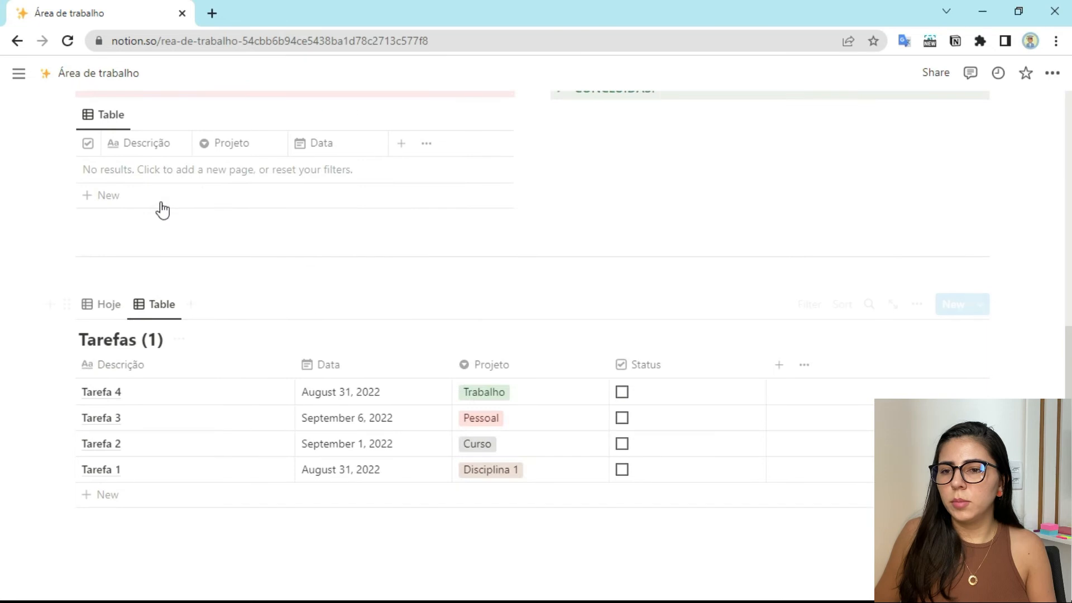
left_click(157, 302)
left_click(187, 336)
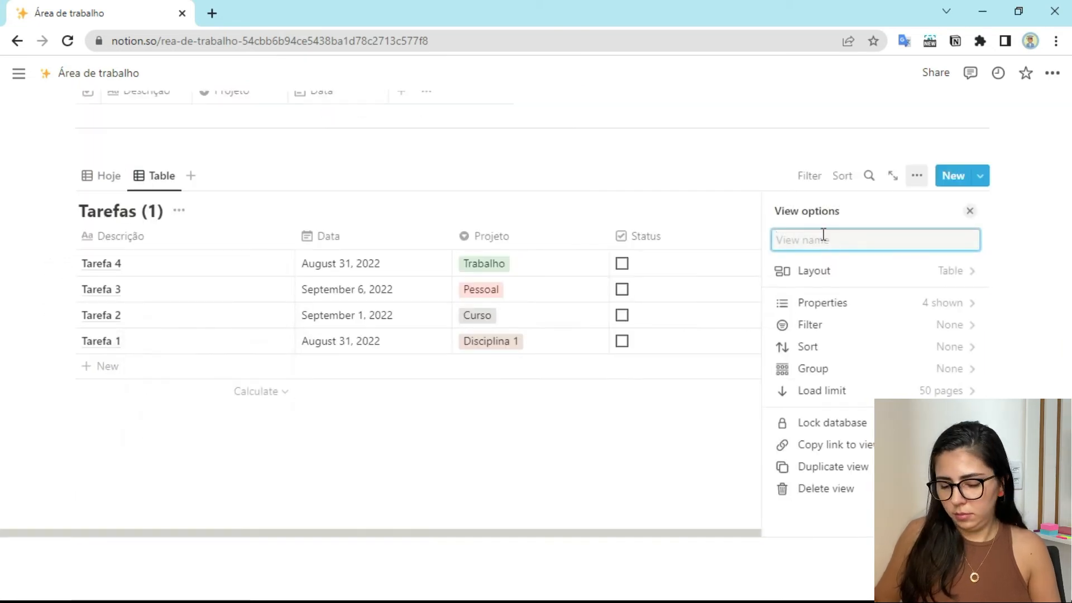
type("Amanhã")
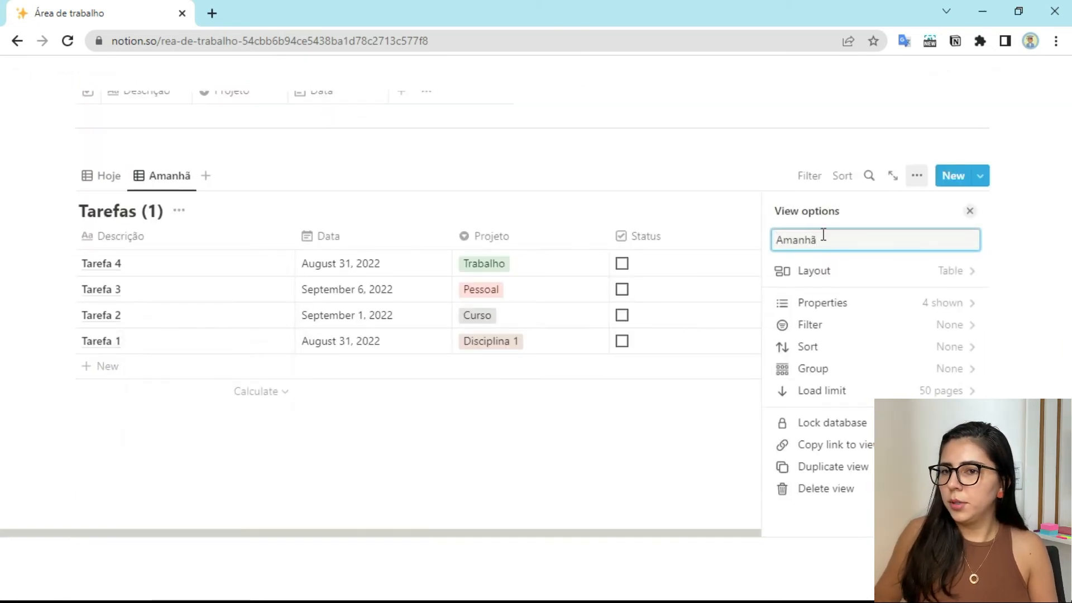
left_click(972, 212)
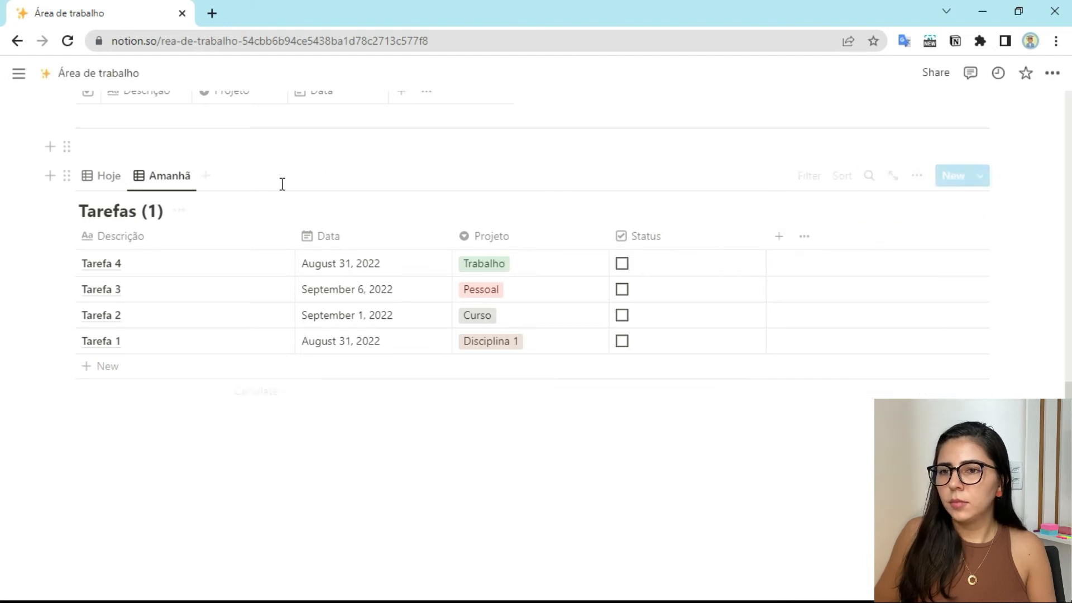
Add table views named Próximos dias and Concluídas! to the database and look through its four views
left_click(205, 176)
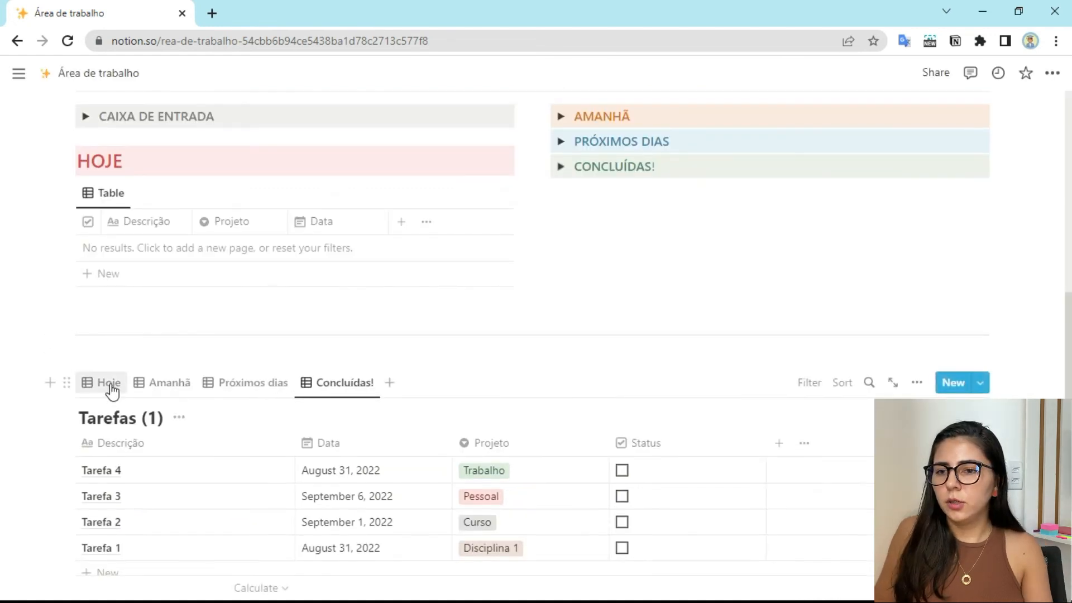
left_click(107, 384)
left_click(150, 384)
left_click(226, 388)
left_click(318, 387)
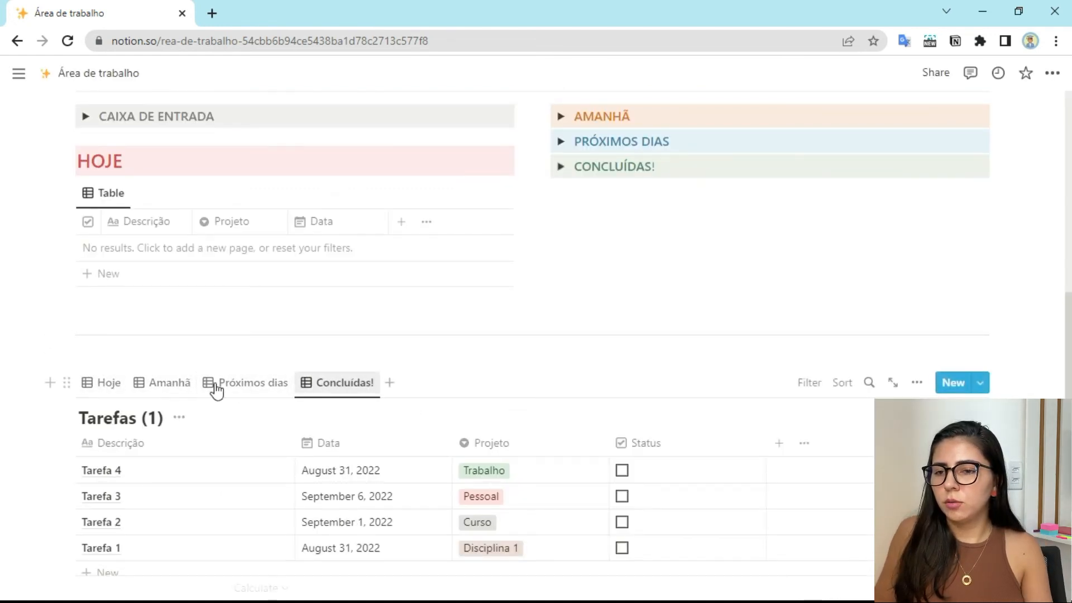
Add a table view named Caixa de entrada and place it directly after Hoje
left_click(110, 384)
left_click(389, 382)
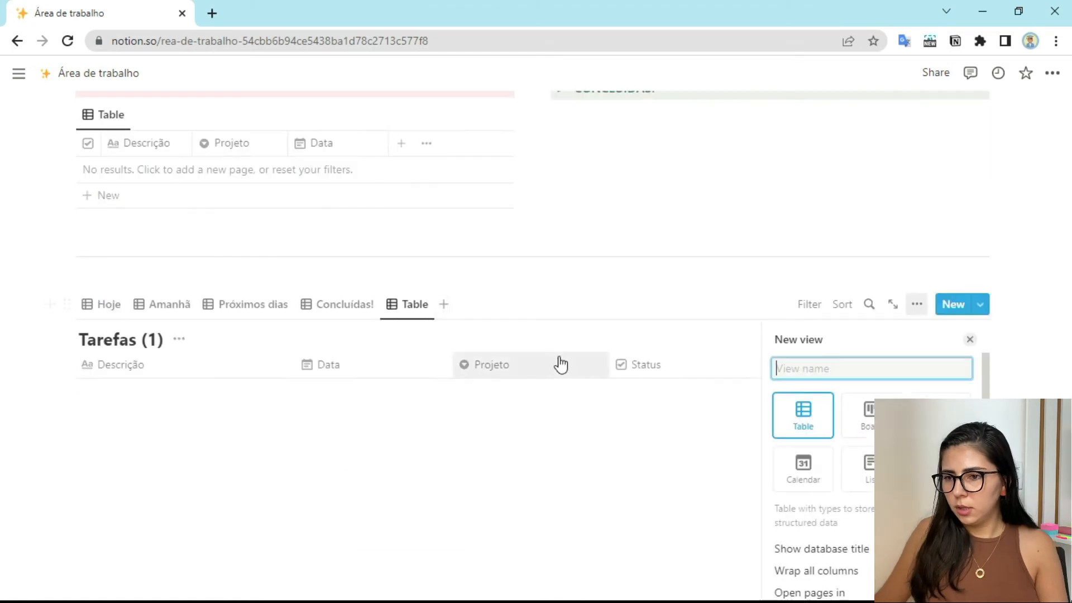
type("Caixa de ent")
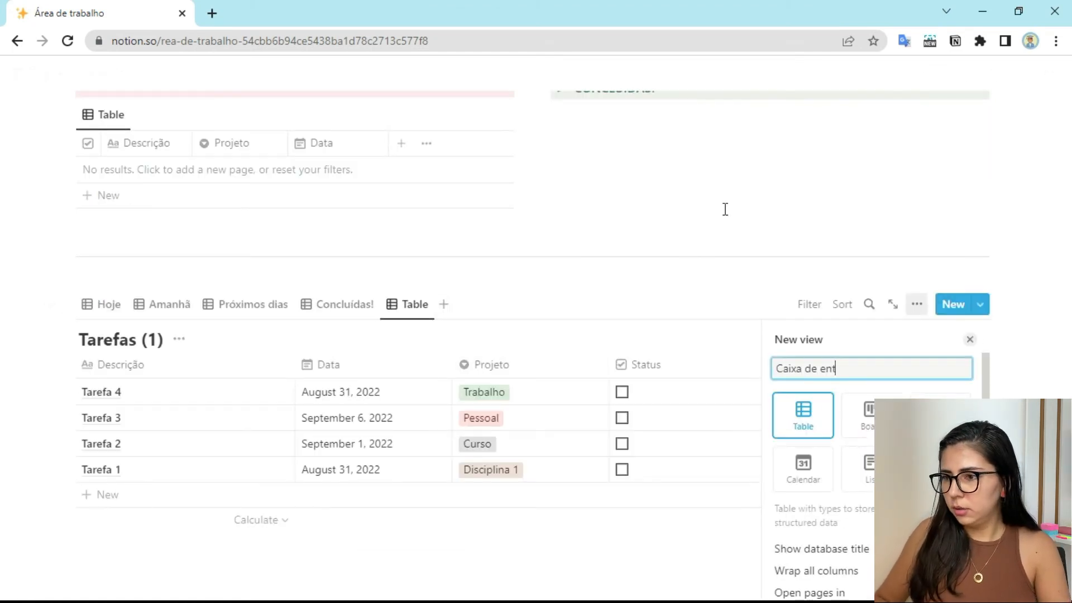
type("rada")
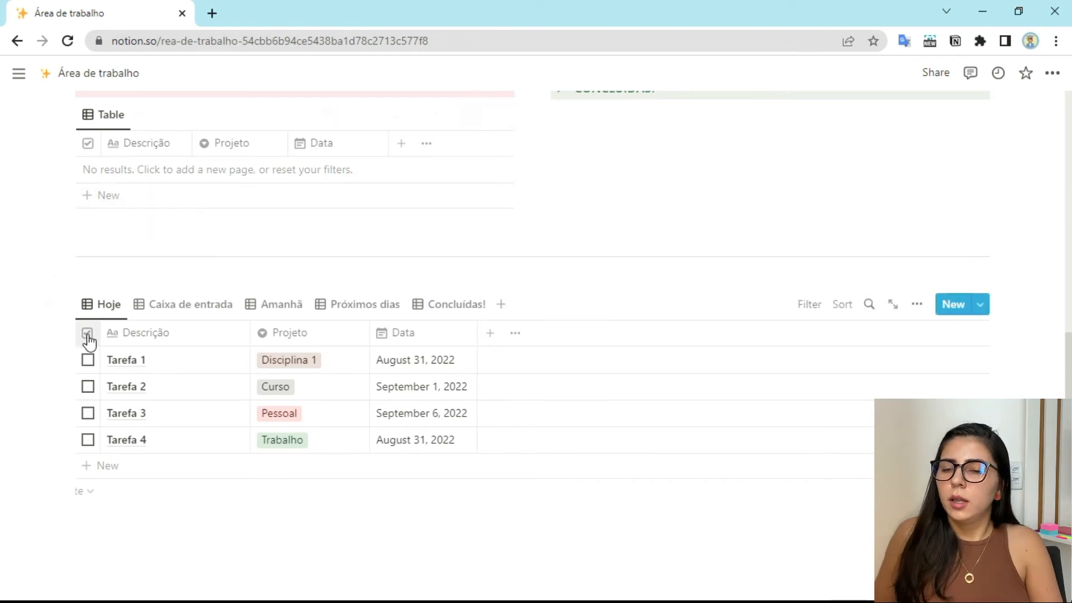
Filter the Hoje view to tasks whose Status is Unchecked
left_click(138, 219)
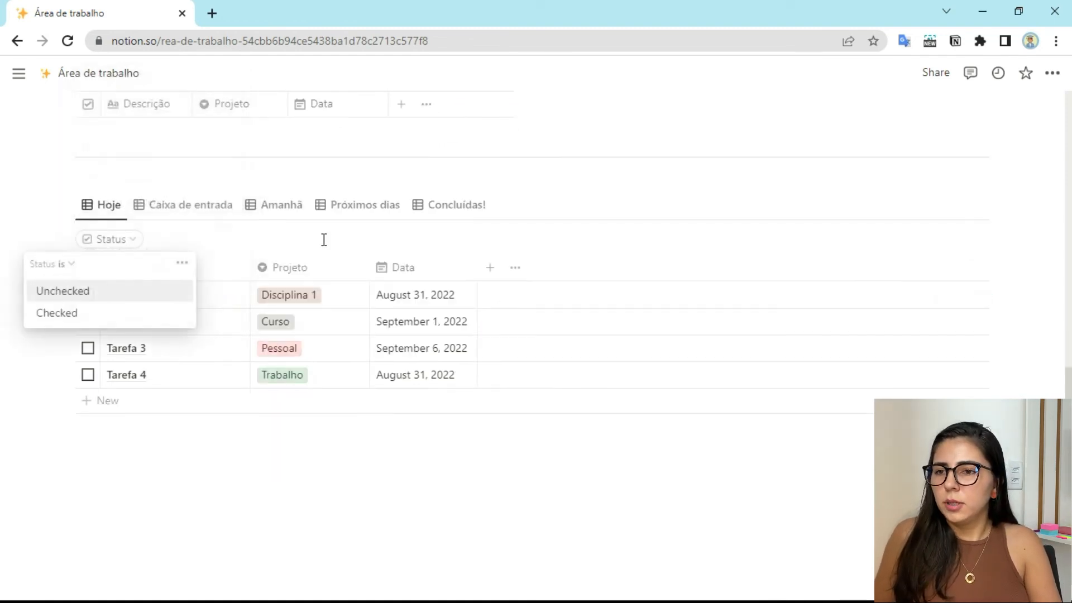
left_click(104, 294)
Make Status the first column in the Caixa de entrada view and narrow it to checkbox width
left_click(179, 206)
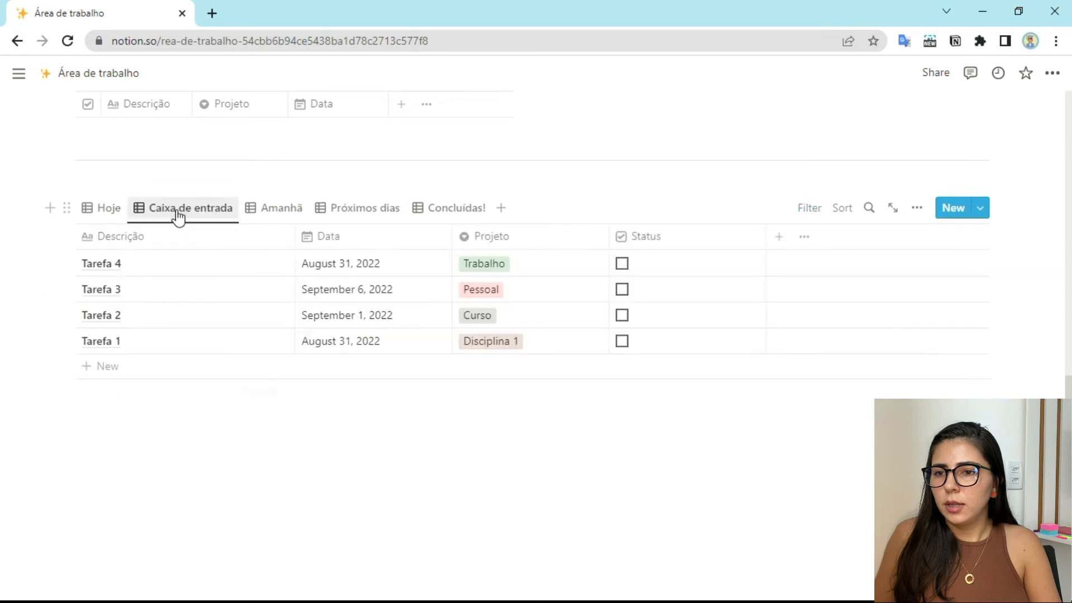
left_click_drag(636, 236, 111, 249)
left_click_drag(230, 236, 98, 238)
left_click(87, 237)
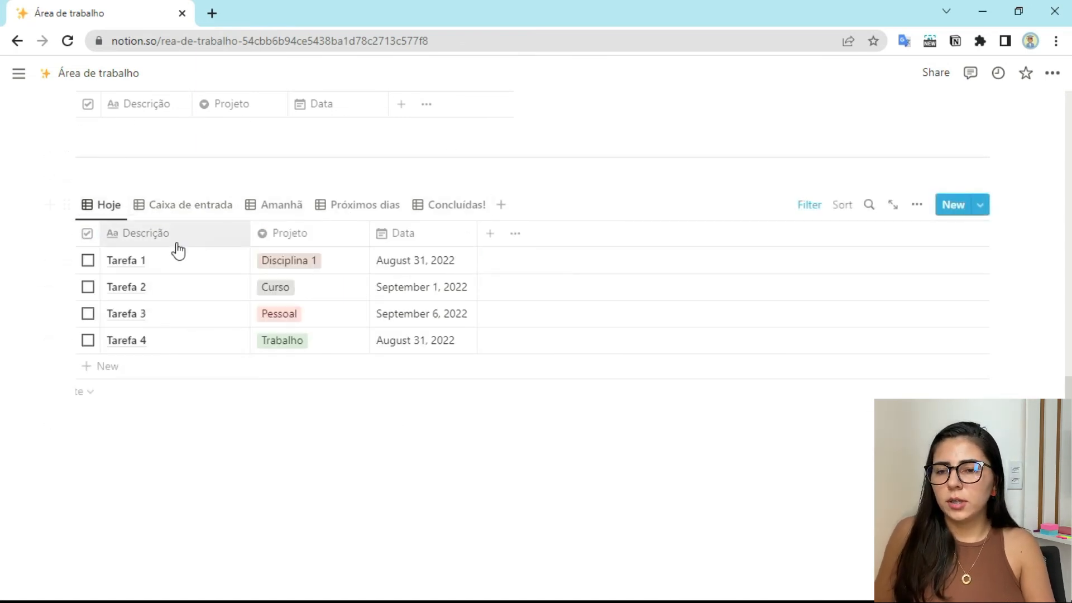
Filter the Hoje view to tasks whose Data is Today
left_click(424, 234)
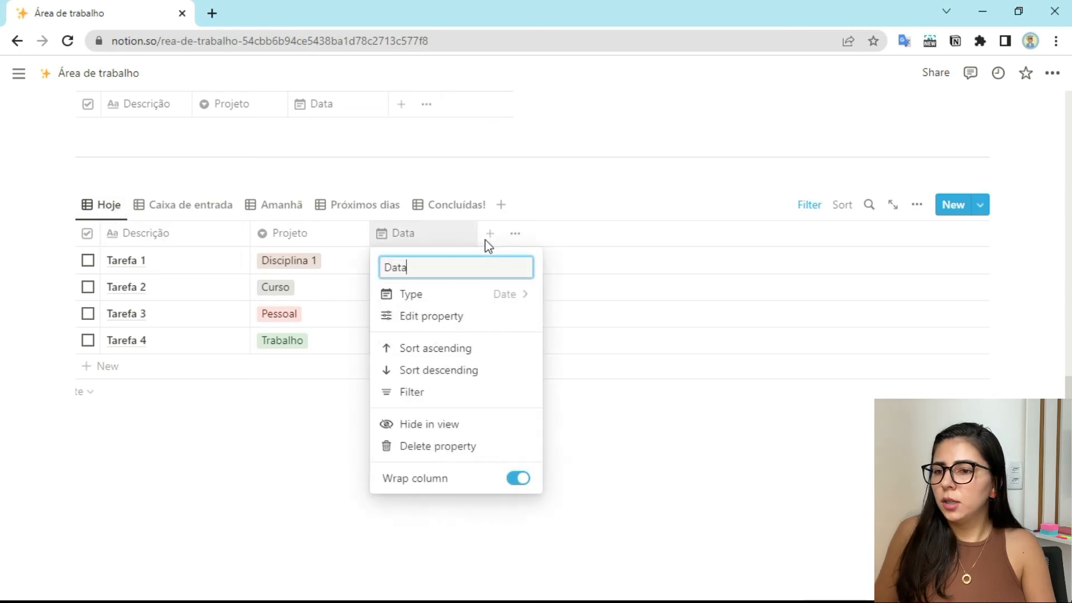
left_click(429, 393)
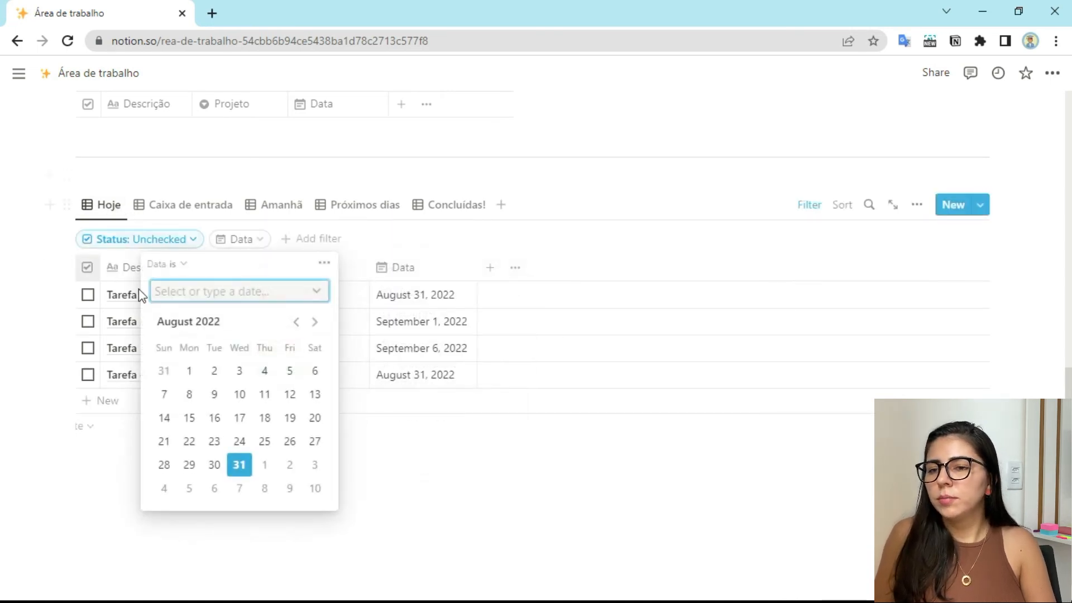
left_click(184, 265)
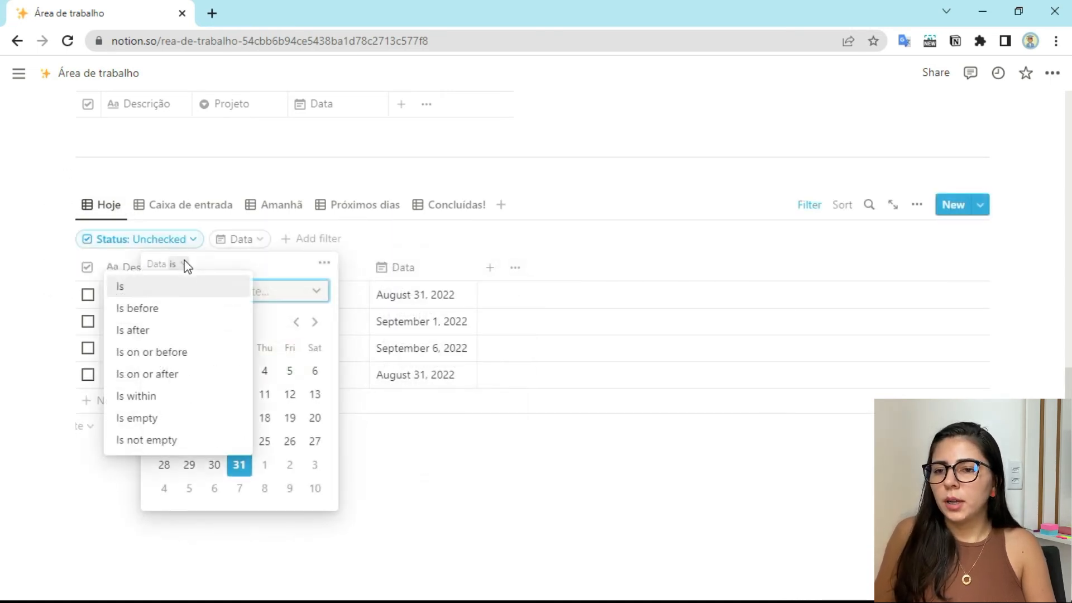
left_click(325, 298)
left_click(316, 290)
left_click(207, 343)
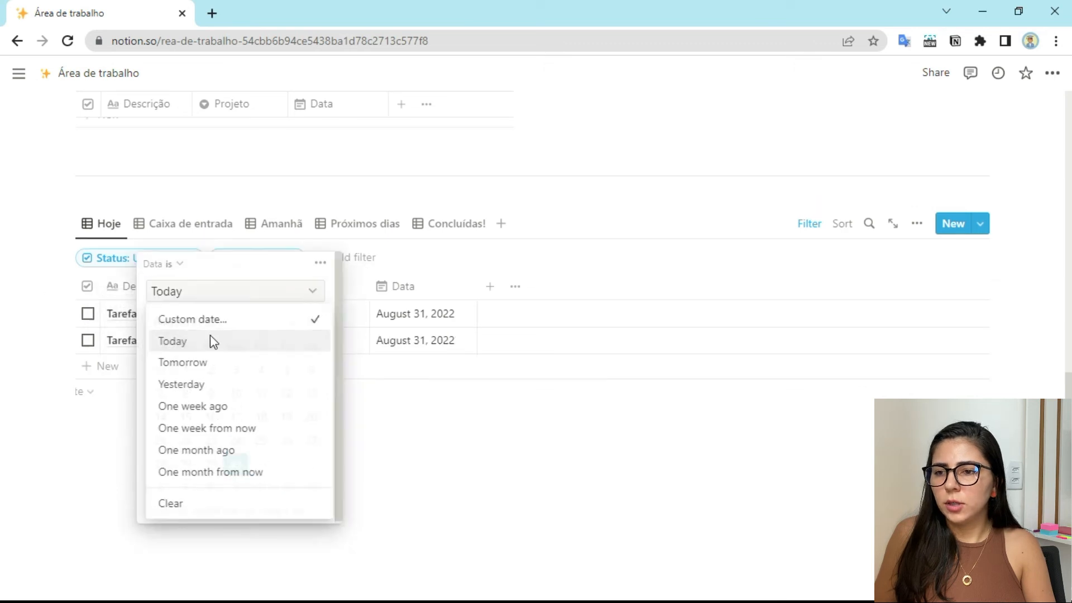
left_click(444, 412)
Filter the Caixa de entrada view to tasks whose Data is empty
left_click(190, 223)
left_click(370, 253)
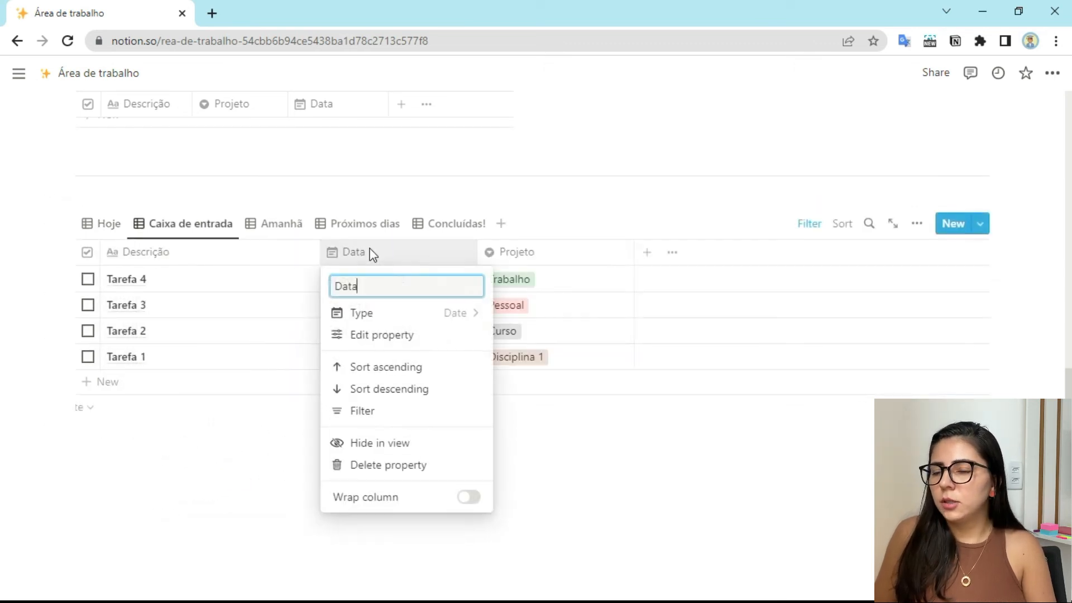
left_click(357, 411)
left_click(177, 268)
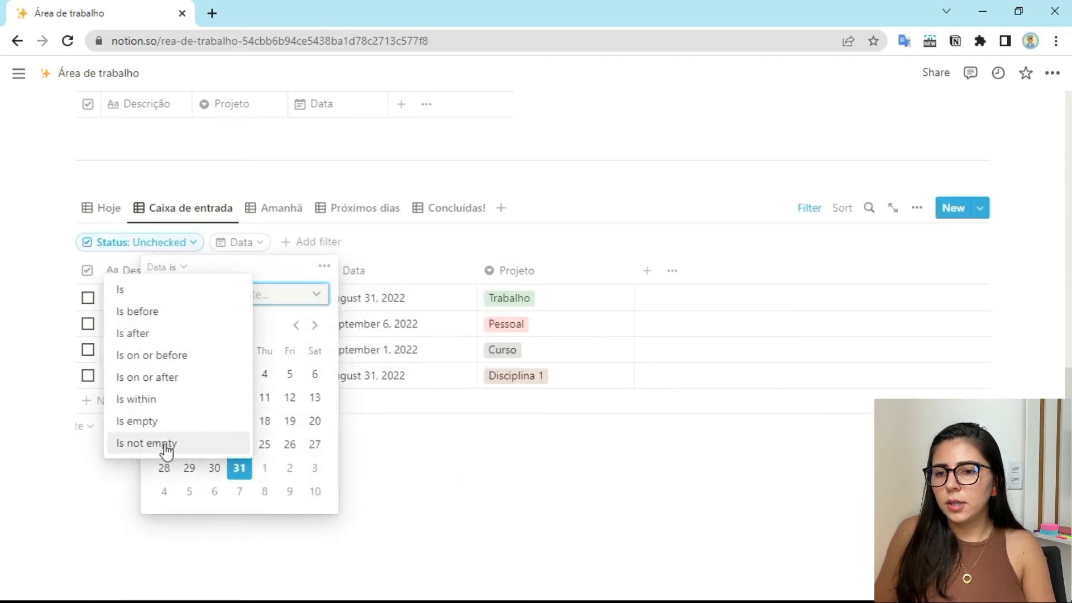
left_click(218, 421)
In the Amanhã view, arrange Projeto before Data beside a narrower Descrição column, and filter to tasks whose Data is Tomorrow
left_click(299, 249)
left_click_drag(359, 239, 241, 235)
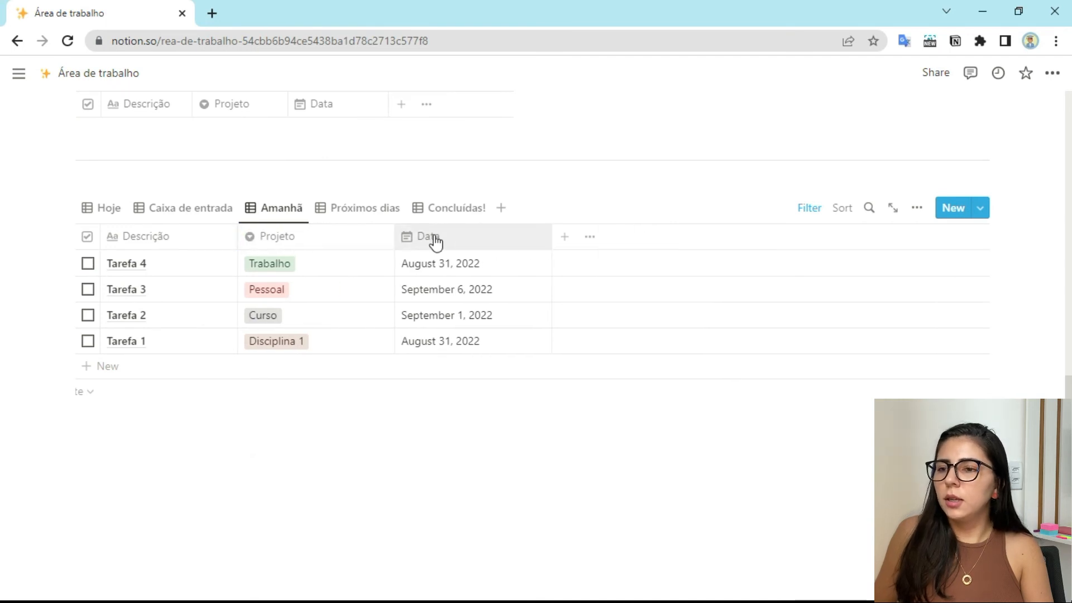
left_click(430, 239)
left_click(447, 391)
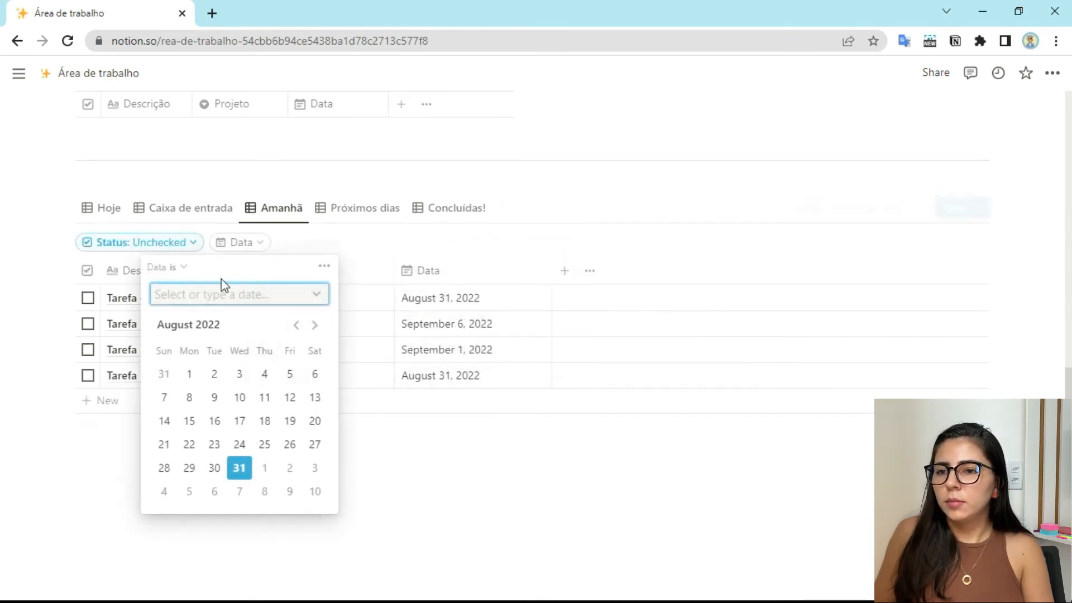
left_click(315, 299)
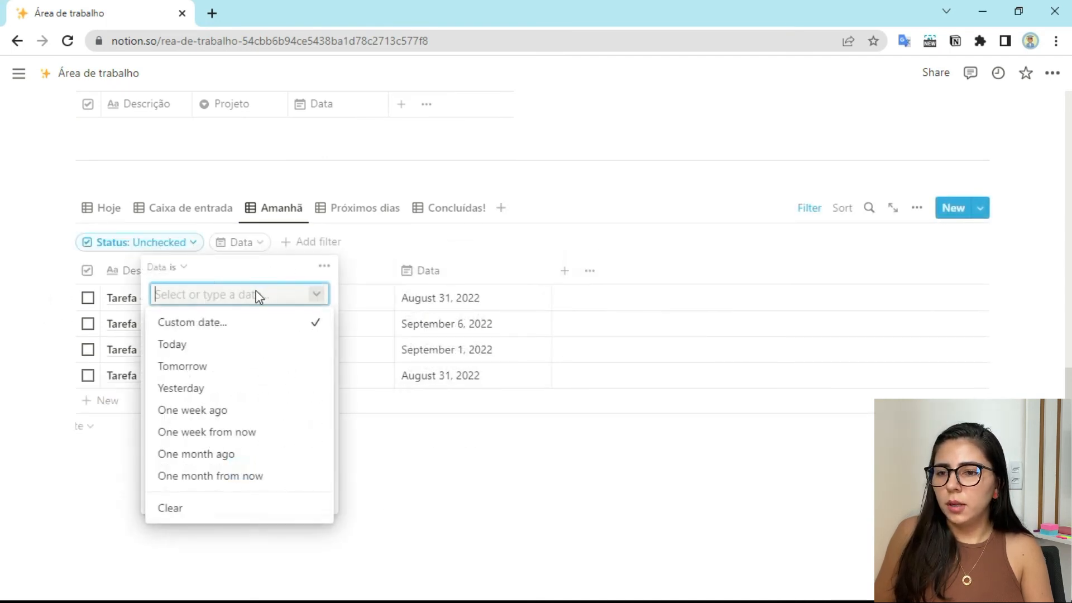
left_click(196, 368)
left_click(439, 407)
left_click(414, 433)
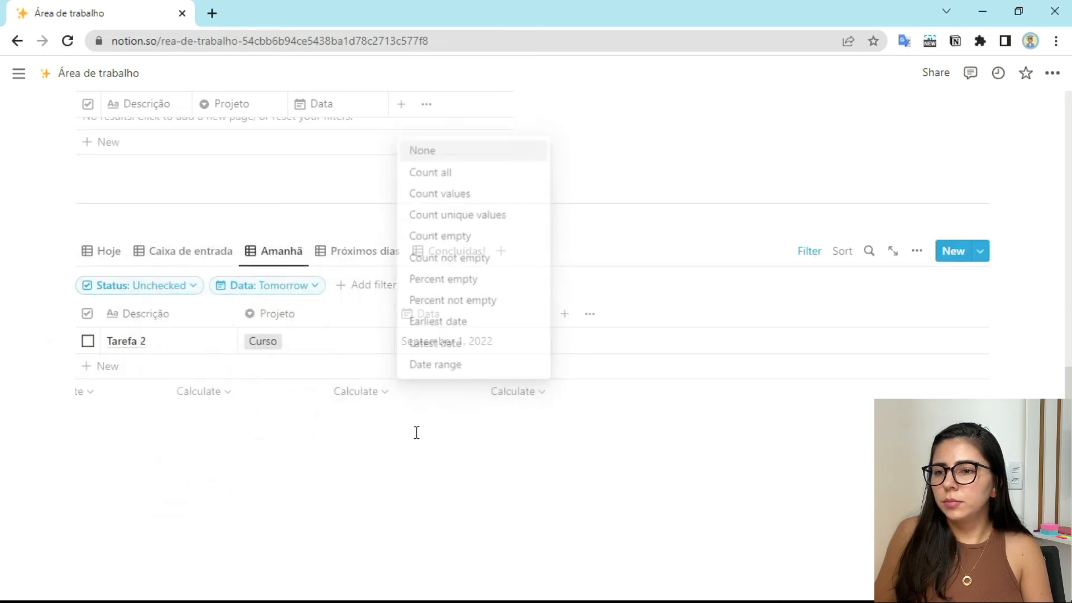
In the Próximos dias view, place the Projeto column before Data and narrow the Descrição column
left_click(366, 259)
scroll(368, 261, "up", 2)
scroll(315, 318, "down", 1)
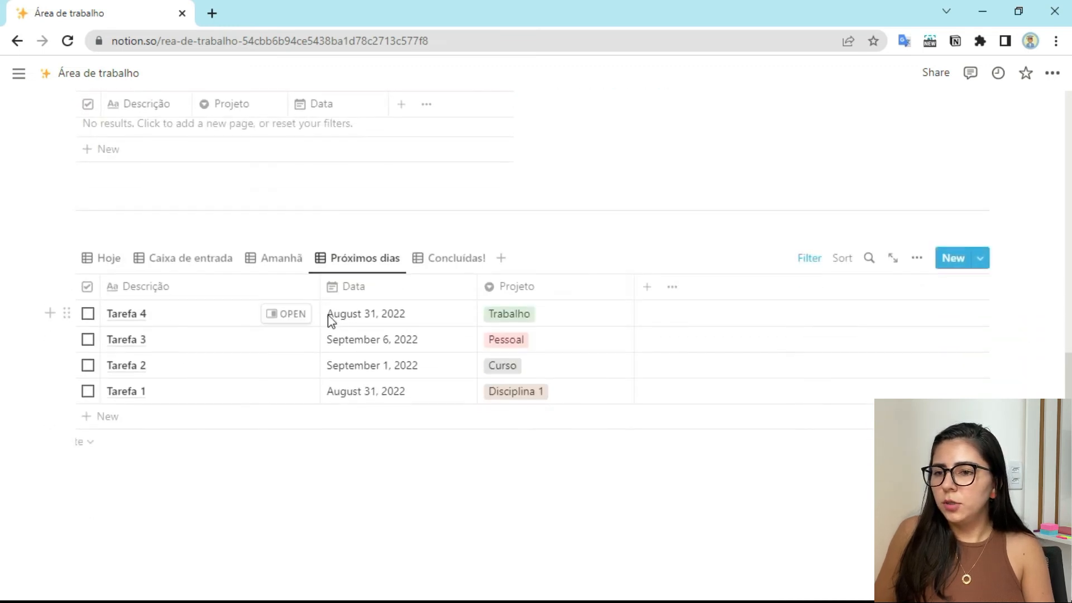
left_click_drag(546, 289, 225, 296)
Filter the Próximos dias view to tasks whose Data is after Tomorrow
left_click(398, 288)
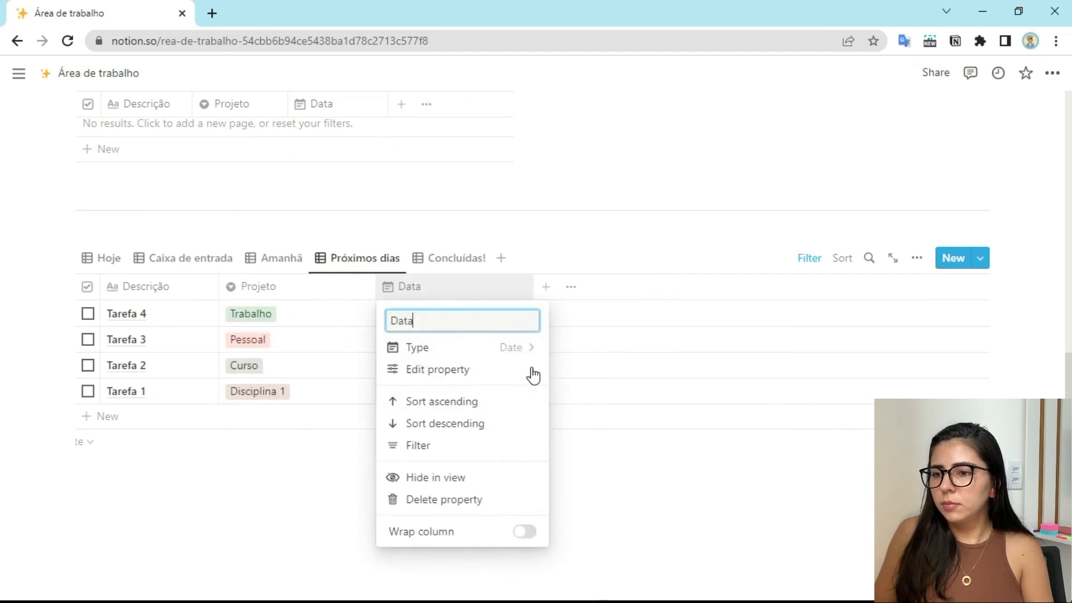
left_click(440, 445)
left_click(167, 267)
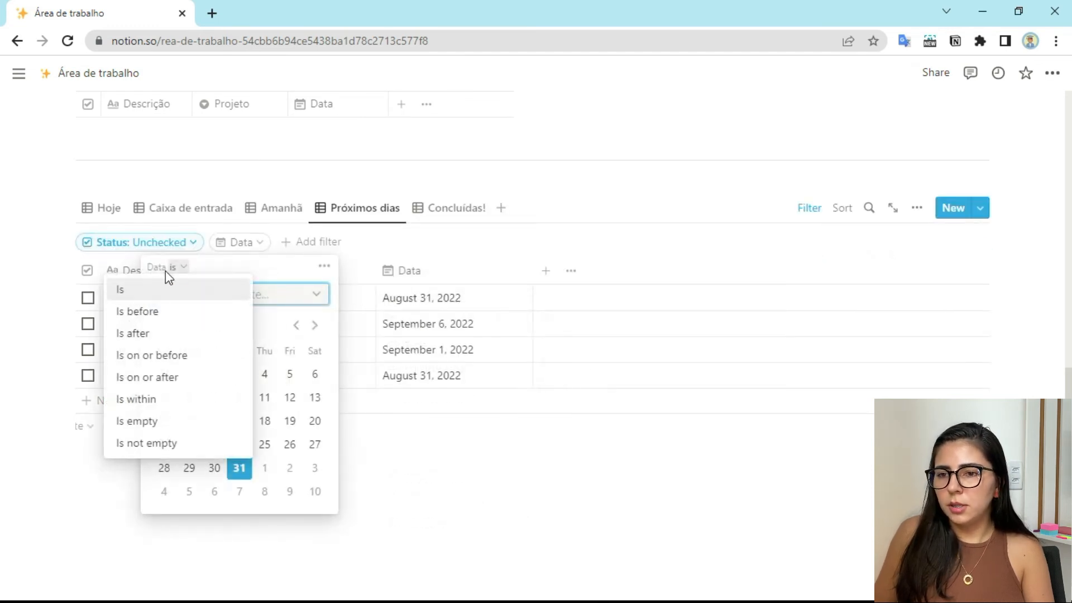
left_click(146, 334)
left_click(318, 297)
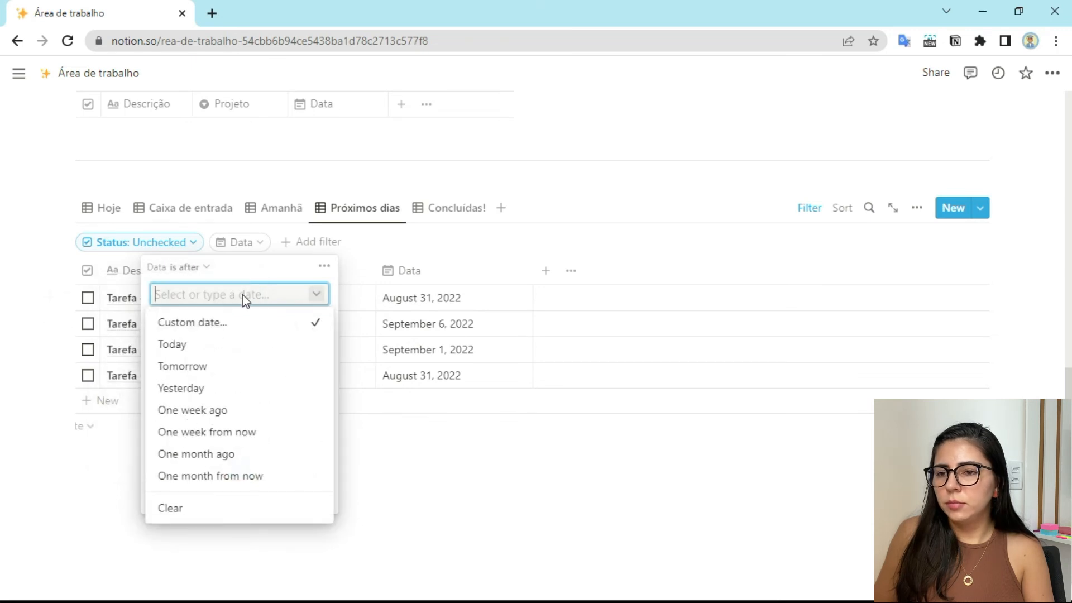
left_click(196, 369)
left_click(457, 443)
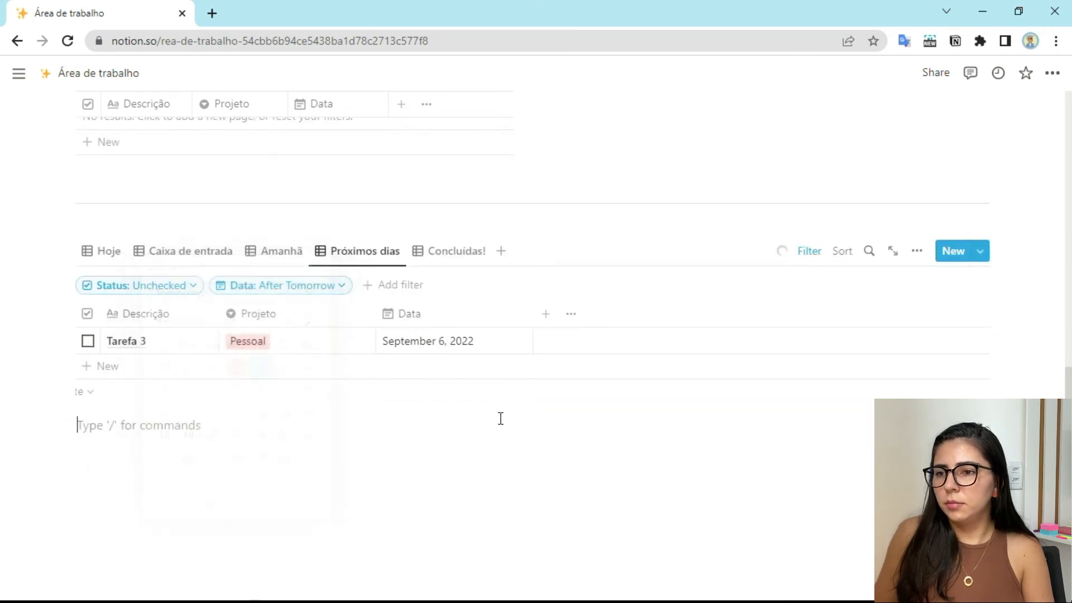
Change the Status filter in the Concluídas! view to Checked
left_click(456, 251)
left_click(808, 209)
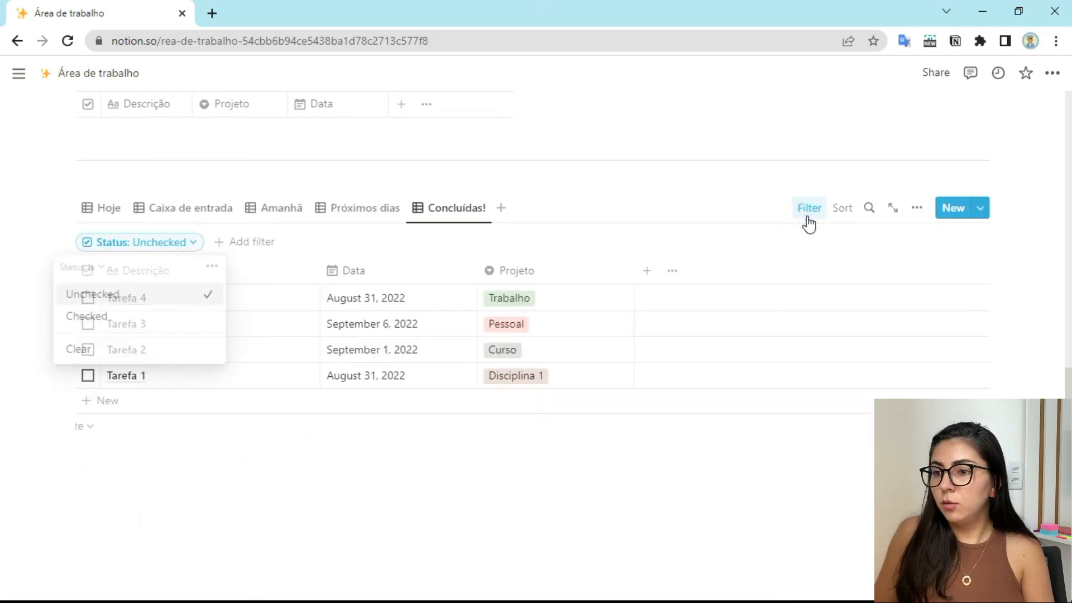
left_click(121, 316)
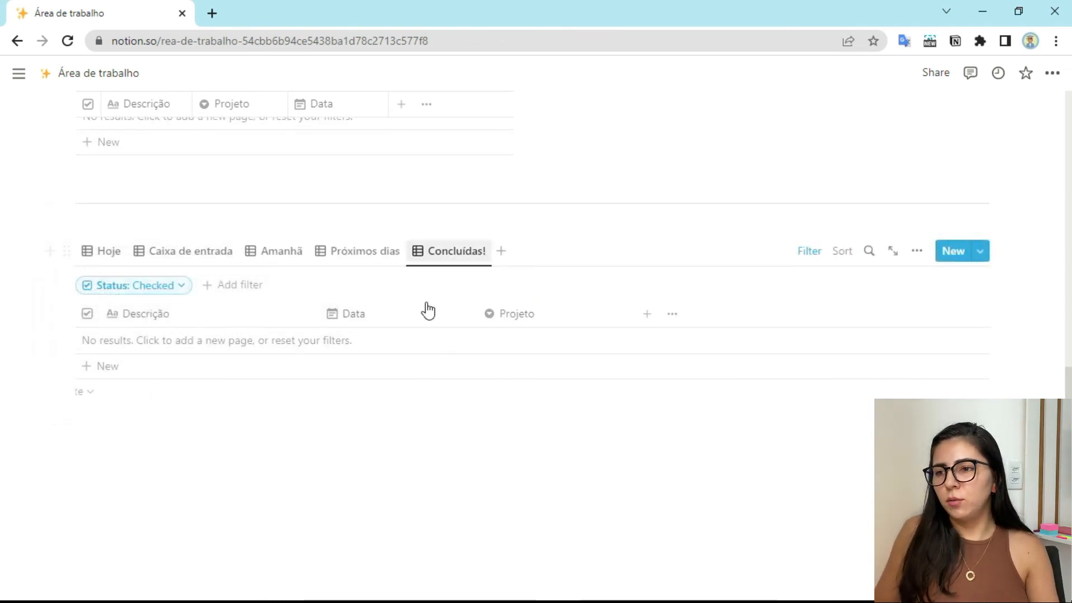
Look through the filtered tasks in all five views of the tabbed database, ending on Hoje
left_click(89, 251)
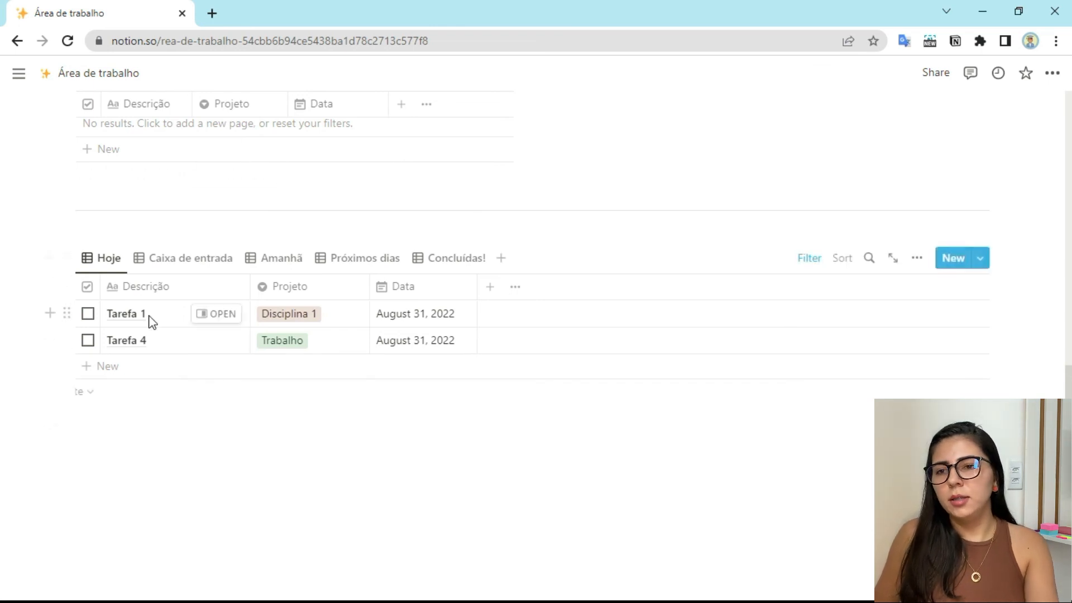
left_click(162, 258)
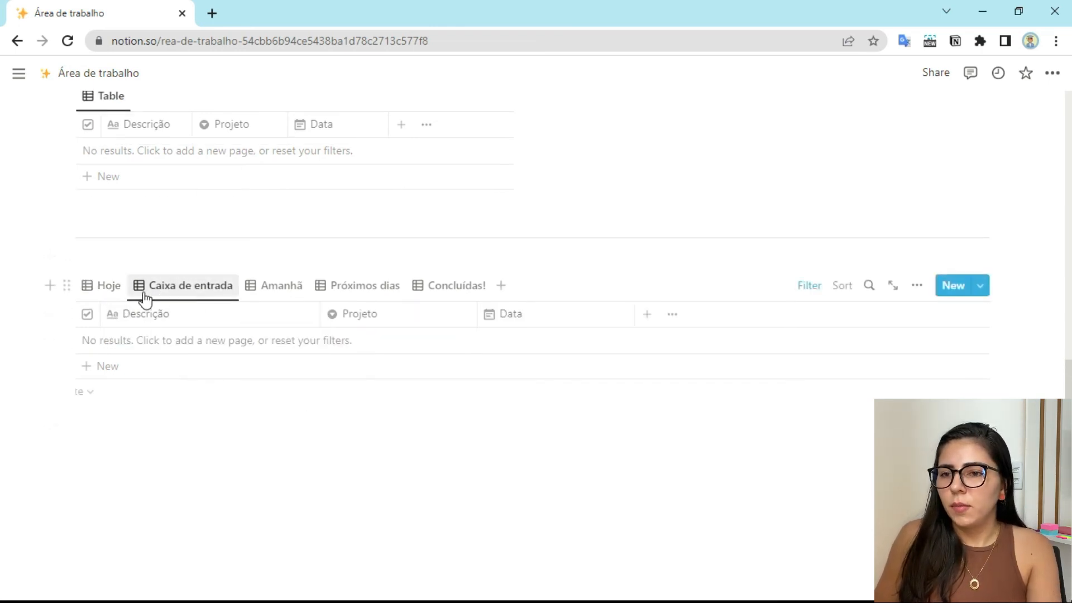
left_click(282, 296)
left_click(348, 296)
left_click(436, 294)
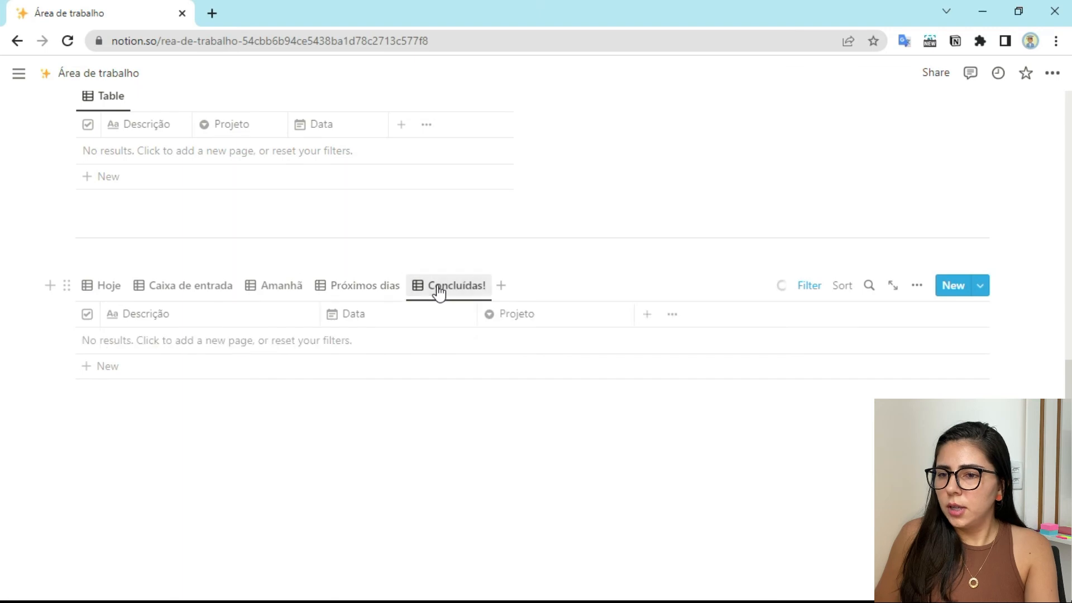
left_click(108, 286)
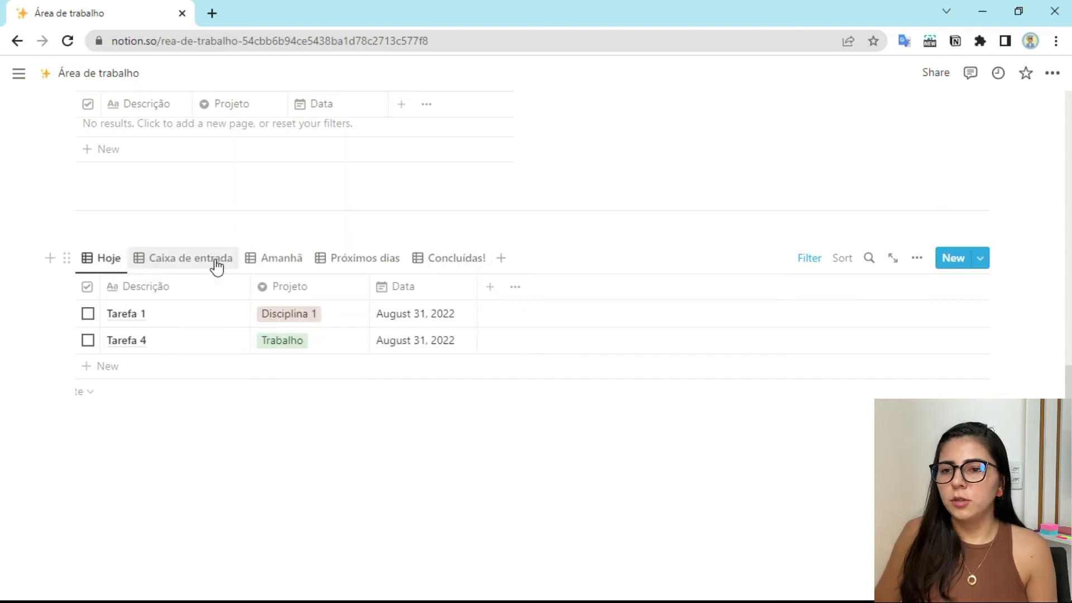
Examine the tasks in the AMANHÃ toggle under Gestão de tarefas, collapse it and return to the tabbed database
scroll(263, 318, "up", 5)
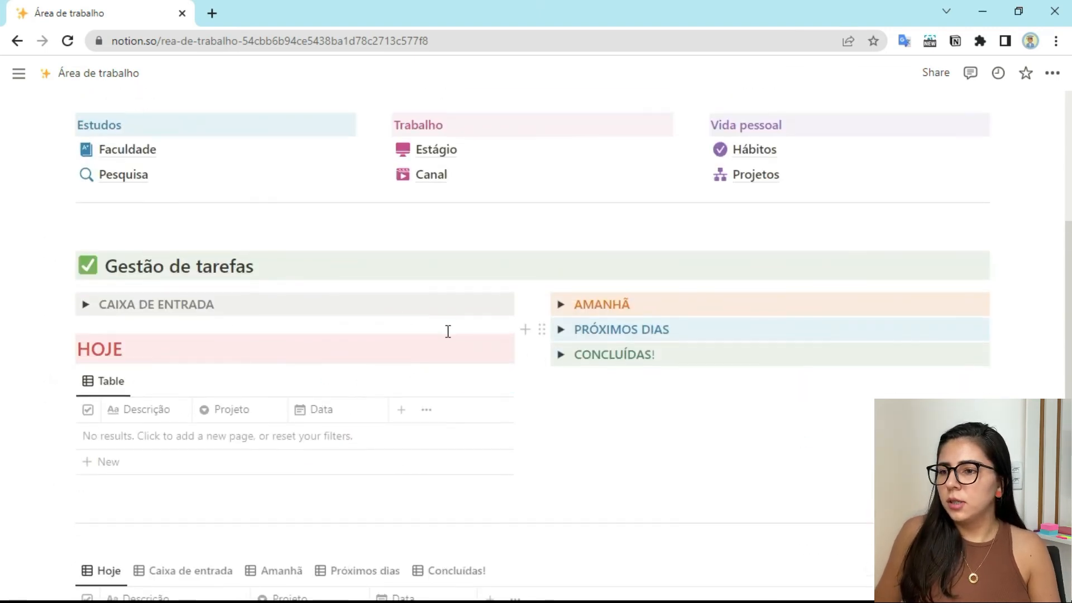
scroll(446, 329, "down", 3)
left_click(561, 148)
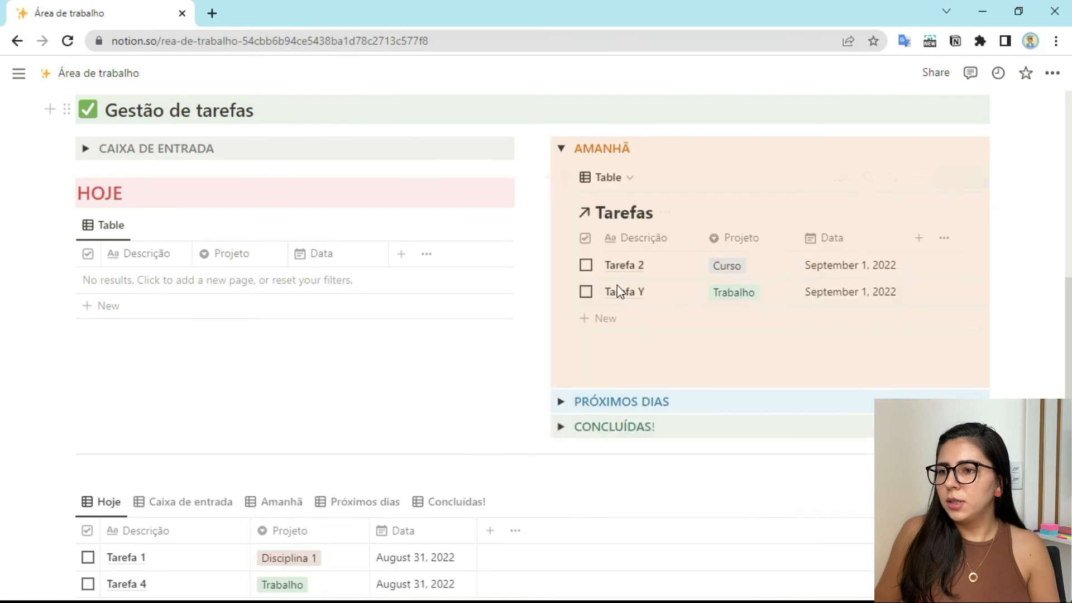
left_click(562, 151)
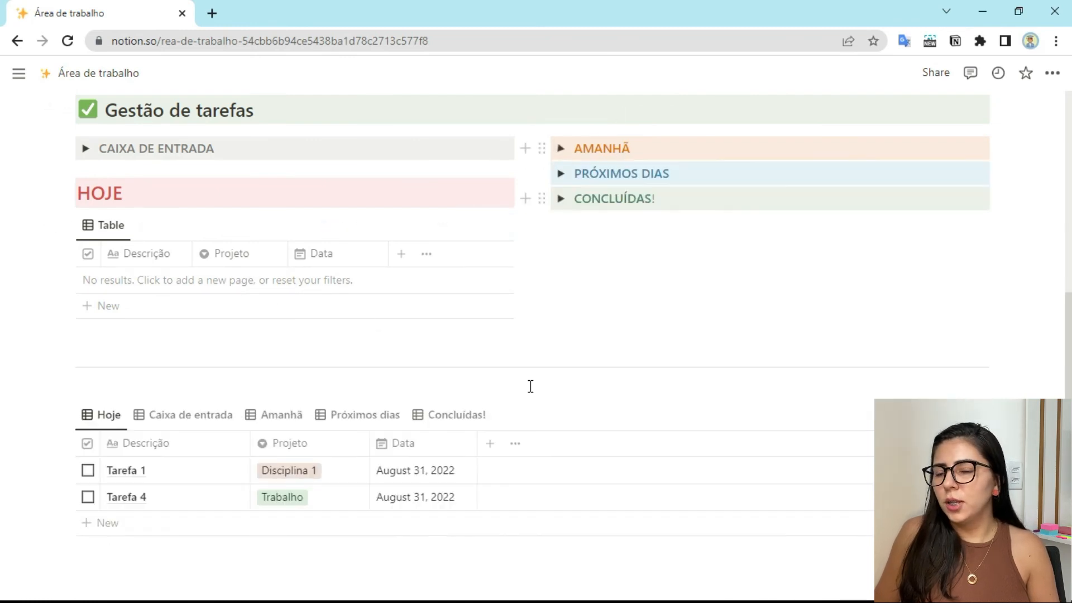
scroll(215, 413, "down", 3)
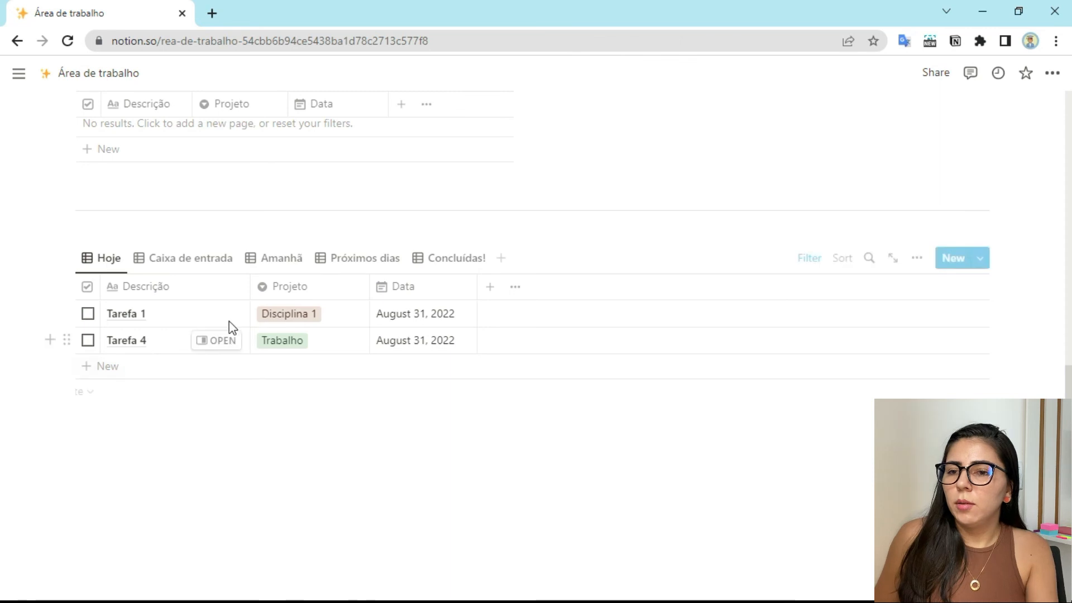
Mark Tarefa 1 as done in the Hoje view and check for it in the Concluídas! view
left_click(89, 314)
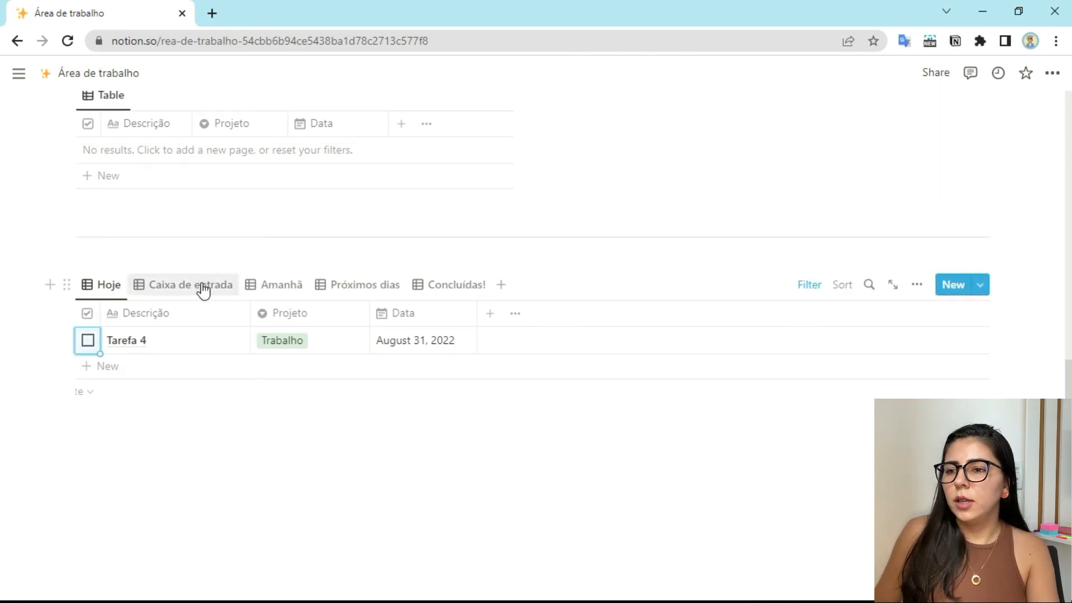
left_click(457, 286)
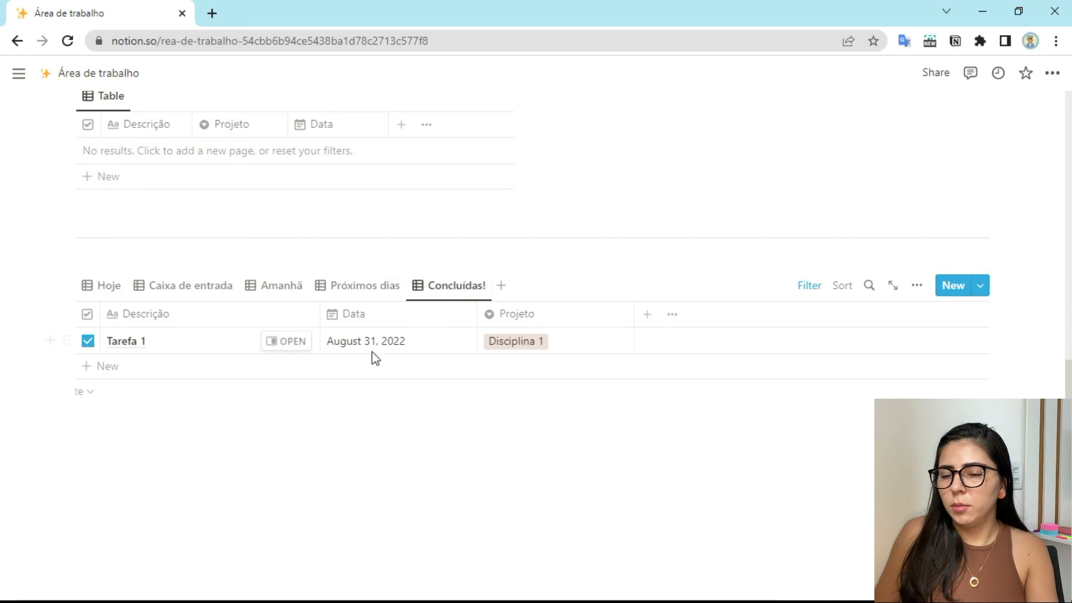
Add a task named Tarefa nova in the Caixa de entrada view with Projeto Trabalho and Data September 9, 2022
left_click(175, 288)
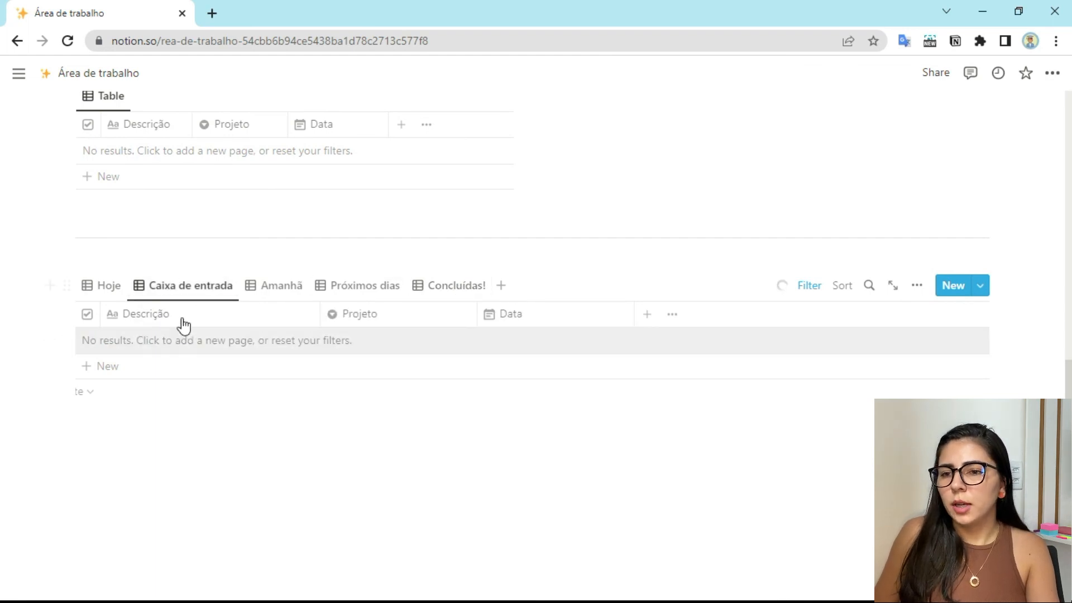
left_click(154, 371)
type("Ta")
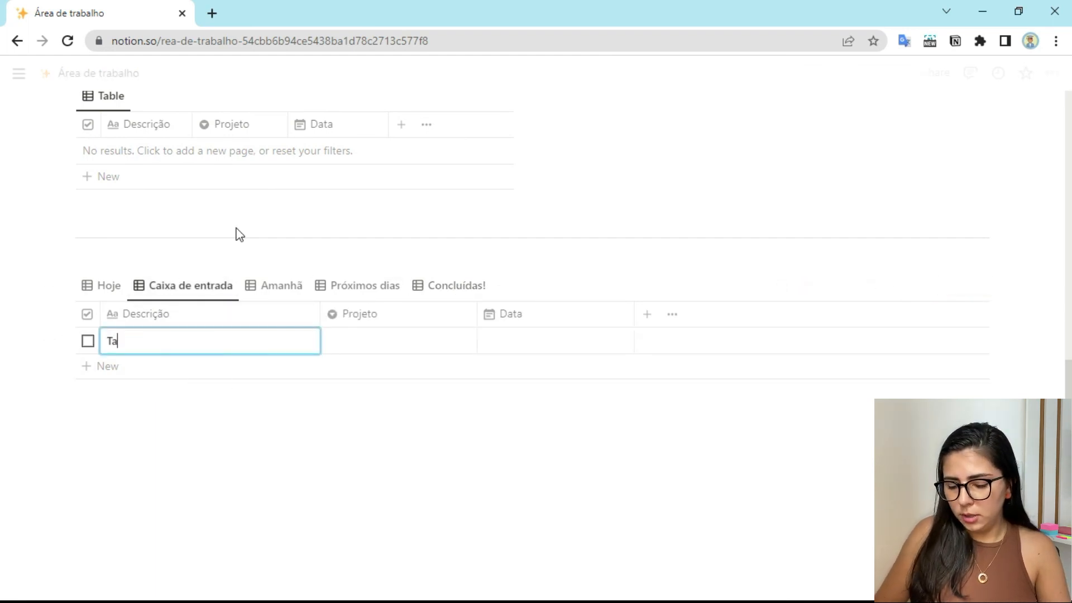
type("refa nova")
left_click(369, 337)
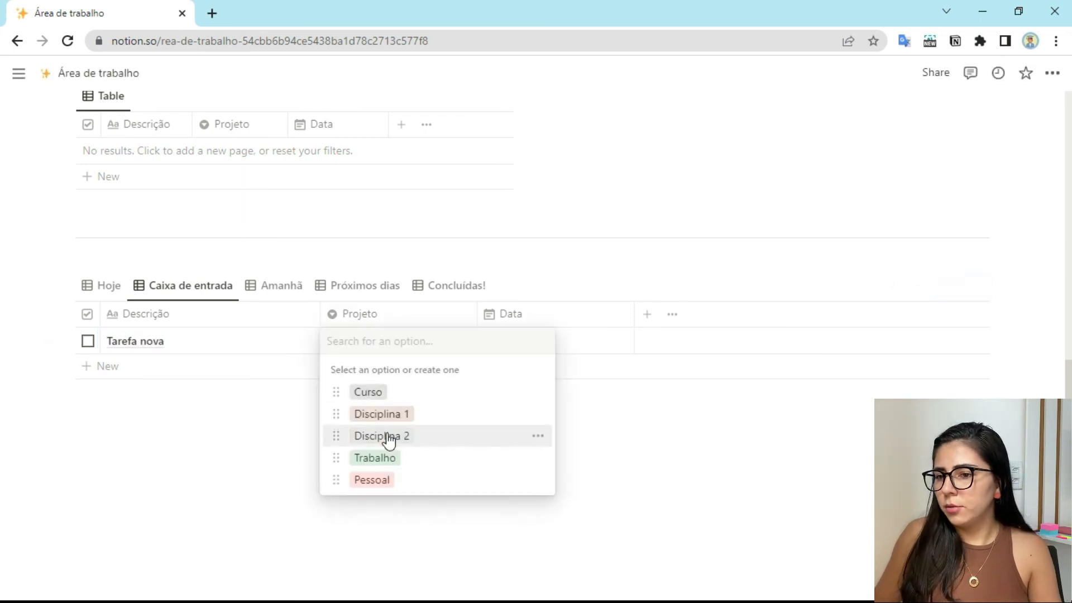
left_click(426, 456)
left_click(525, 341)
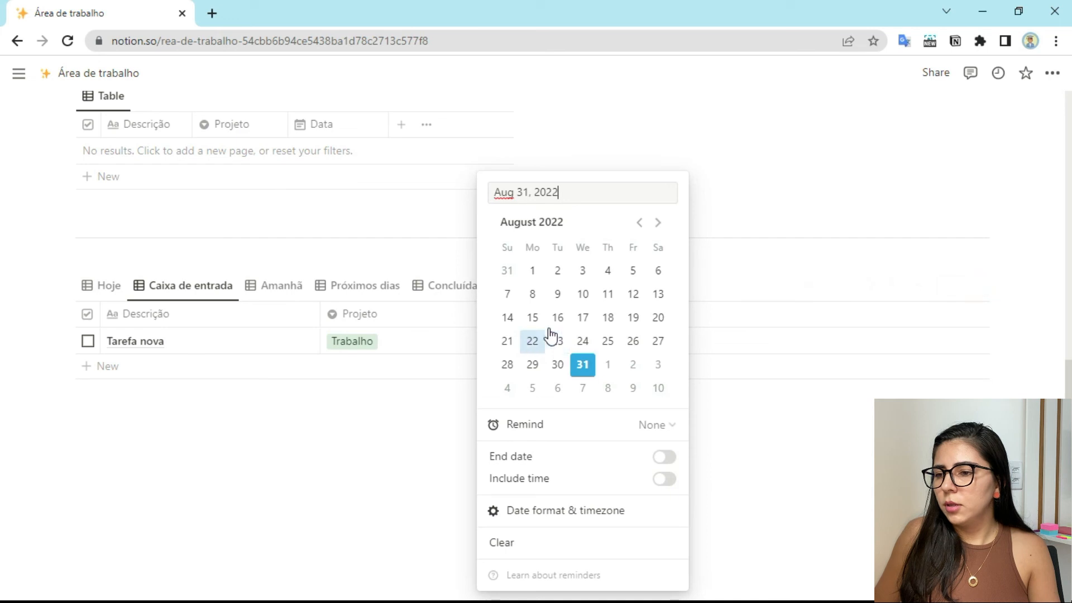
left_click(632, 387)
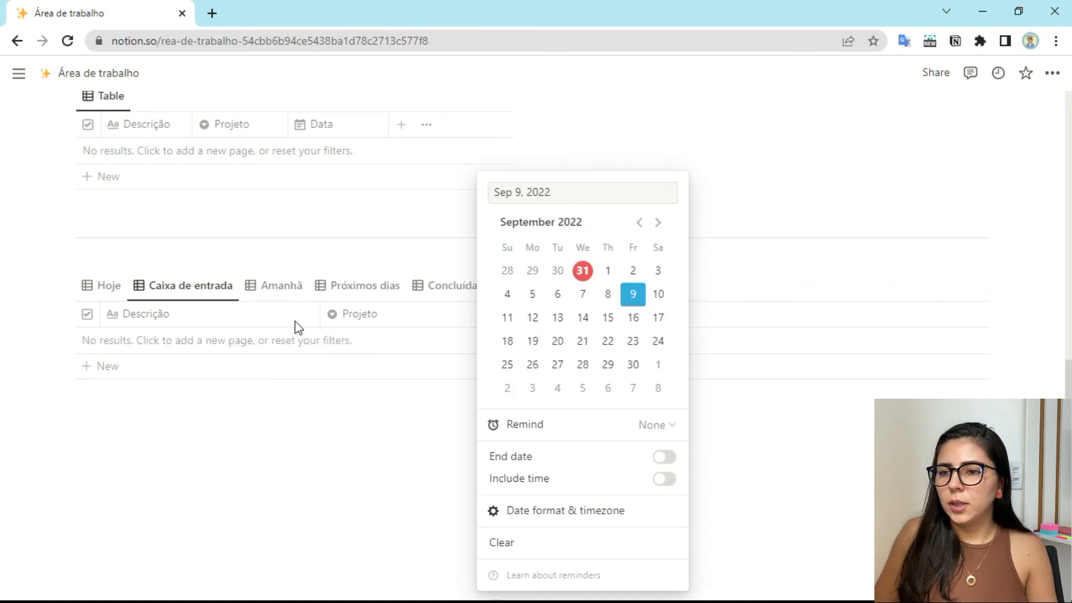
left_click(276, 287)
Look at the tasks in the Amanhã view, then sort the Próximos dias view by Data in ascending order
left_click(277, 288)
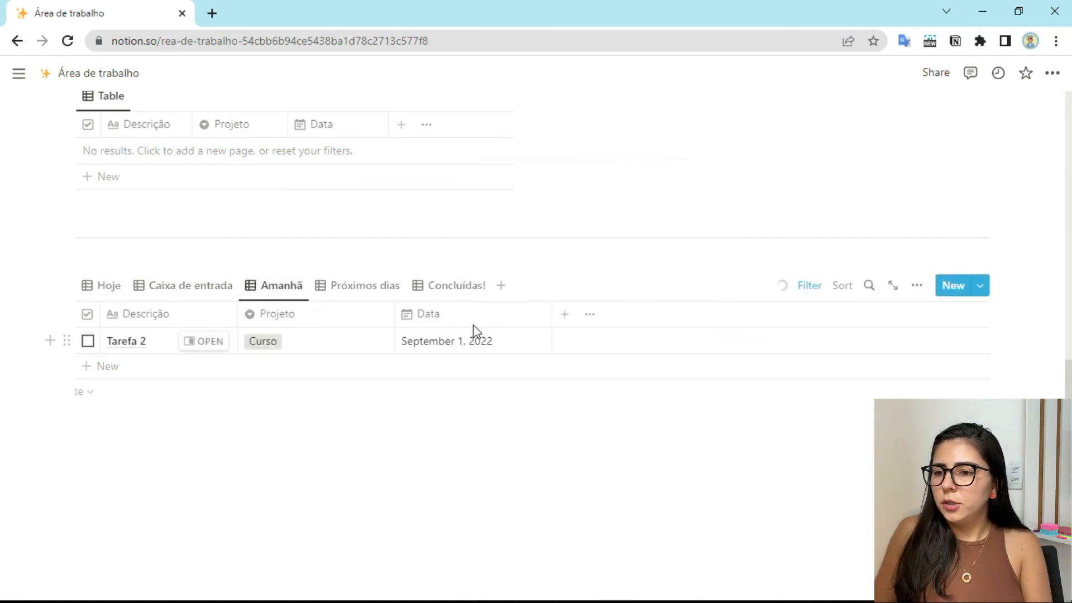
left_click(357, 288)
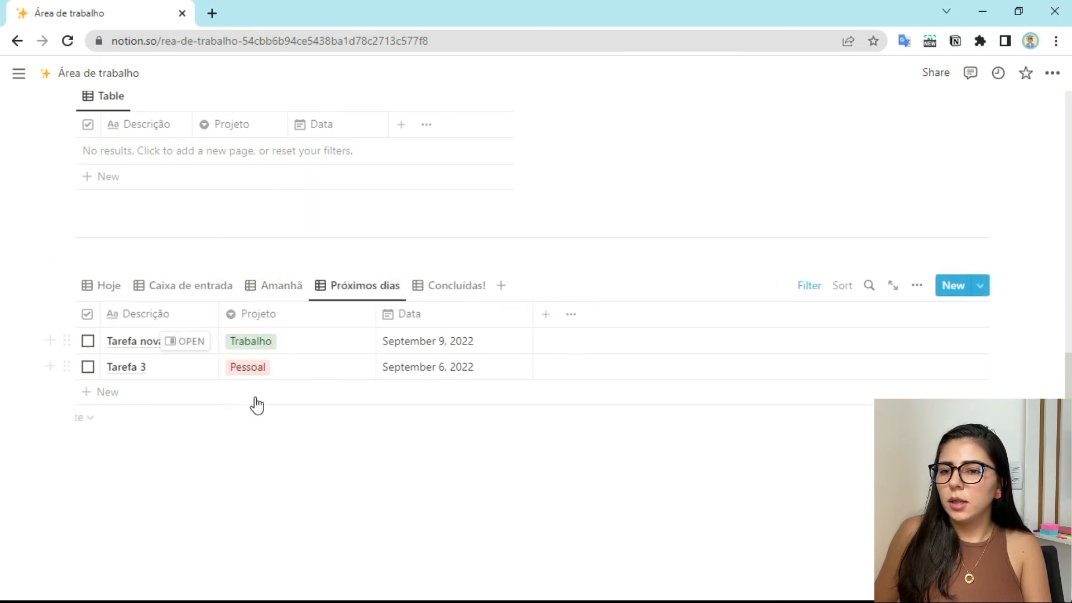
left_click(433, 315)
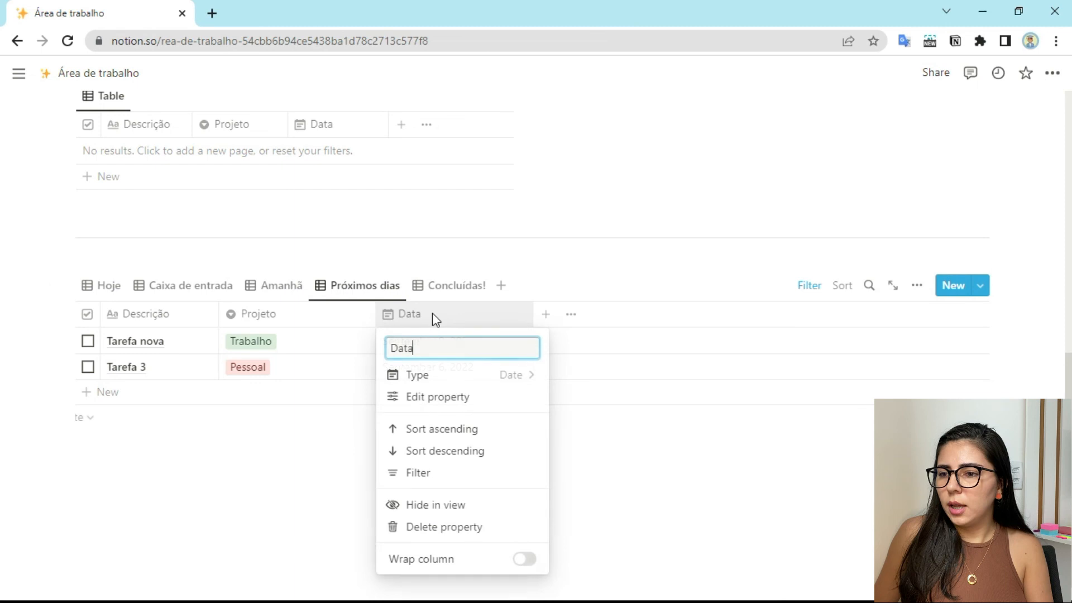
left_click(441, 428)
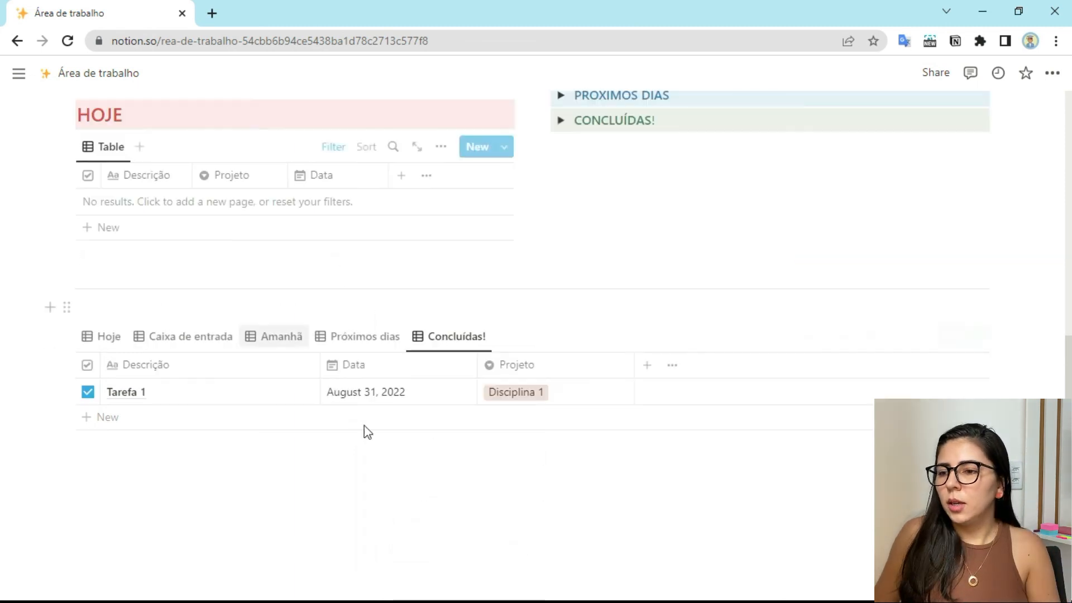
Set the load limit of the Concluídas! view to 10 pages and close its view options
scroll(455, 419, "down", 1)
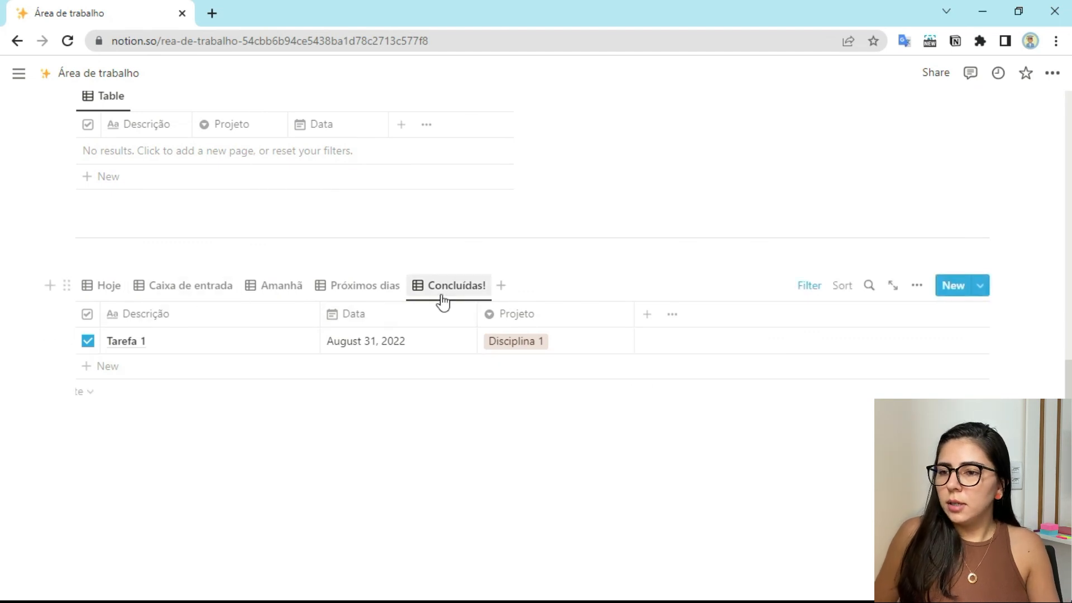
left_click(917, 287)
scroll(832, 495, "down", 1)
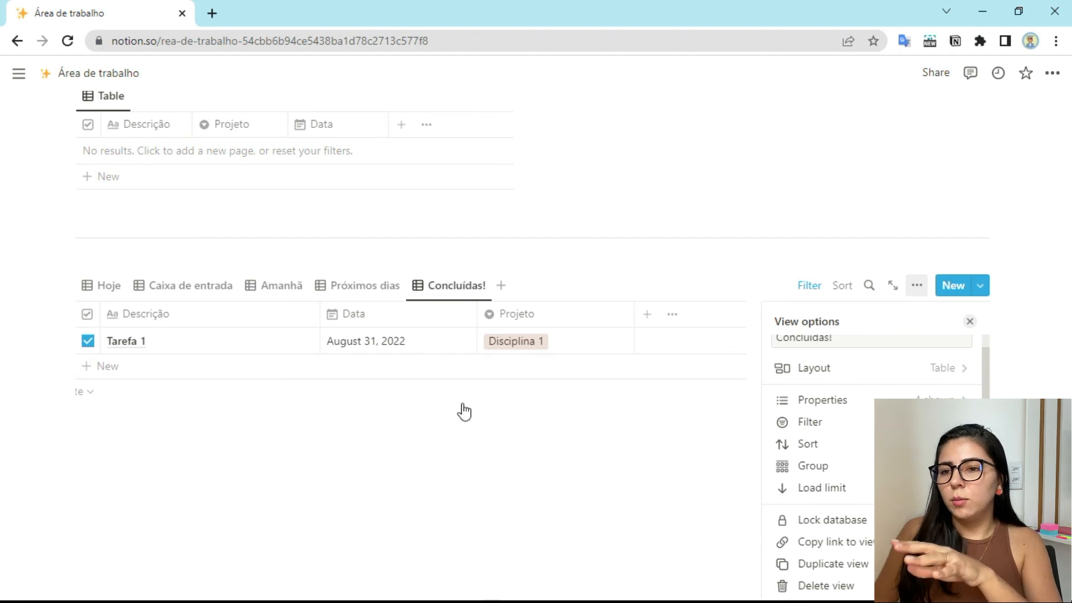
mouse_move(463, 406)
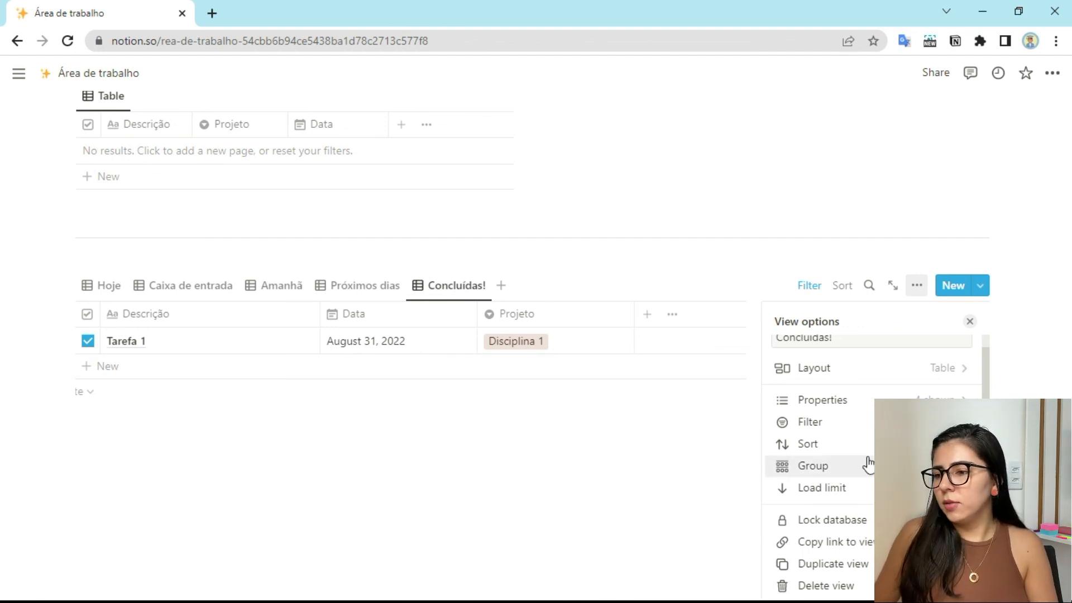
left_click(899, 487)
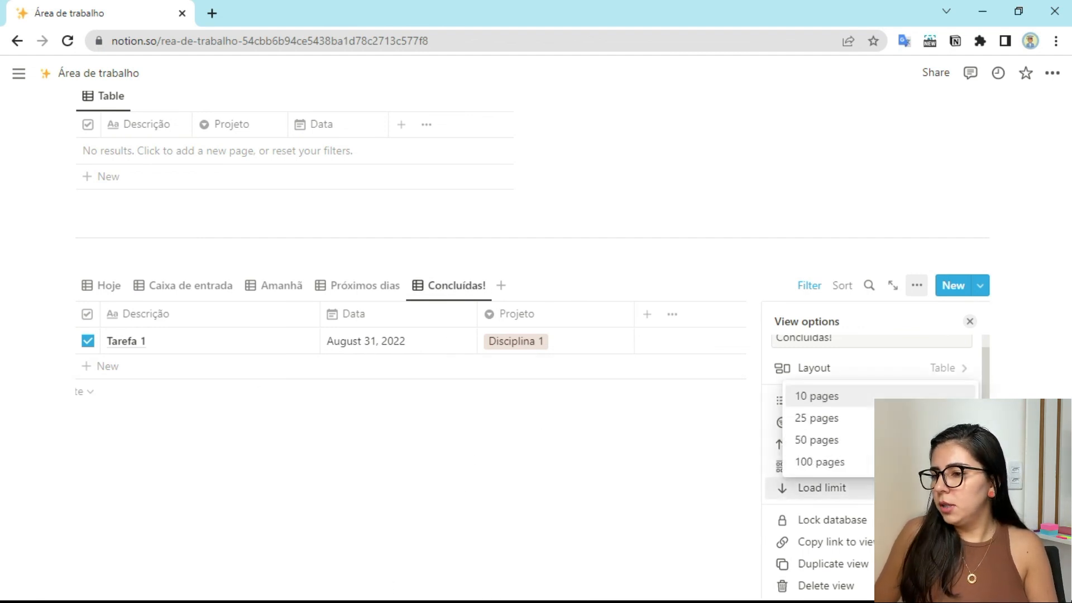
left_click(841, 398)
left_click(969, 324)
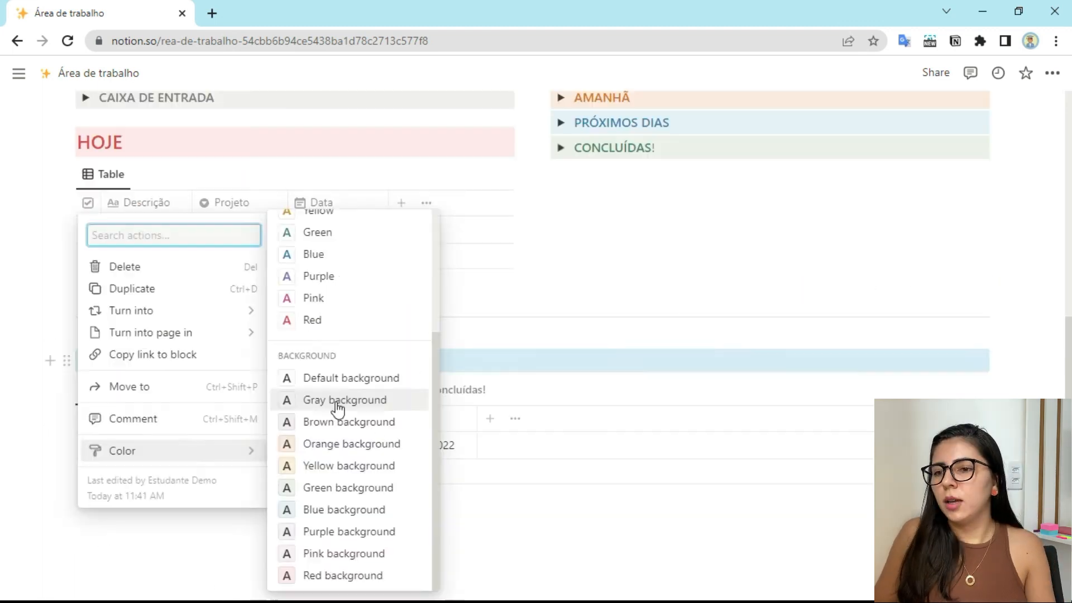
Format the GESTÃO DE TAREFAS 2 line above the tabbed database as a larger bold heading with gray text on a gray background
left_click(337, 408)
triple_click(135, 360)
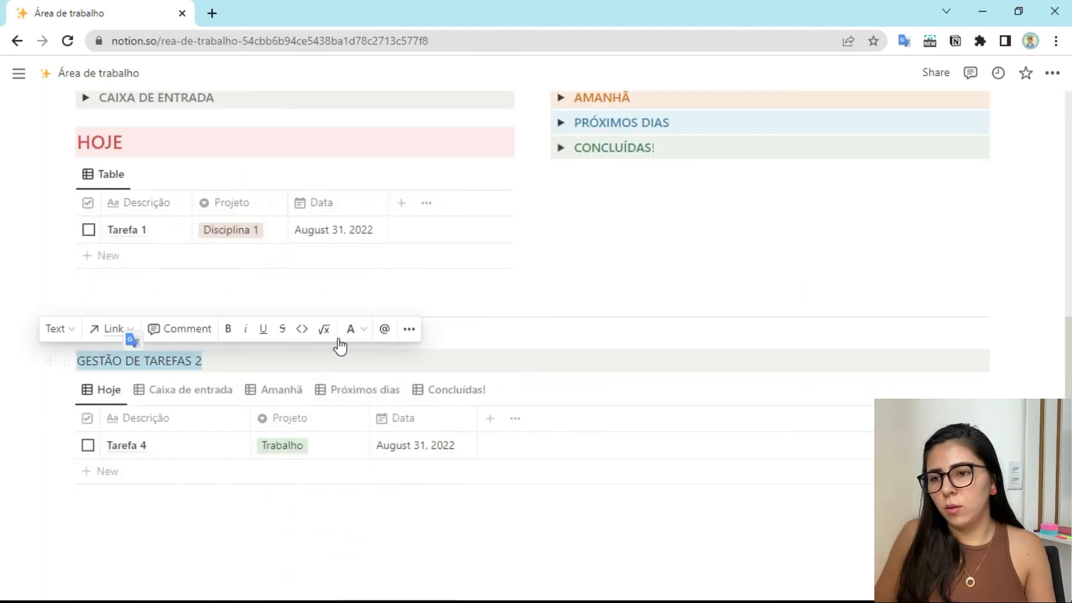
left_click(226, 329)
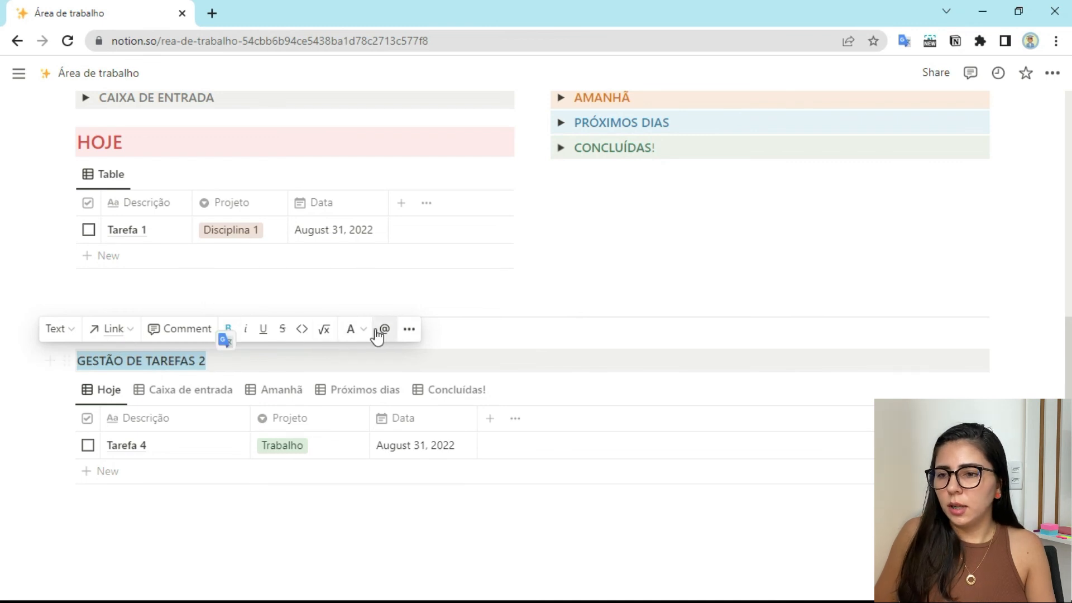
left_click(350, 329)
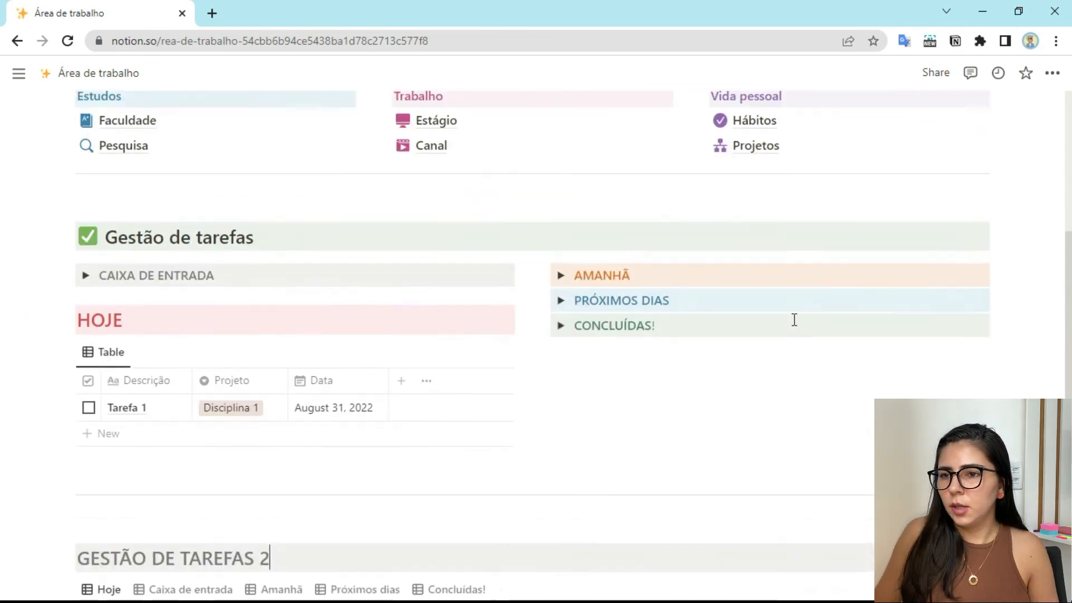
scroll(798, 319, "up", 1)
scroll(806, 321, "down", 3)
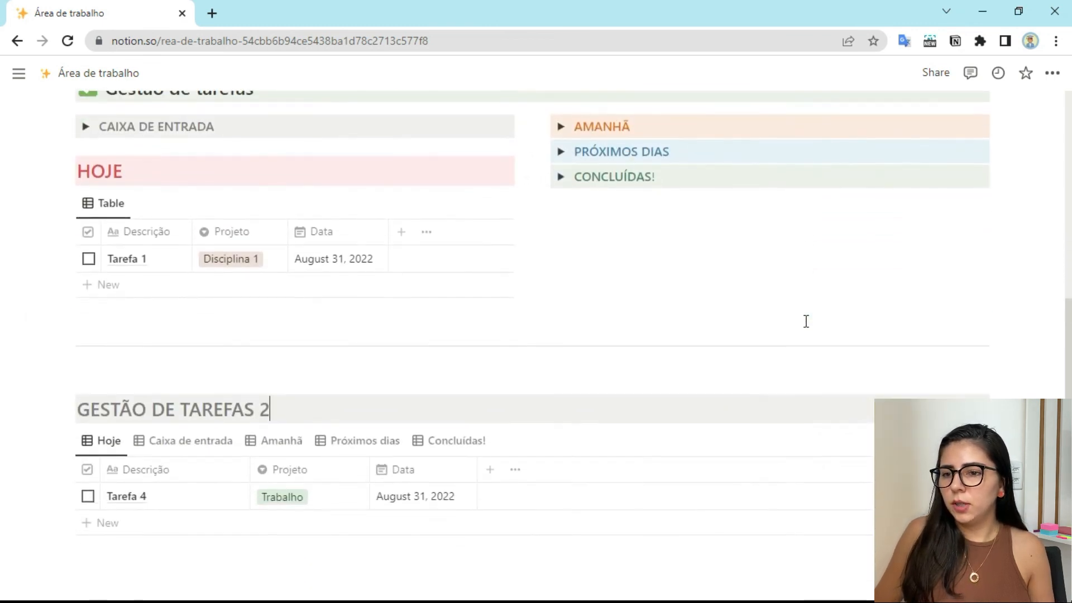
scroll(536, 335, "up", 1)
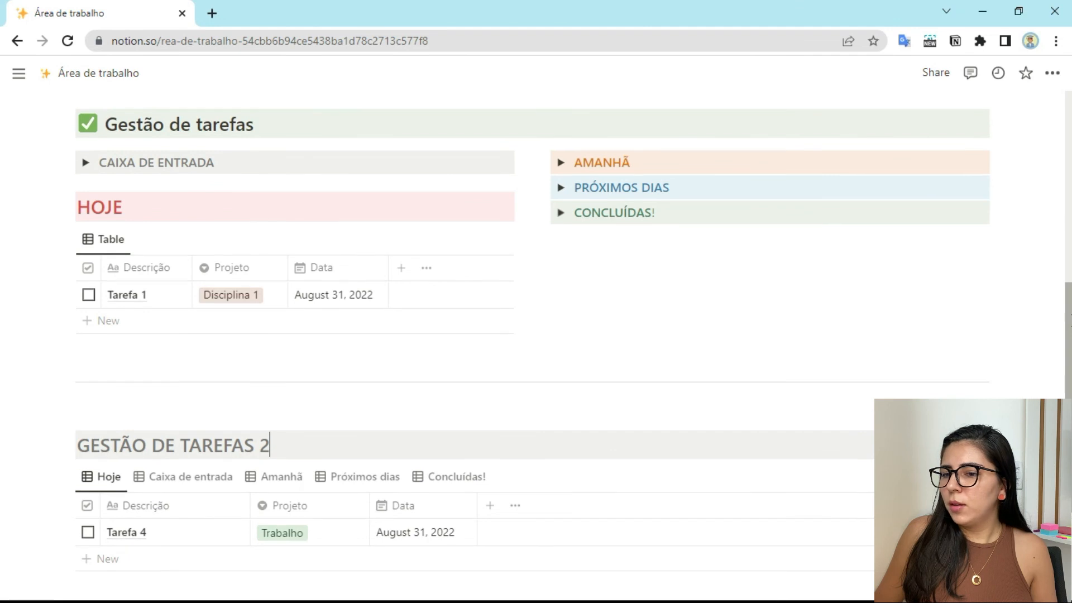